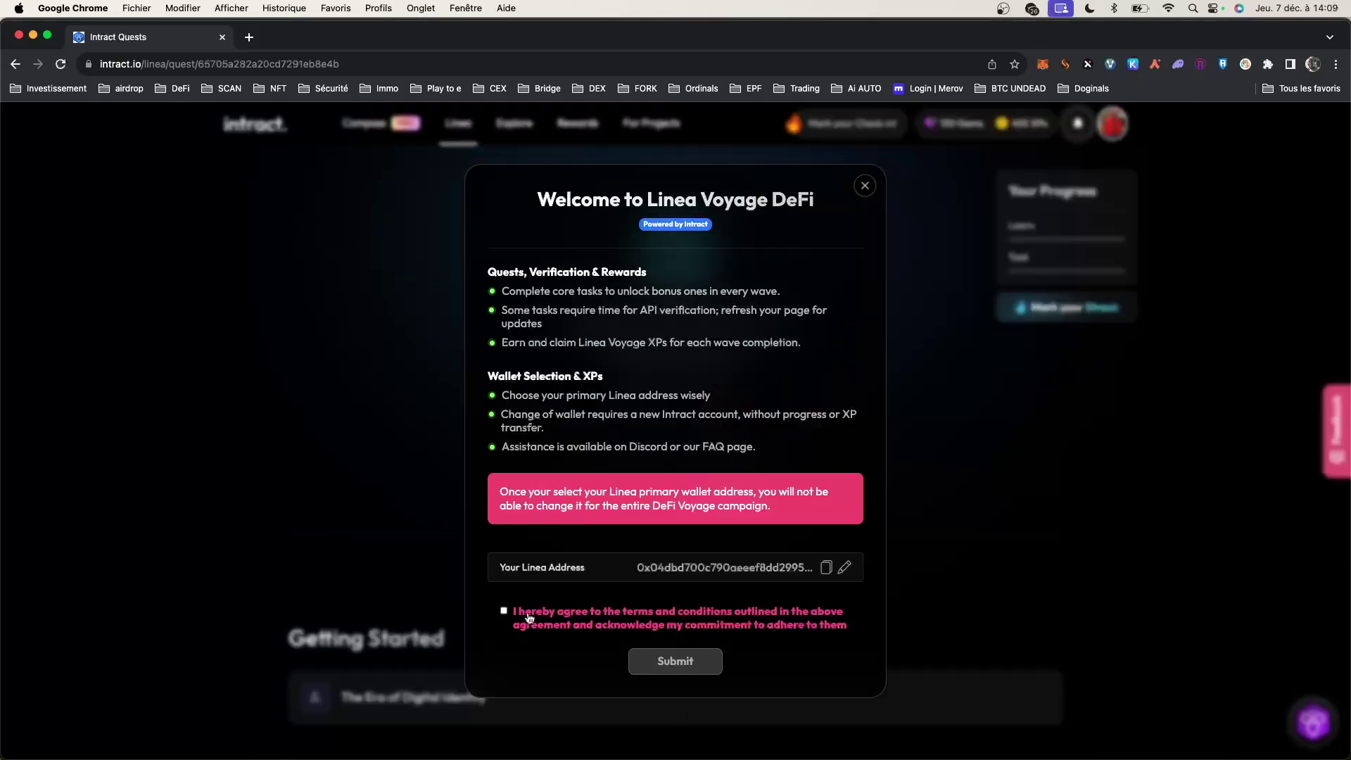
Accept the Linea Voyage DeFi terms, submit the Linea address, and go to the quest's core tasks
{"action": "left_click", "coordinate": [504, 610]}
{"action": "left_click", "coordinate": [672, 661]}
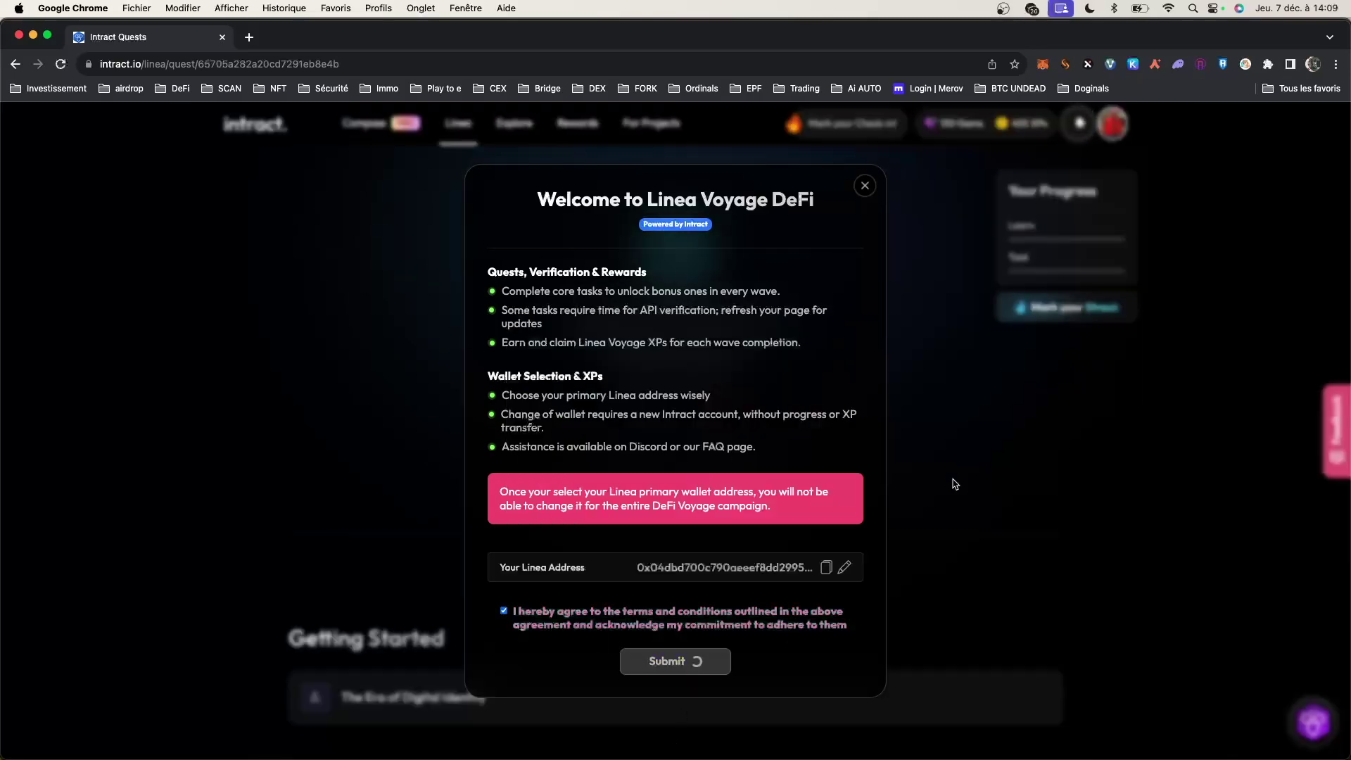
{"action": "scroll", "coordinate": [332, 392], "scroll_direction": "down", "scroll_amount": 5}
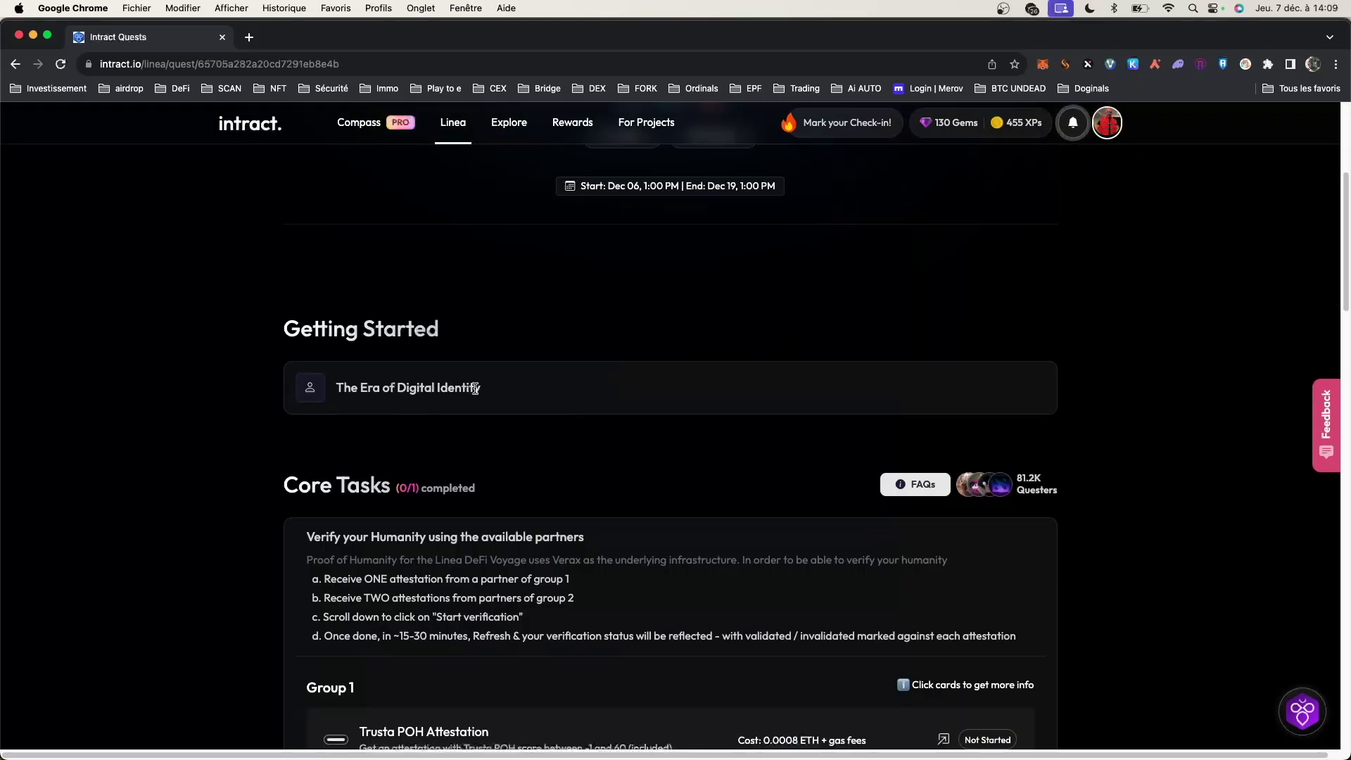
{"action": "scroll", "coordinate": [492, 392], "scroll_direction": "down", "scroll_amount": 5}
{"action": "scroll", "coordinate": [477, 392], "scroll_direction": "down", "scroll_amount": 1}
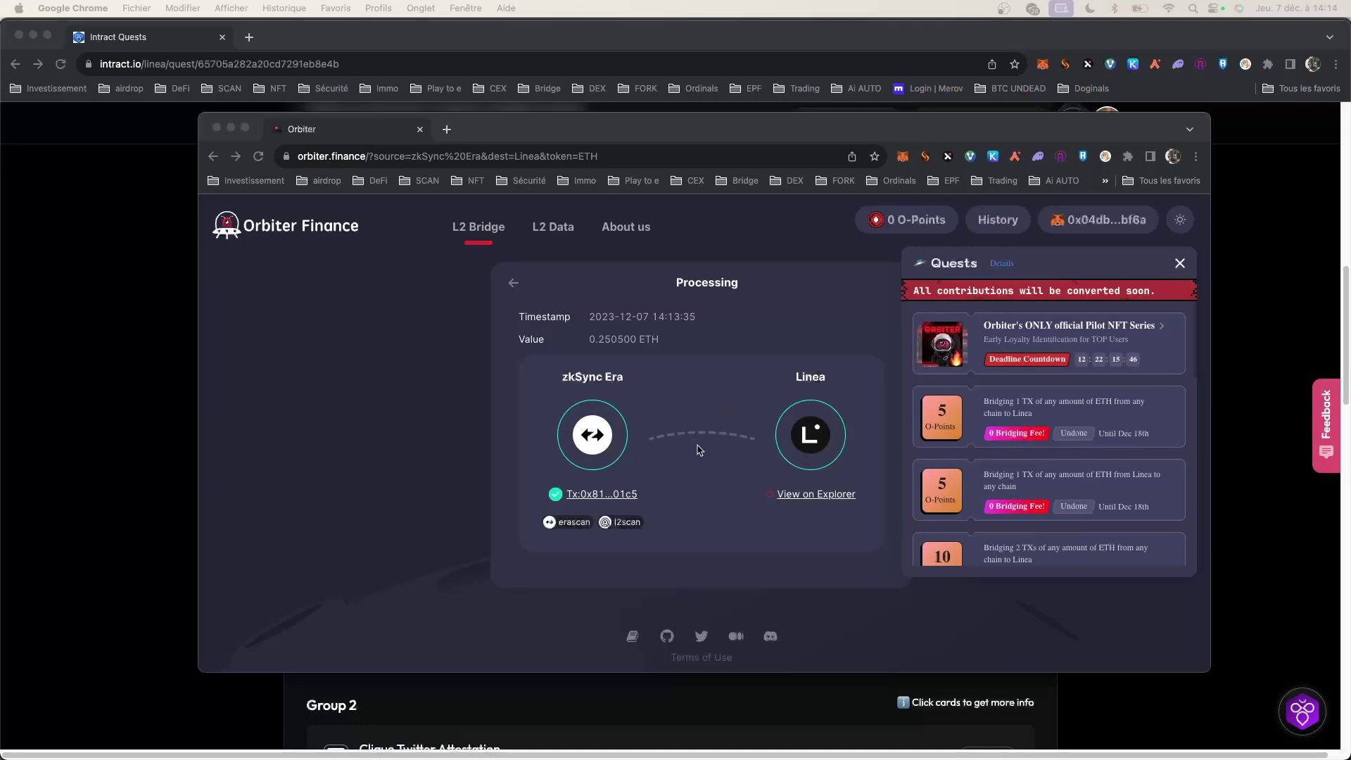
Check the zkSync Era to Linea transfer in Orbiter Finance and review its bridging quests
{"action": "left_click", "coordinate": [763, 304]}
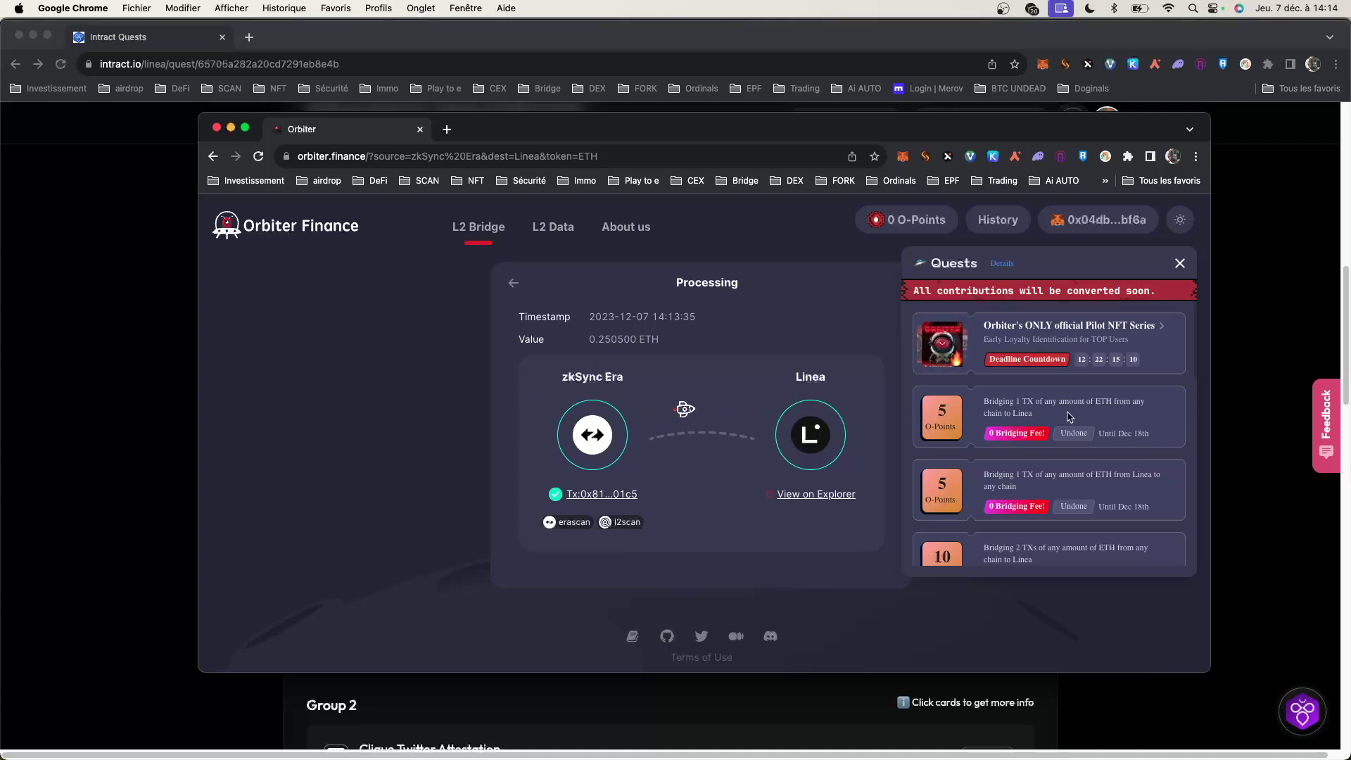
{"action": "scroll", "coordinate": [1064, 417], "scroll_direction": "down", "scroll_amount": 2}
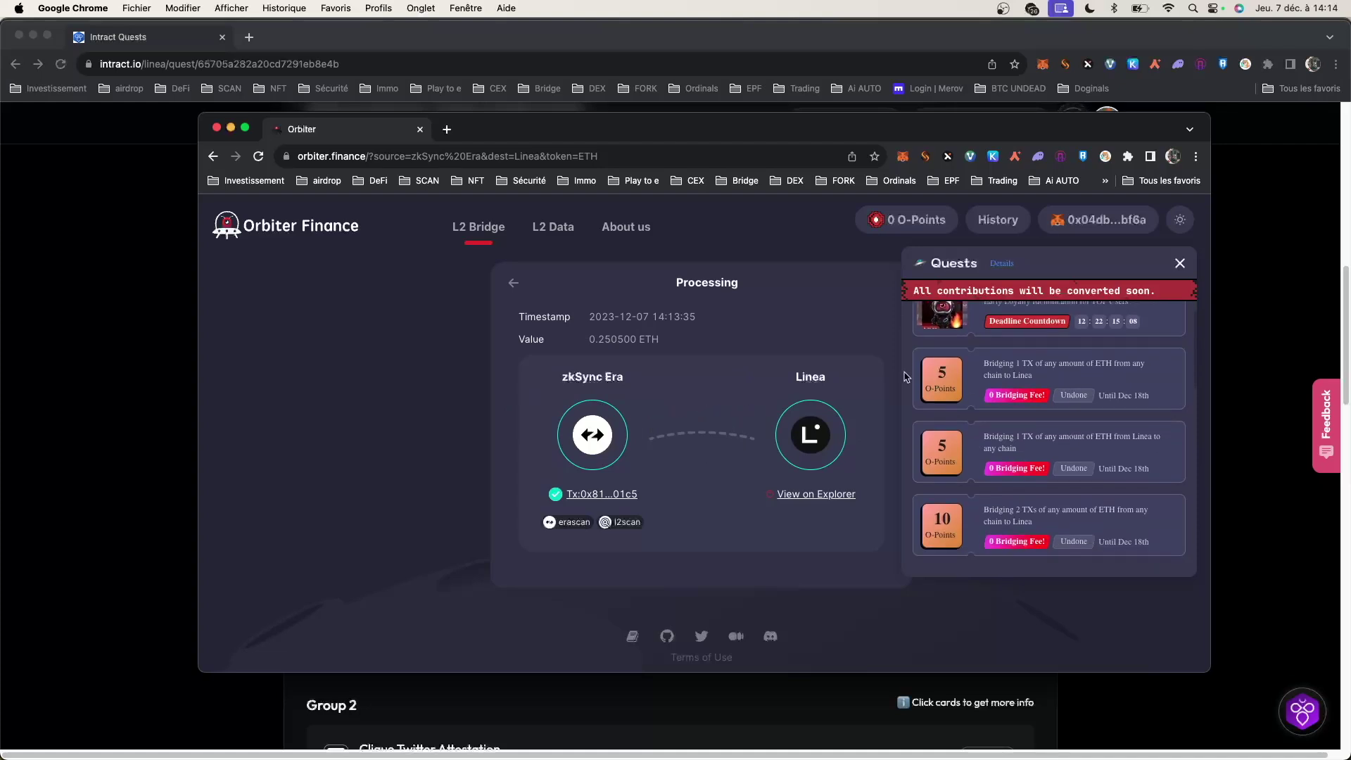
{"action": "scroll", "coordinate": [1059, 390], "scroll_direction": "up", "scroll_amount": 1}
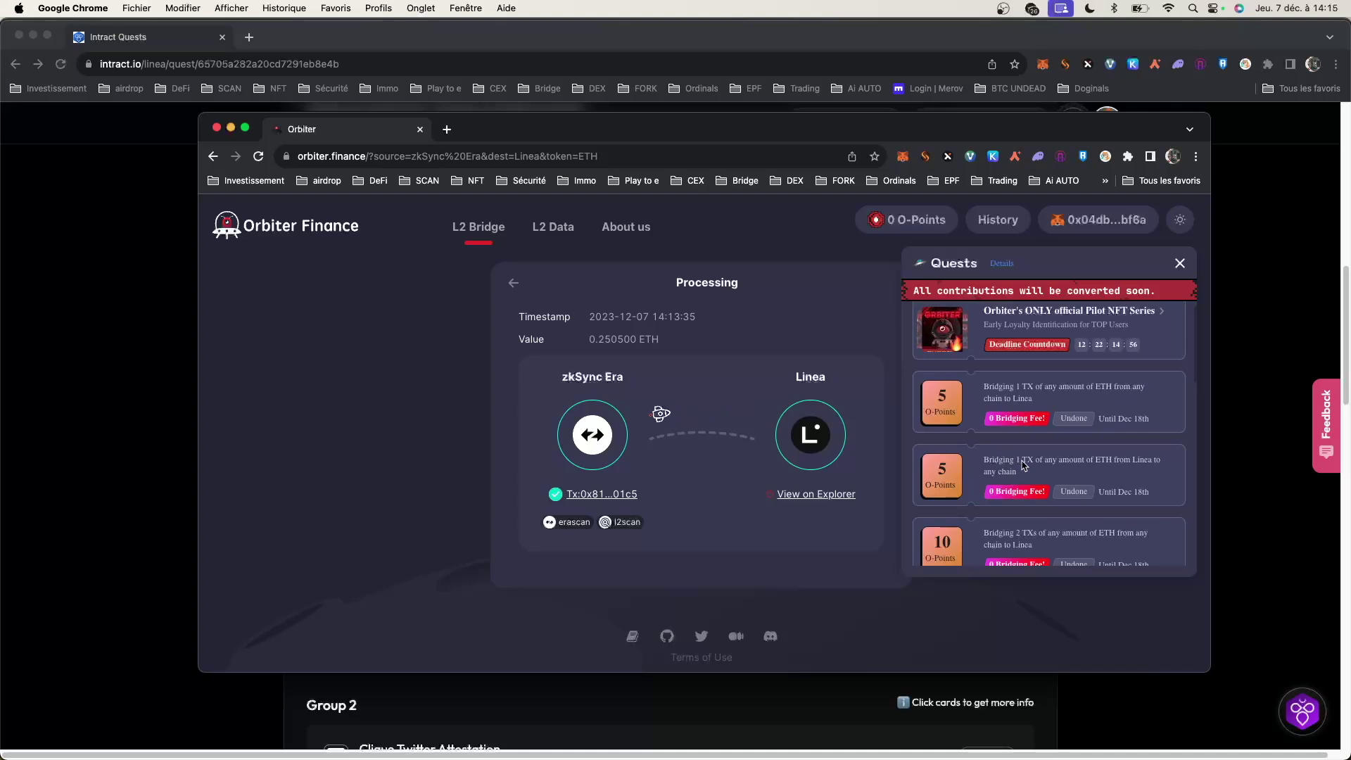
{"action": "scroll", "coordinate": [1077, 484], "scroll_direction": "down", "scroll_amount": 2}
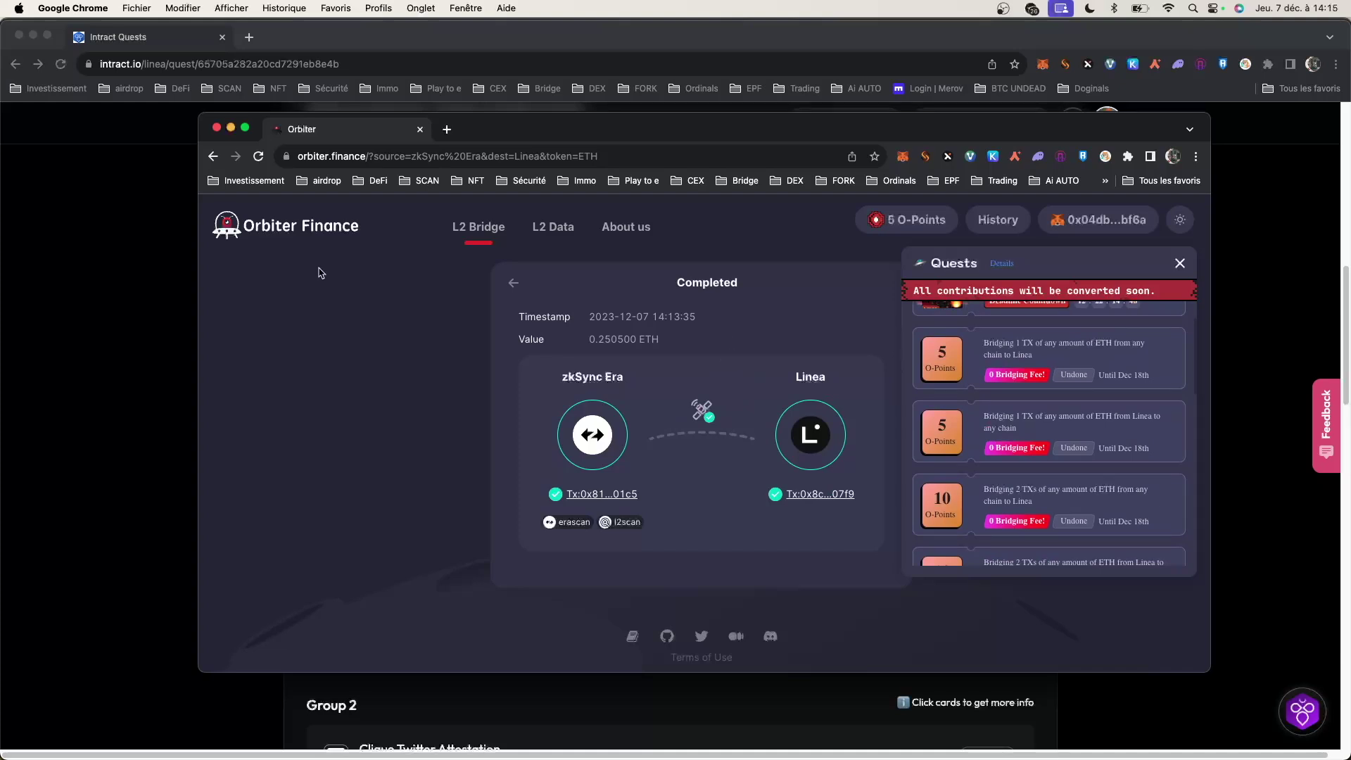
Return to the Intract quest page and check the MetaMask wallet's balance and recent activity for the bridged ETH
{"action": "left_click", "coordinate": [153, 257]}
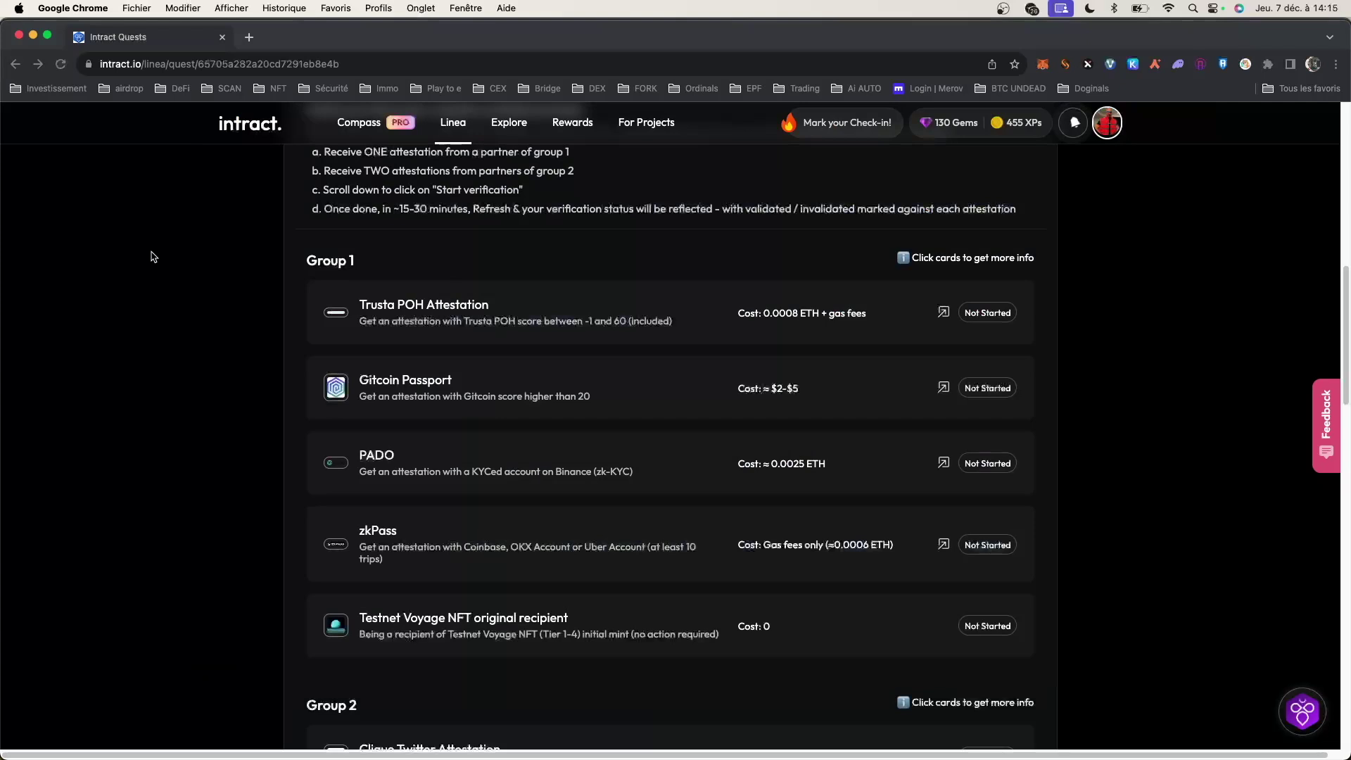
{"action": "left_click", "coordinate": [1042, 65]}
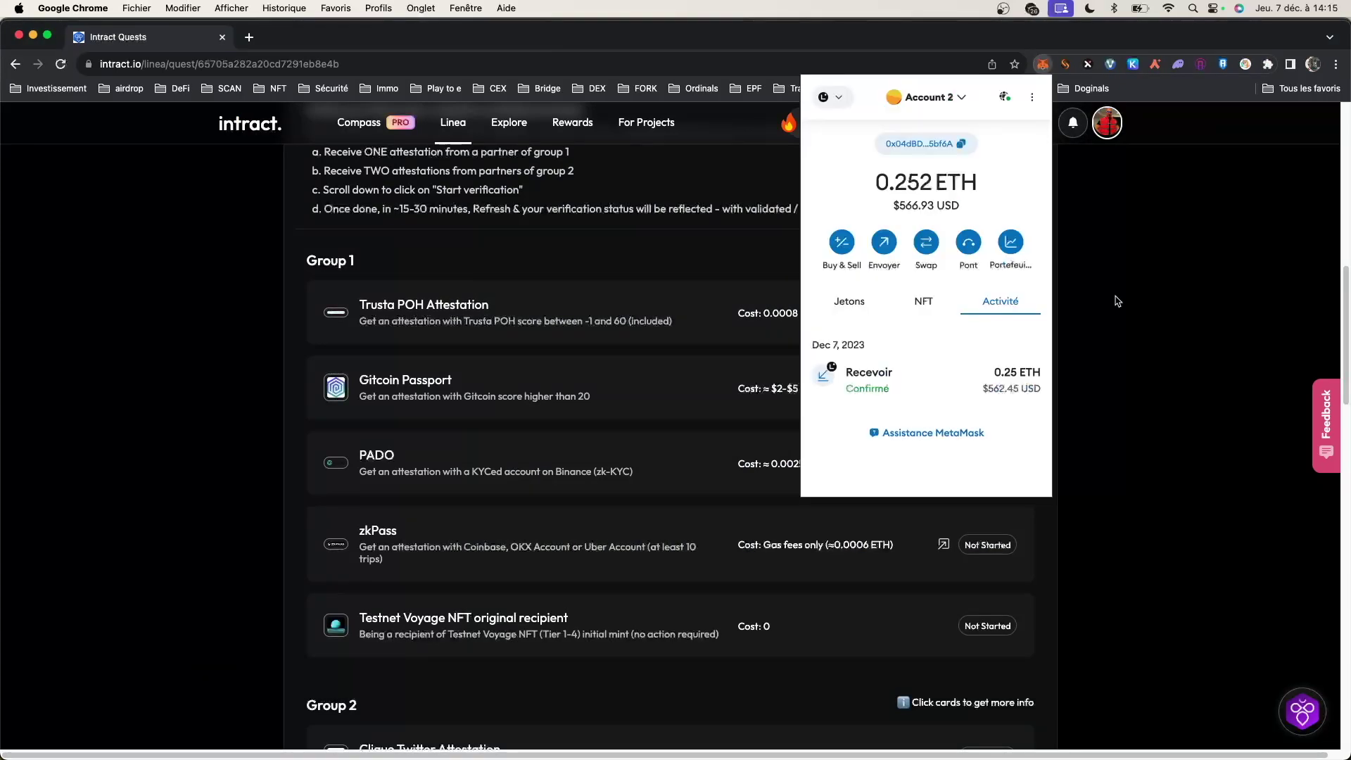
{"action": "left_click", "coordinate": [1118, 301]}
Read the humanity verification instructions and examine the Group 1 attestation partners with their requirements and costs
{"action": "scroll", "coordinate": [1117, 301], "scroll_direction": "up", "scroll_amount": 3}
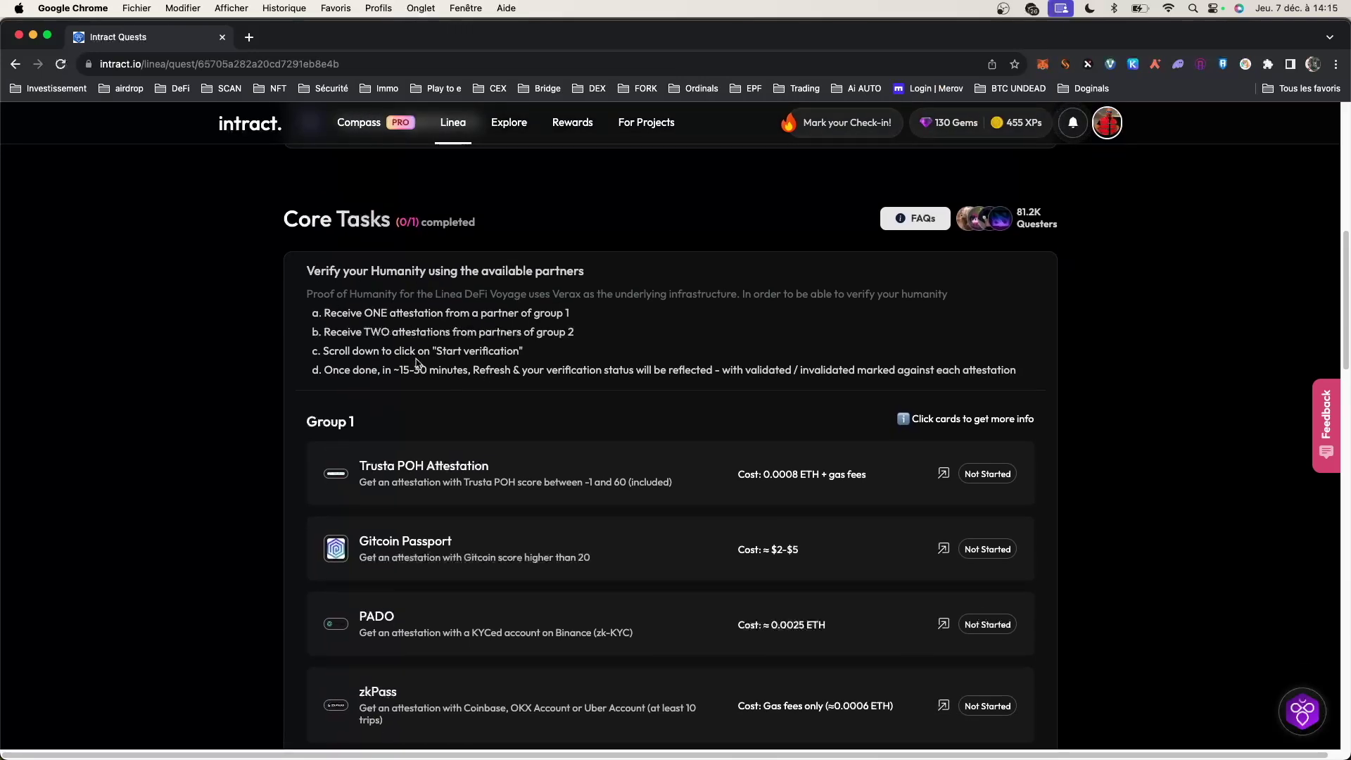
{"action": "scroll", "coordinate": [417, 362], "scroll_direction": "down", "scroll_amount": 1}
{"action": "left_click_drag", "start_coordinate": [323, 295], "coordinate": [450, 298]}
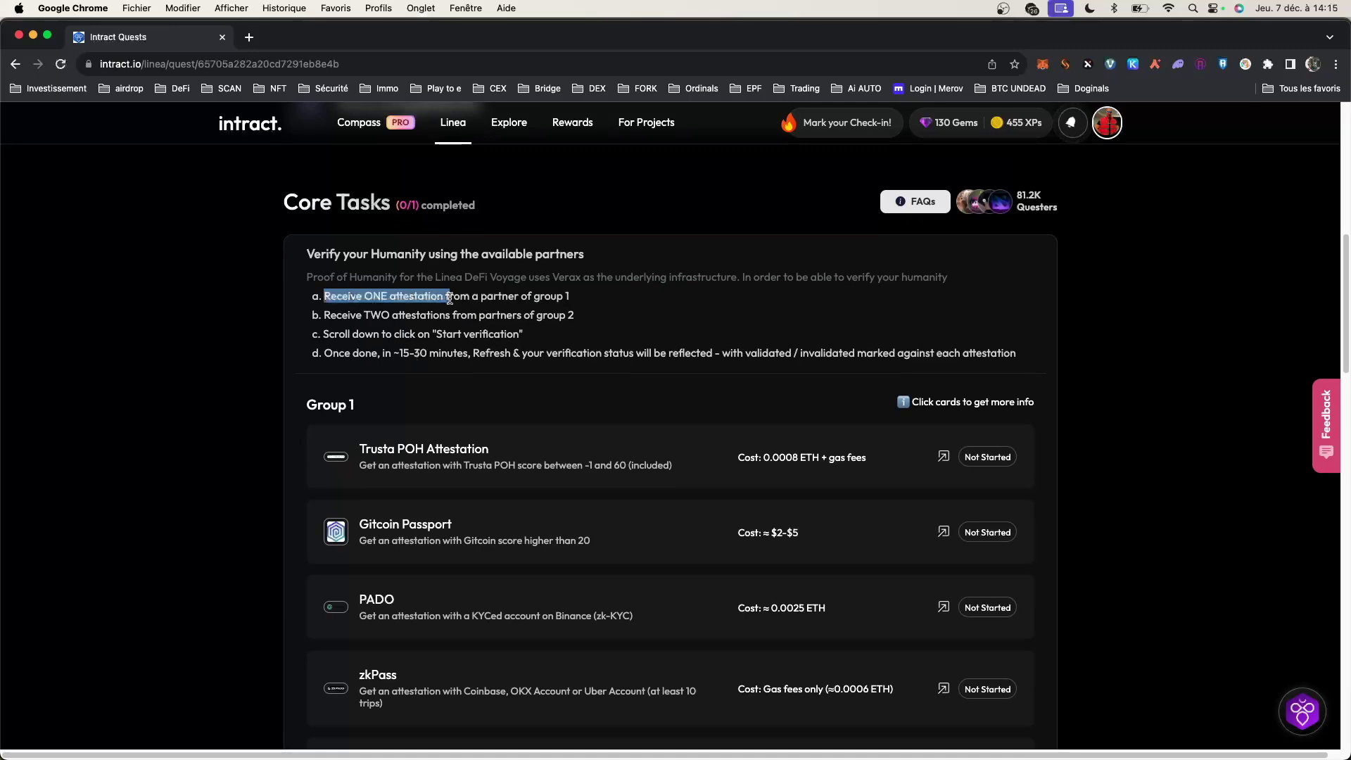
{"action": "scroll", "coordinate": [371, 298], "scroll_direction": "down", "scroll_amount": 3}
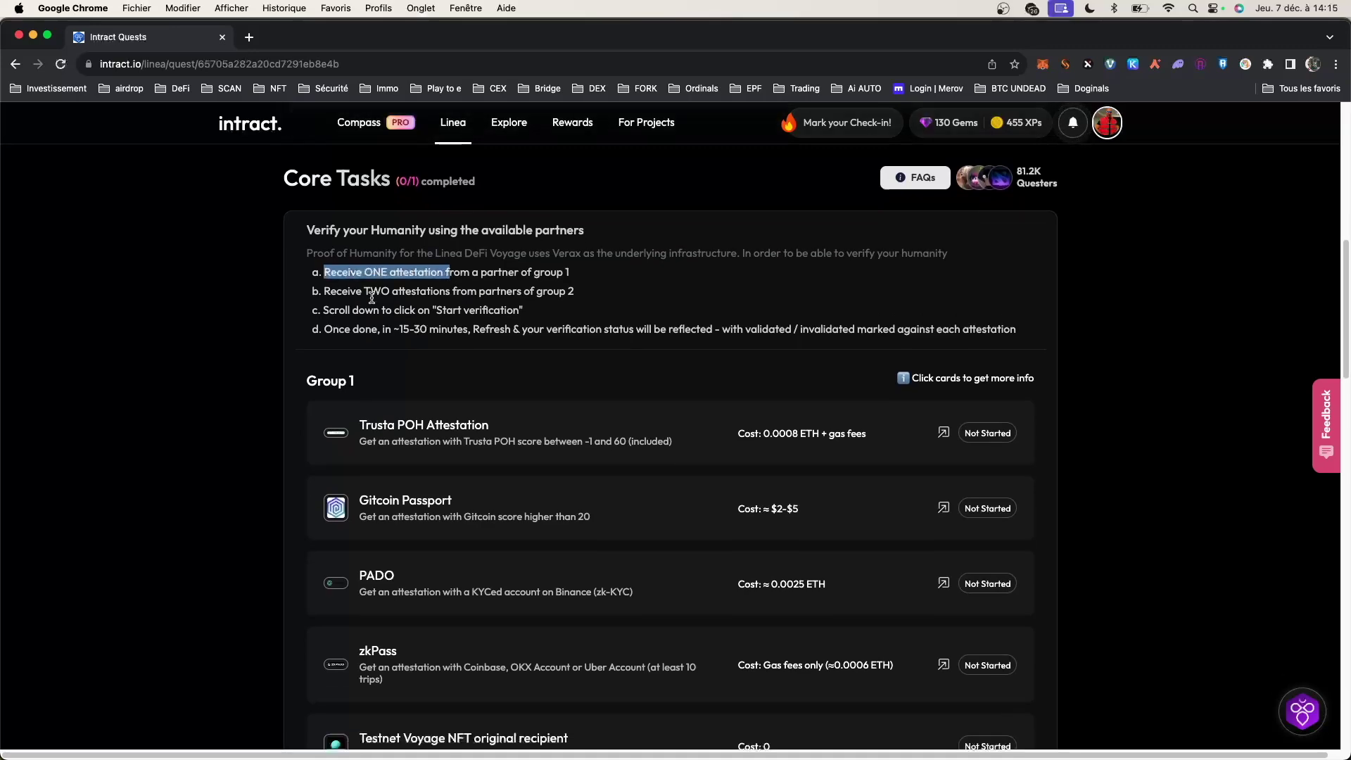
{"action": "scroll", "coordinate": [428, 346], "scroll_direction": "down", "scroll_amount": 3}
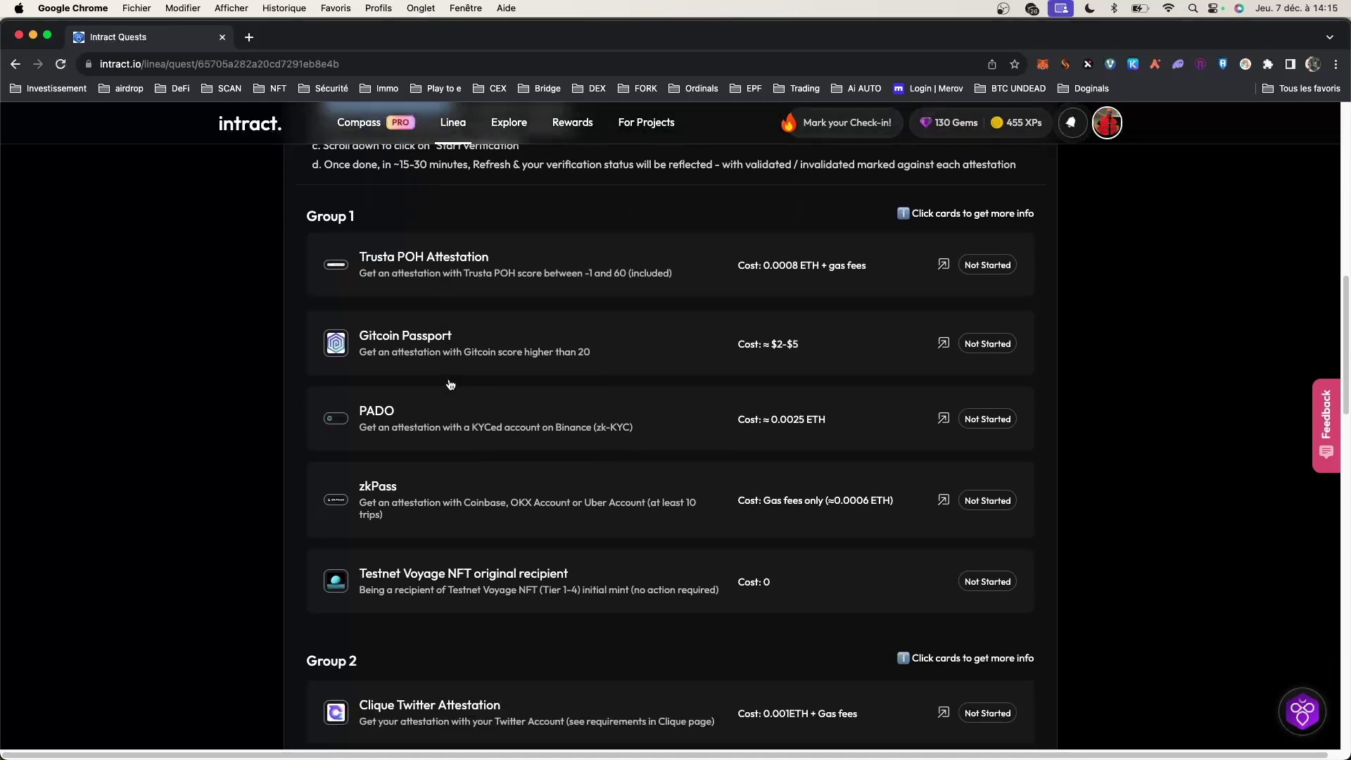
{"action": "scroll", "coordinate": [374, 387], "scroll_direction": "up", "scroll_amount": 4}
{"action": "scroll", "coordinate": [497, 422], "scroll_direction": "down", "scroll_amount": 10}
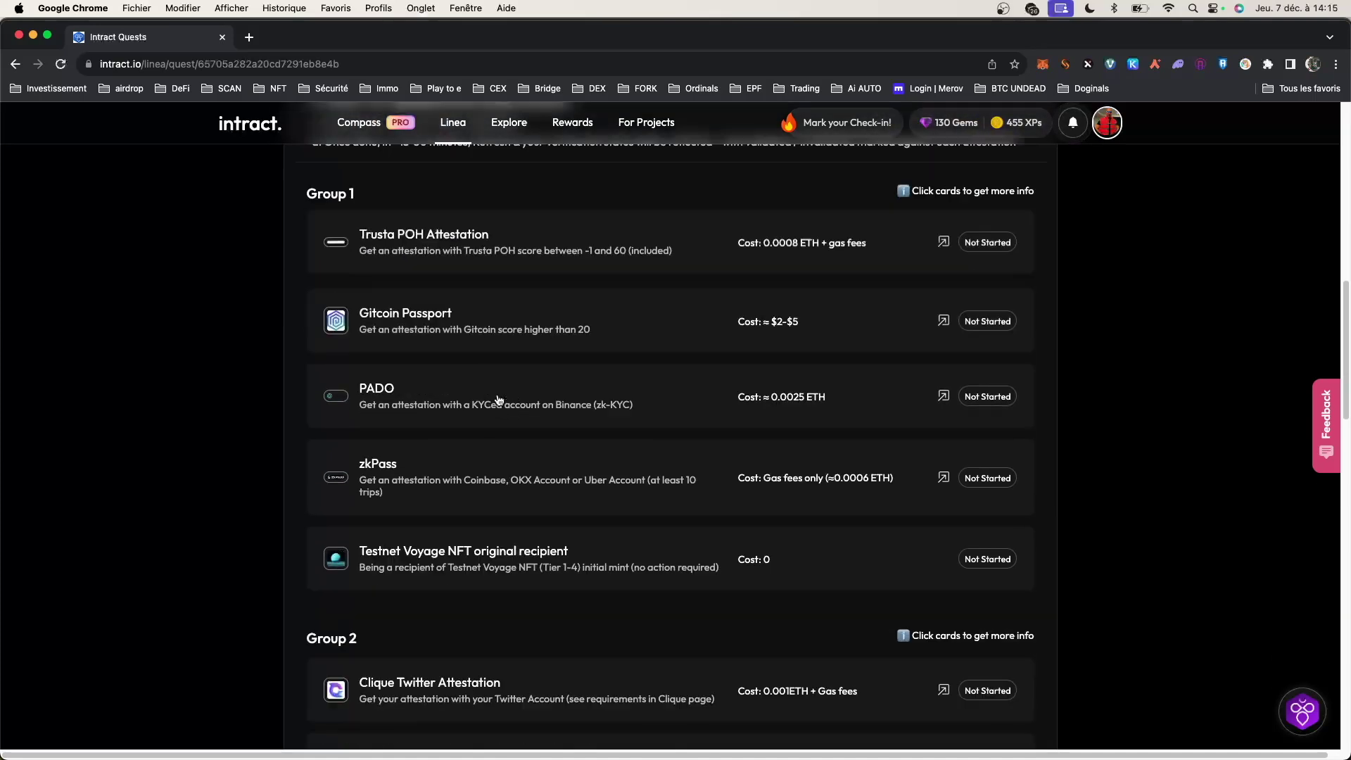
{"action": "scroll", "coordinate": [500, 424], "scroll_direction": "up", "scroll_amount": 6}
{"action": "scroll", "coordinate": [500, 425], "scroll_direction": "up", "scroll_amount": 12}
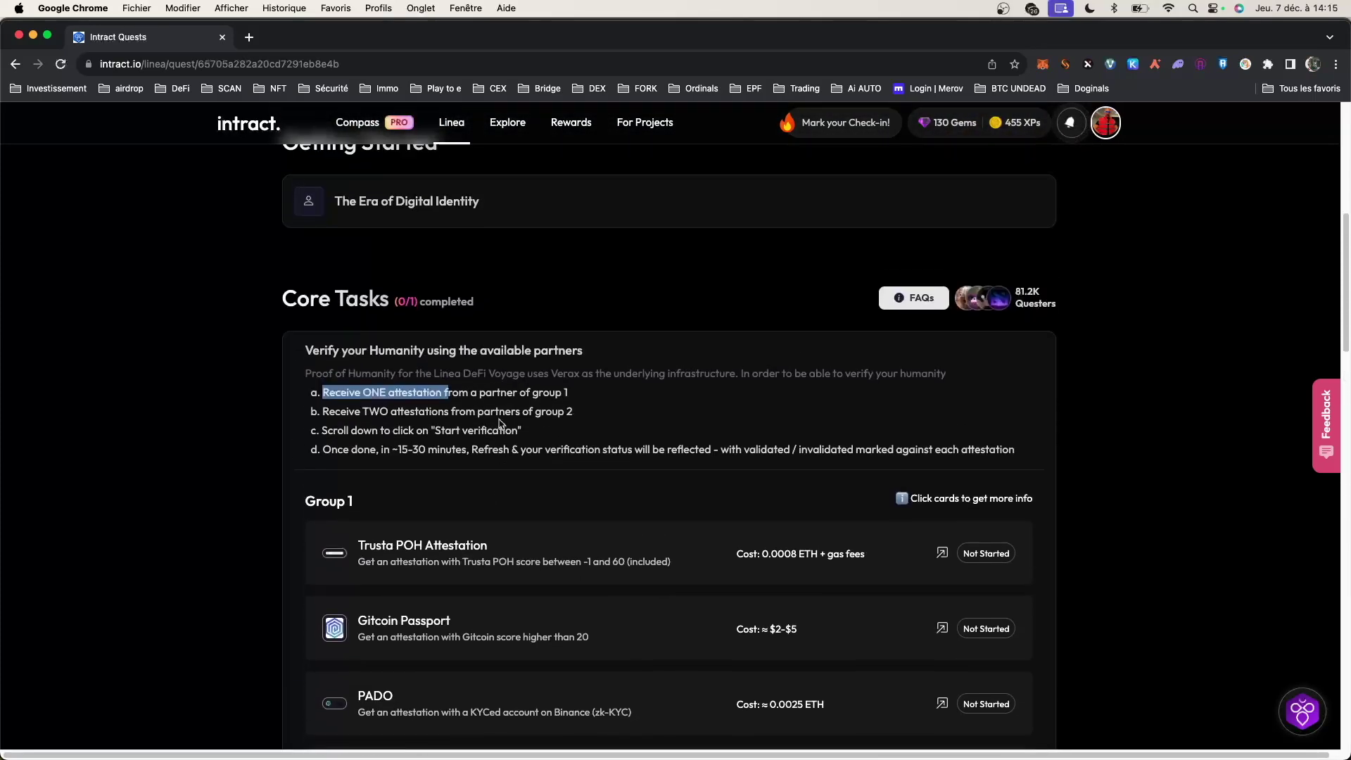
{"action": "left_click", "coordinate": [422, 427]}
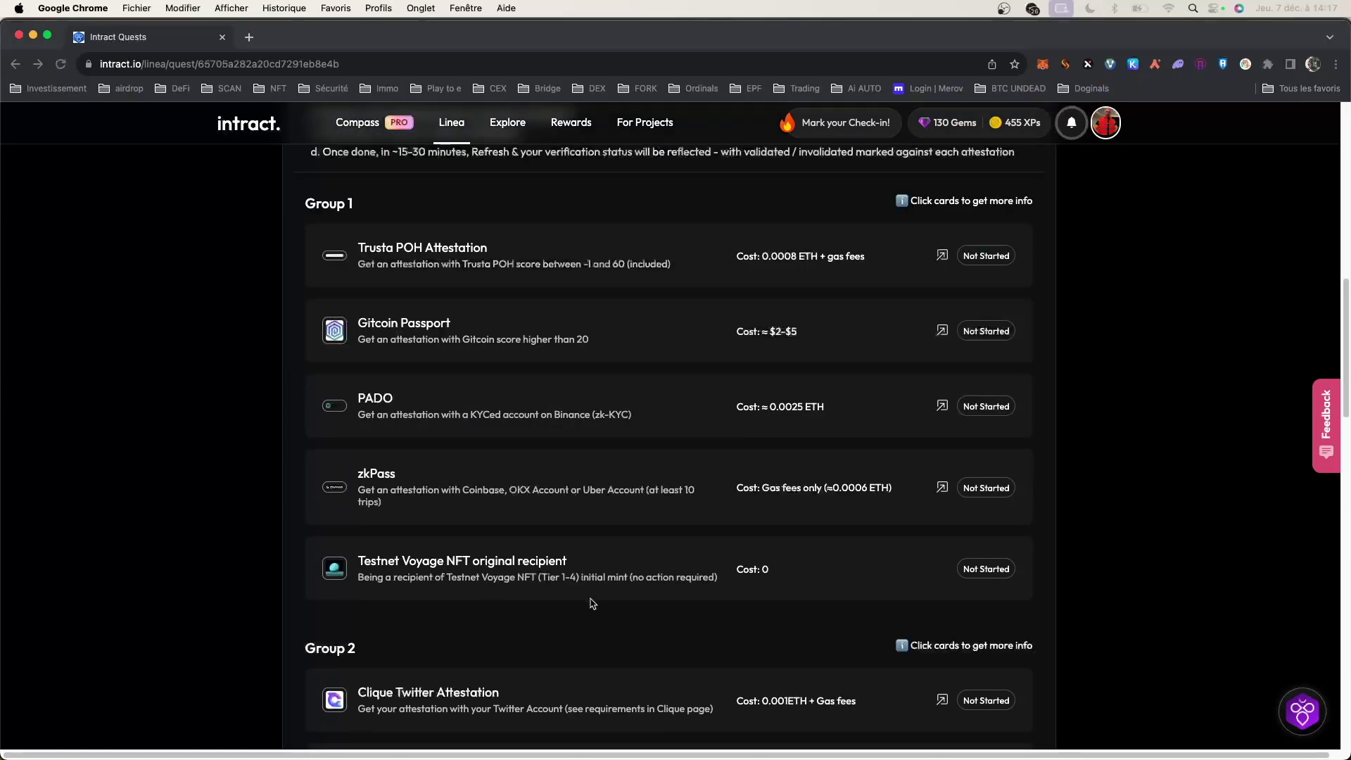
{"action": "scroll", "coordinate": [347, 573], "scroll_direction": "up", "scroll_amount": 1}
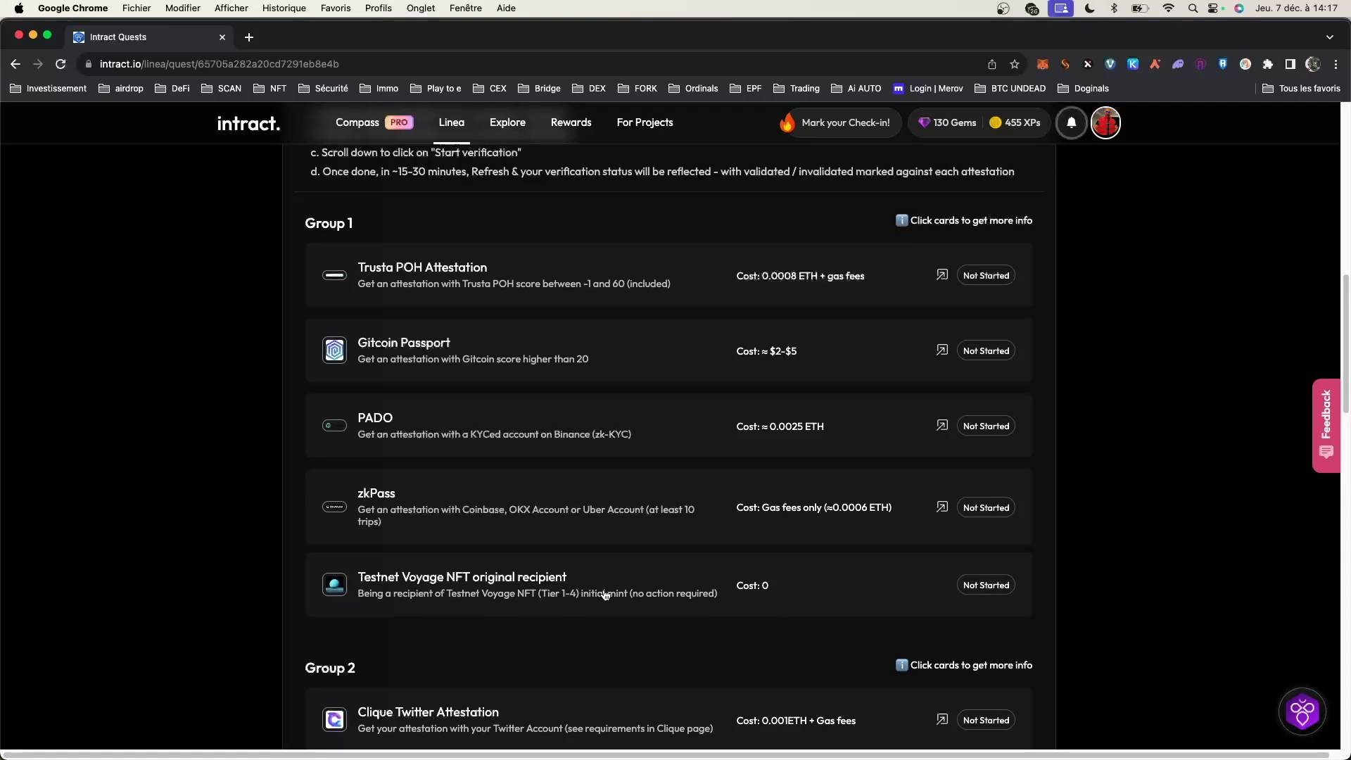
{"action": "scroll", "coordinate": [604, 595], "scroll_direction": "up", "scroll_amount": 2}
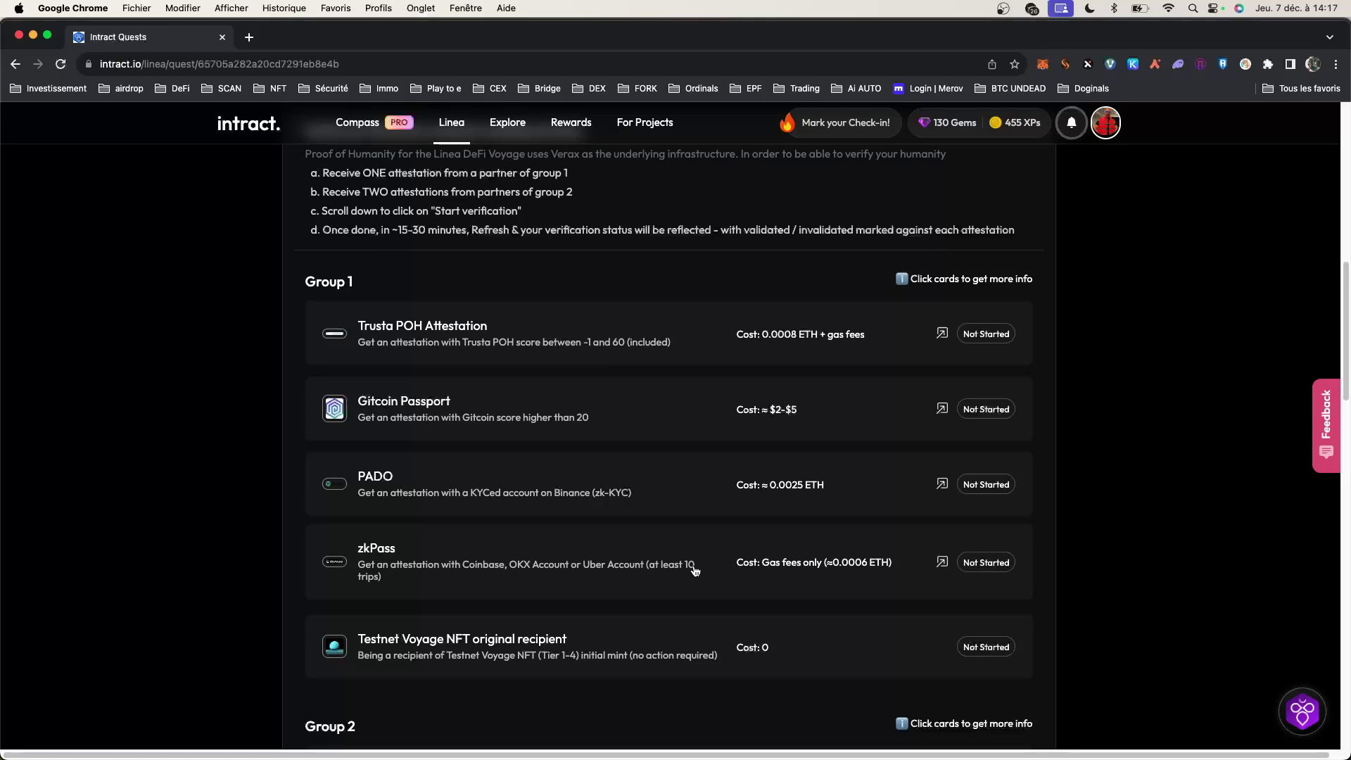
Open the Trusta POH Attestation page from Group 1 and authorize Trustalabs to access the X account
{"action": "left_click", "coordinate": [941, 563]}
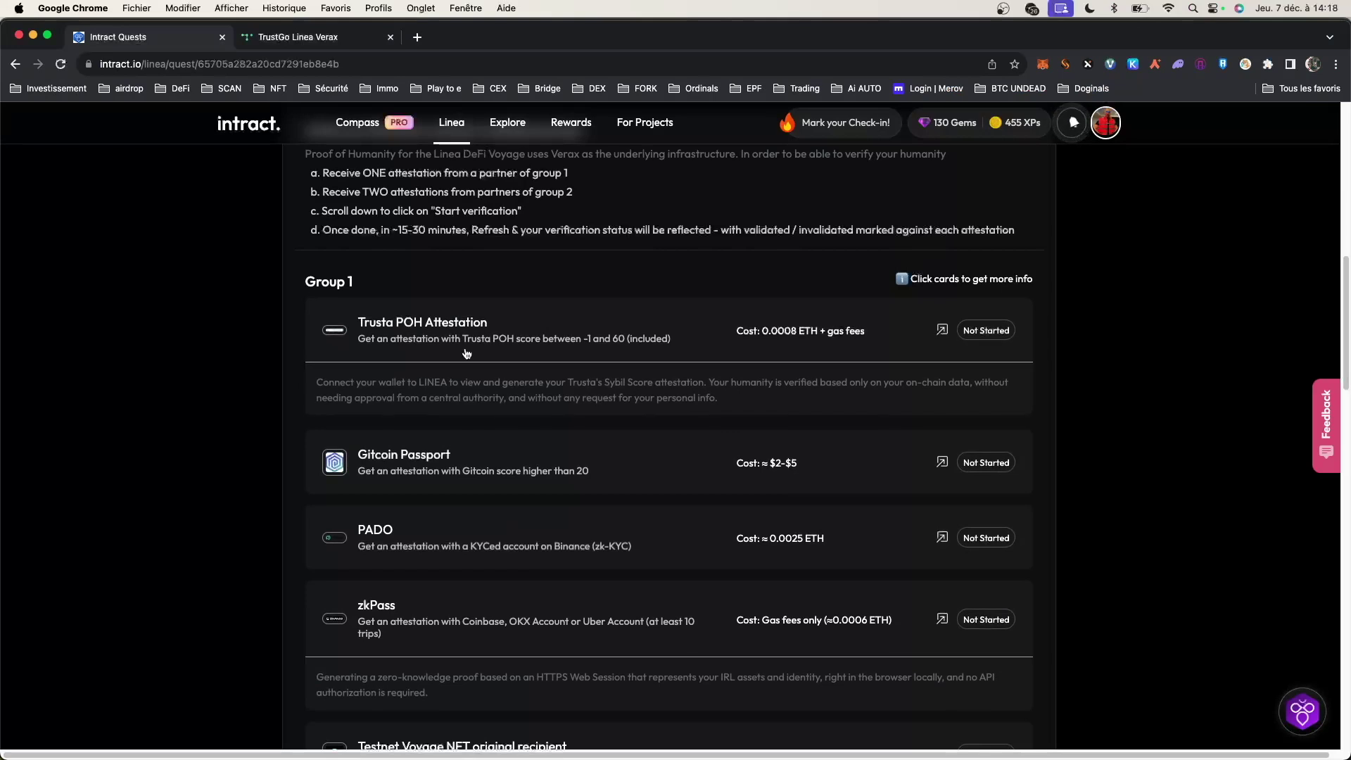
{"action": "left_click", "coordinate": [303, 37]}
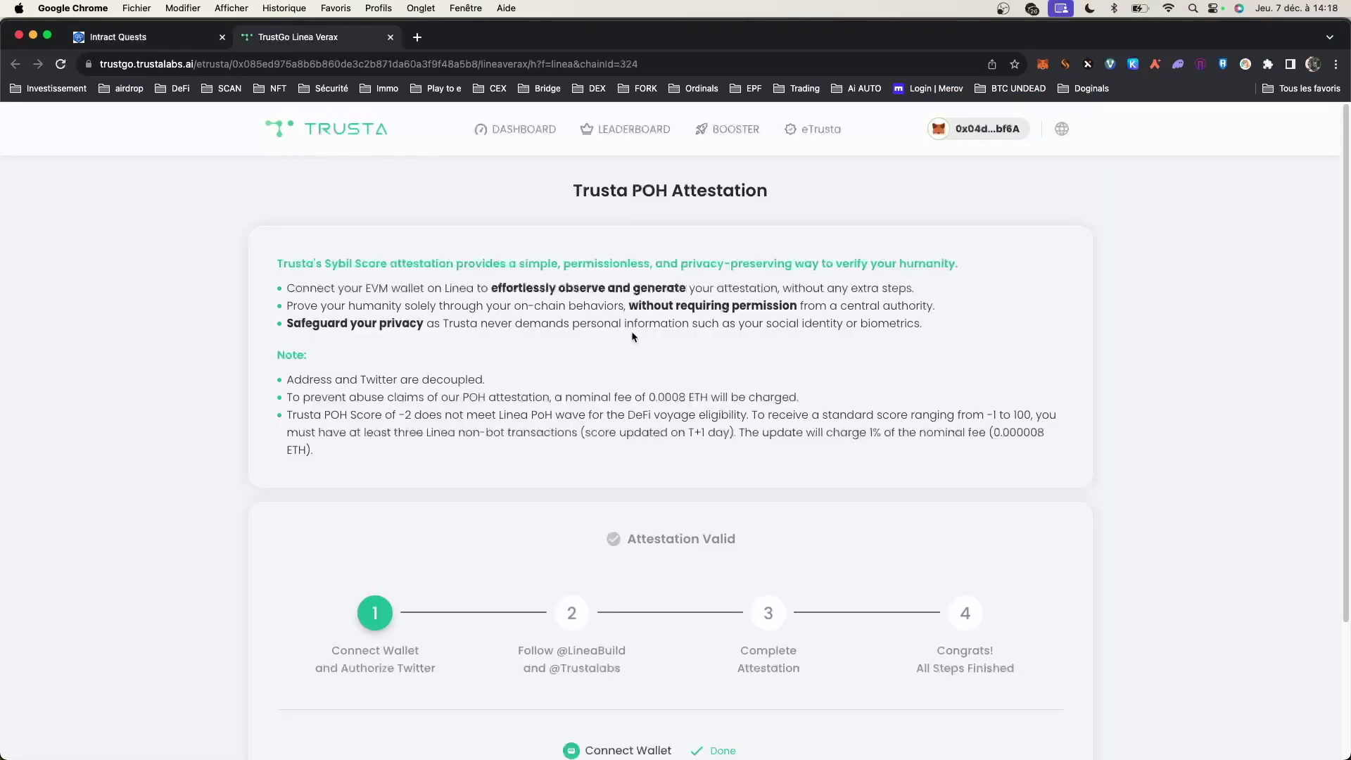
{"action": "scroll", "coordinate": [631, 330], "scroll_direction": "down", "scroll_amount": 5}
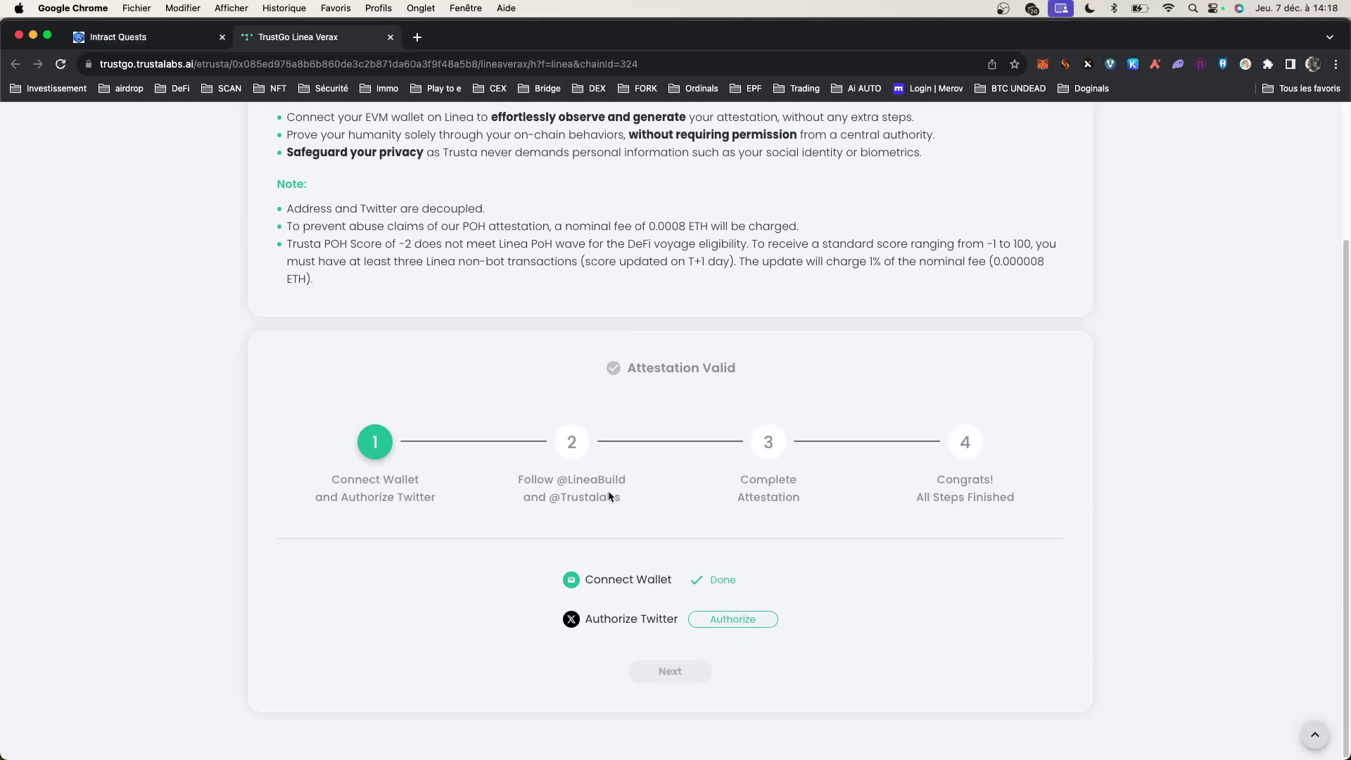
{"action": "left_click", "coordinate": [729, 618]}
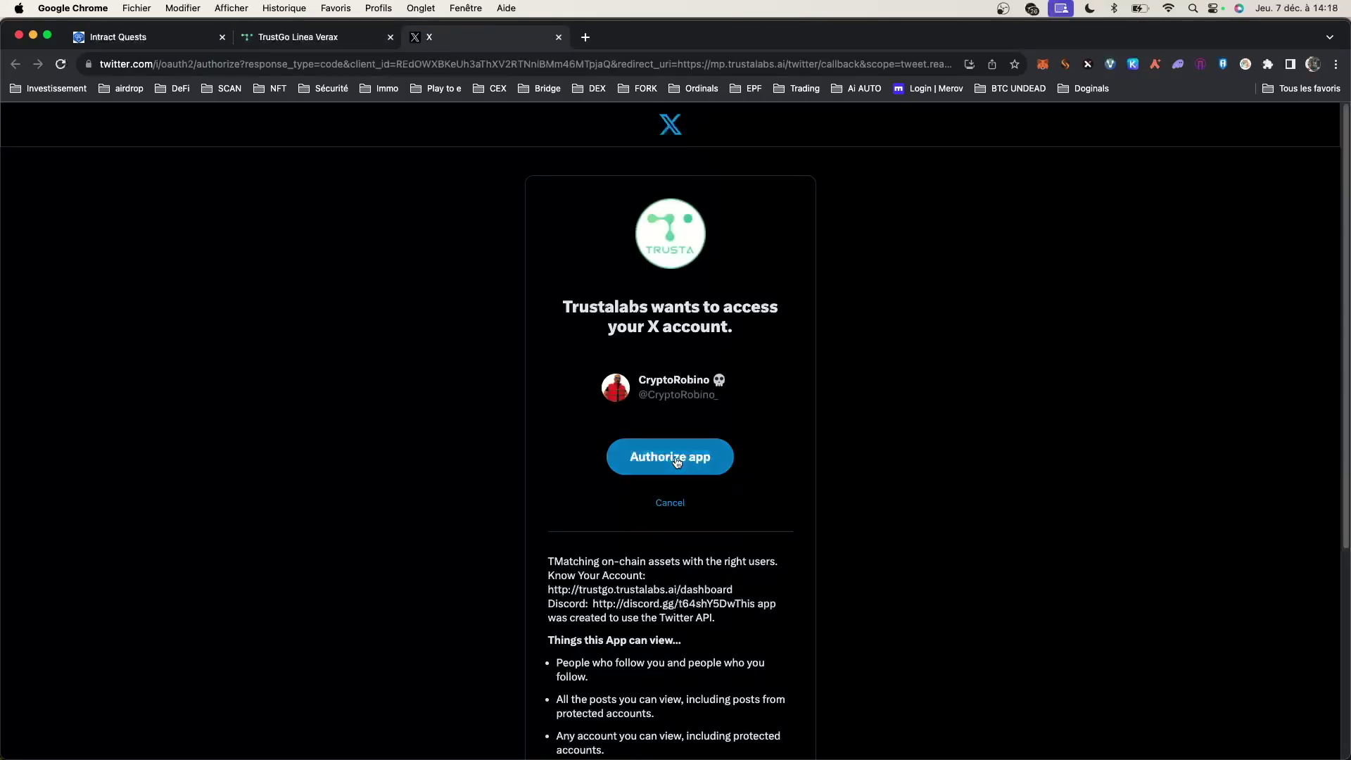
{"action": "left_click", "coordinate": [676, 459]}
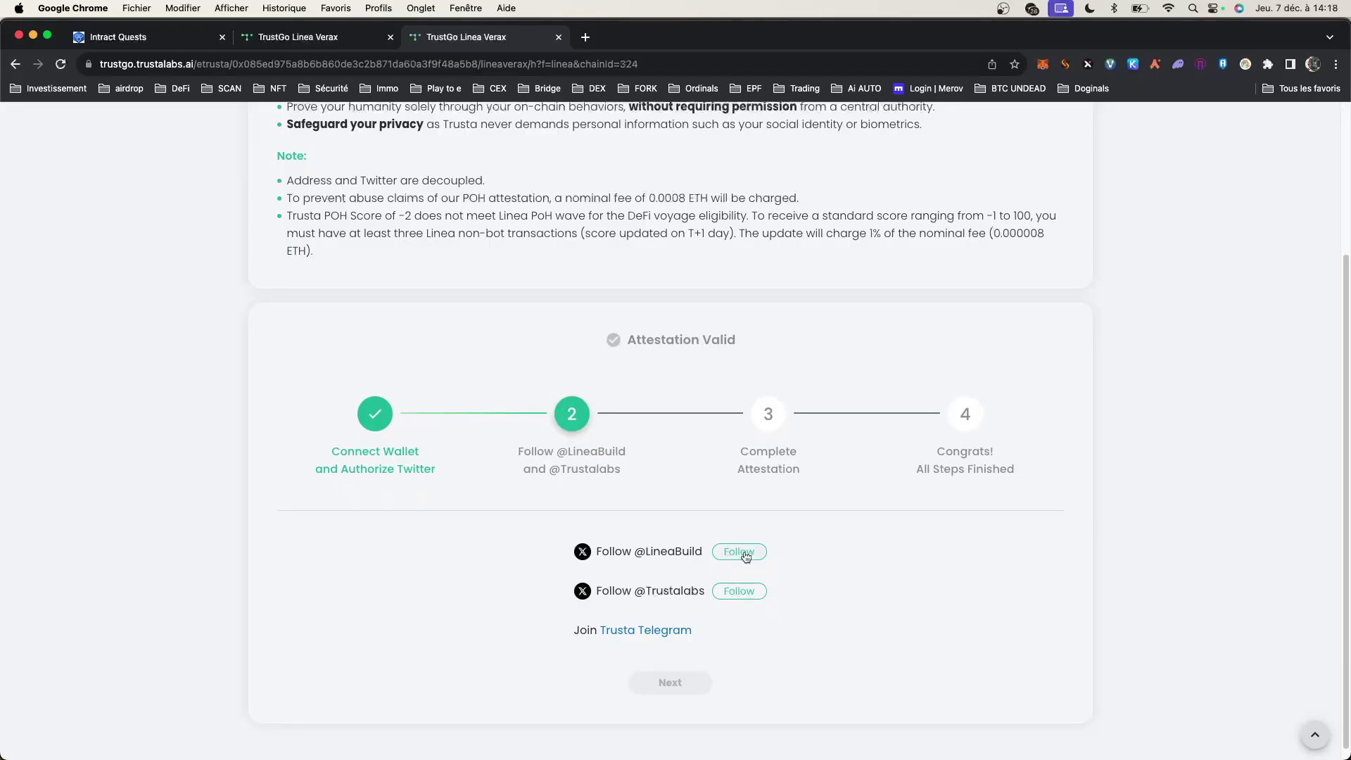
{"action": "left_click", "coordinate": [746, 552]}
{"action": "left_click", "coordinate": [462, 39]}
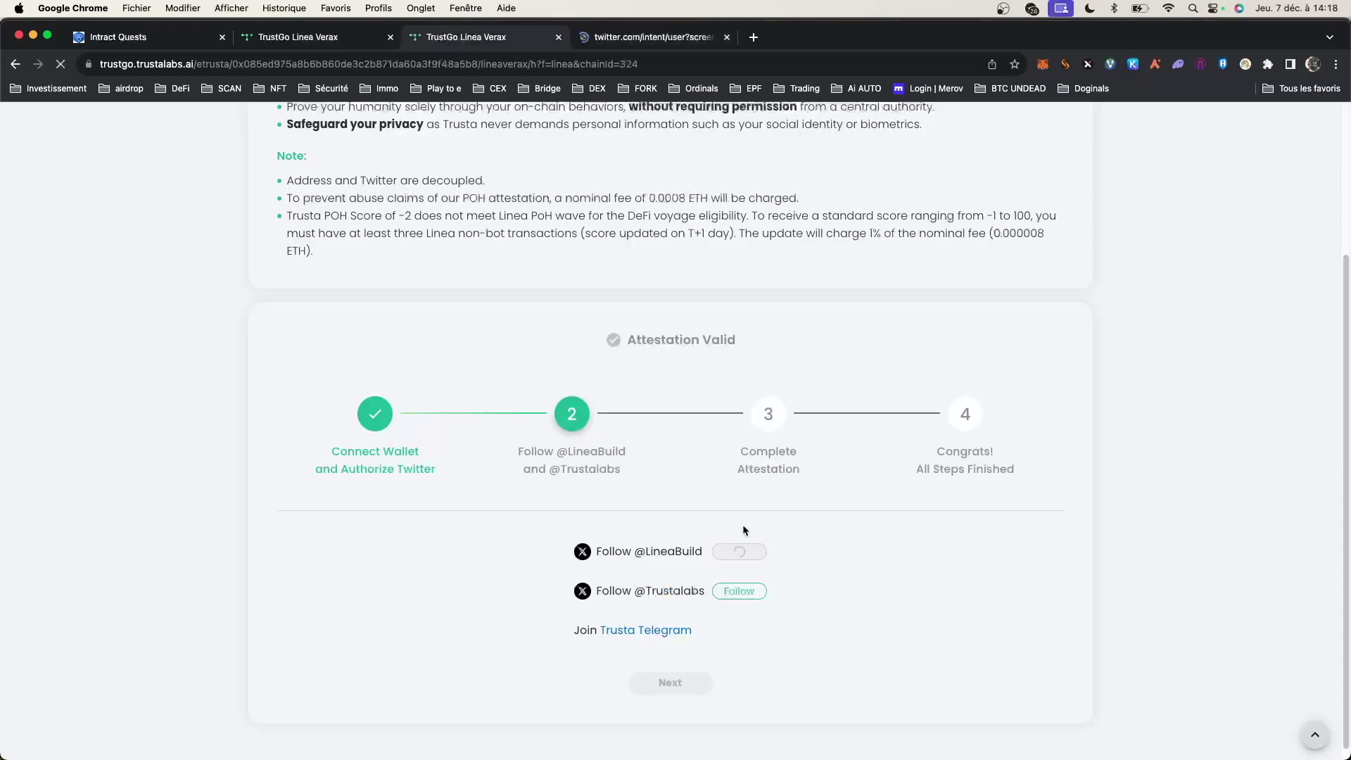
{"action": "left_click", "coordinate": [733, 592]}
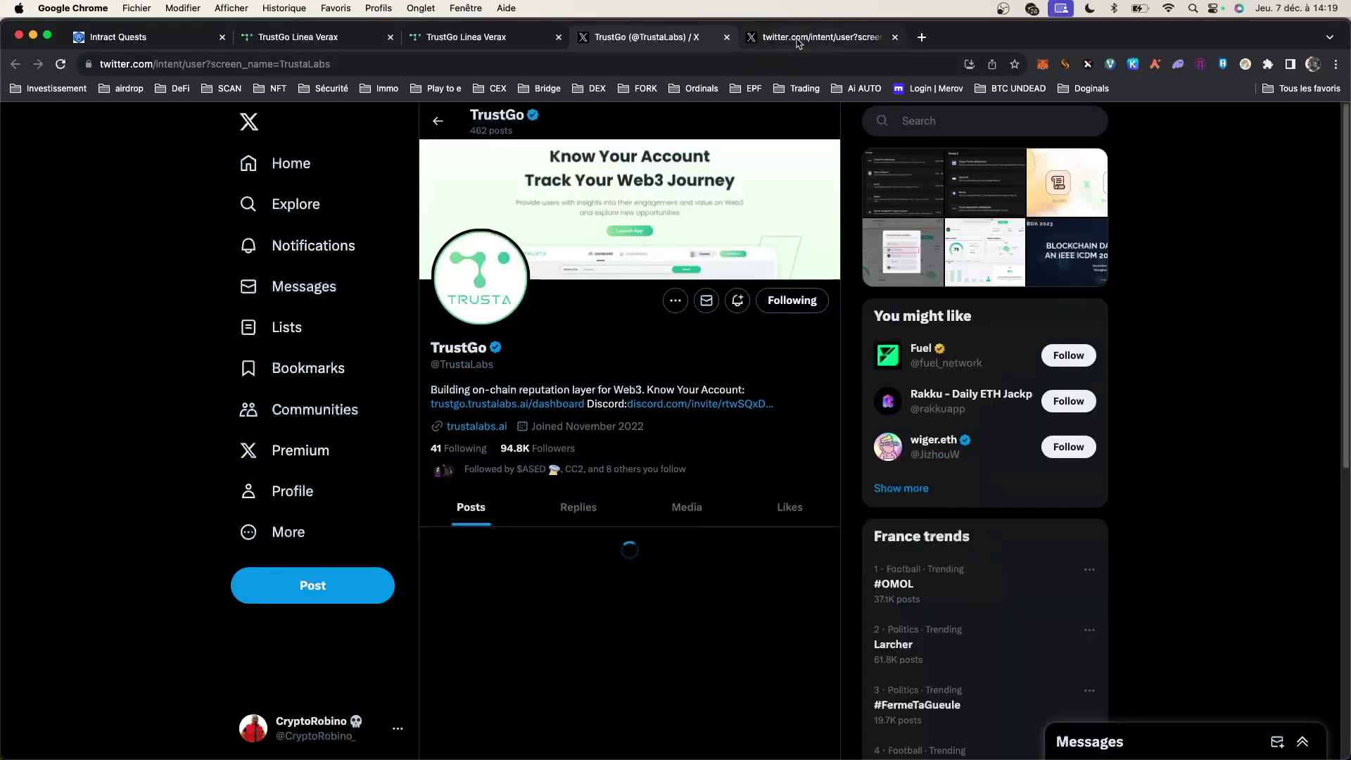
{"action": "left_click", "coordinate": [802, 39]}
{"action": "left_click", "coordinate": [675, 458]}
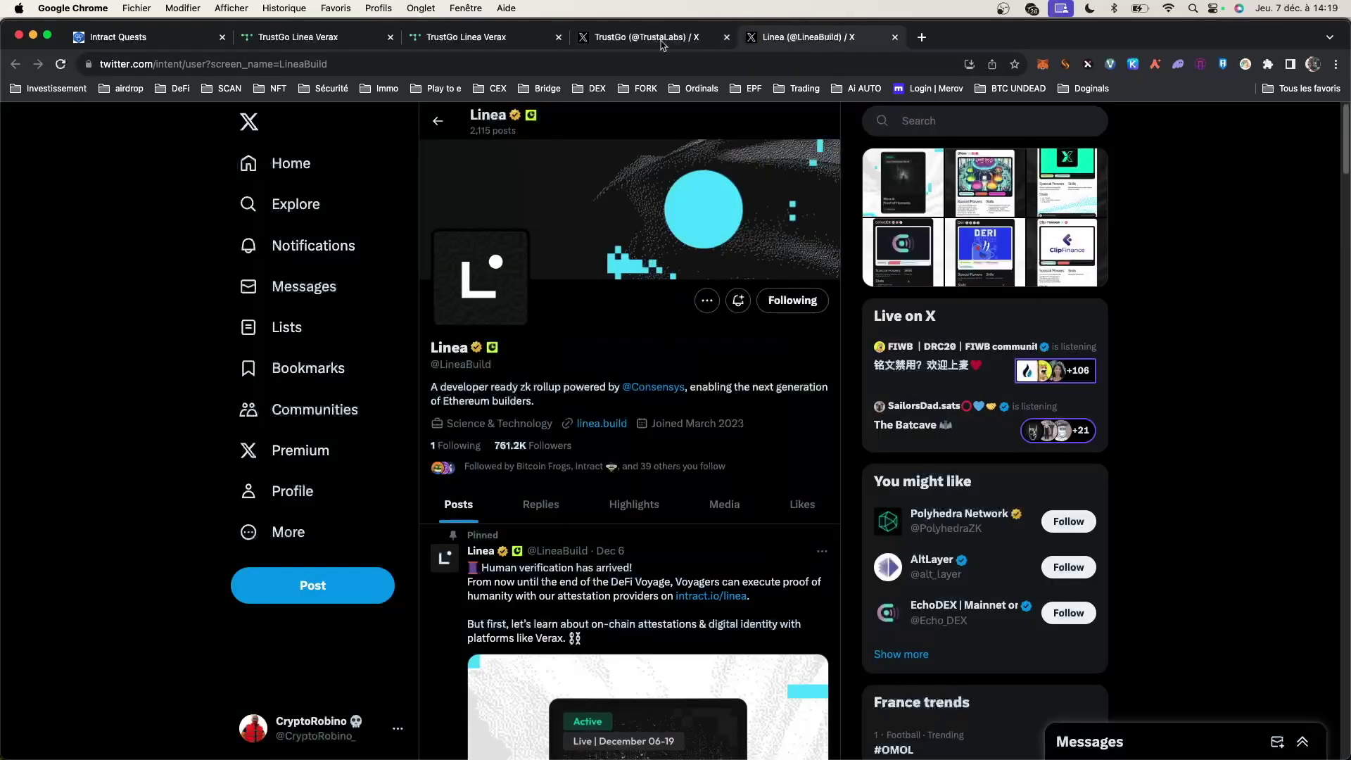
{"action": "left_click", "coordinate": [482, 39]}
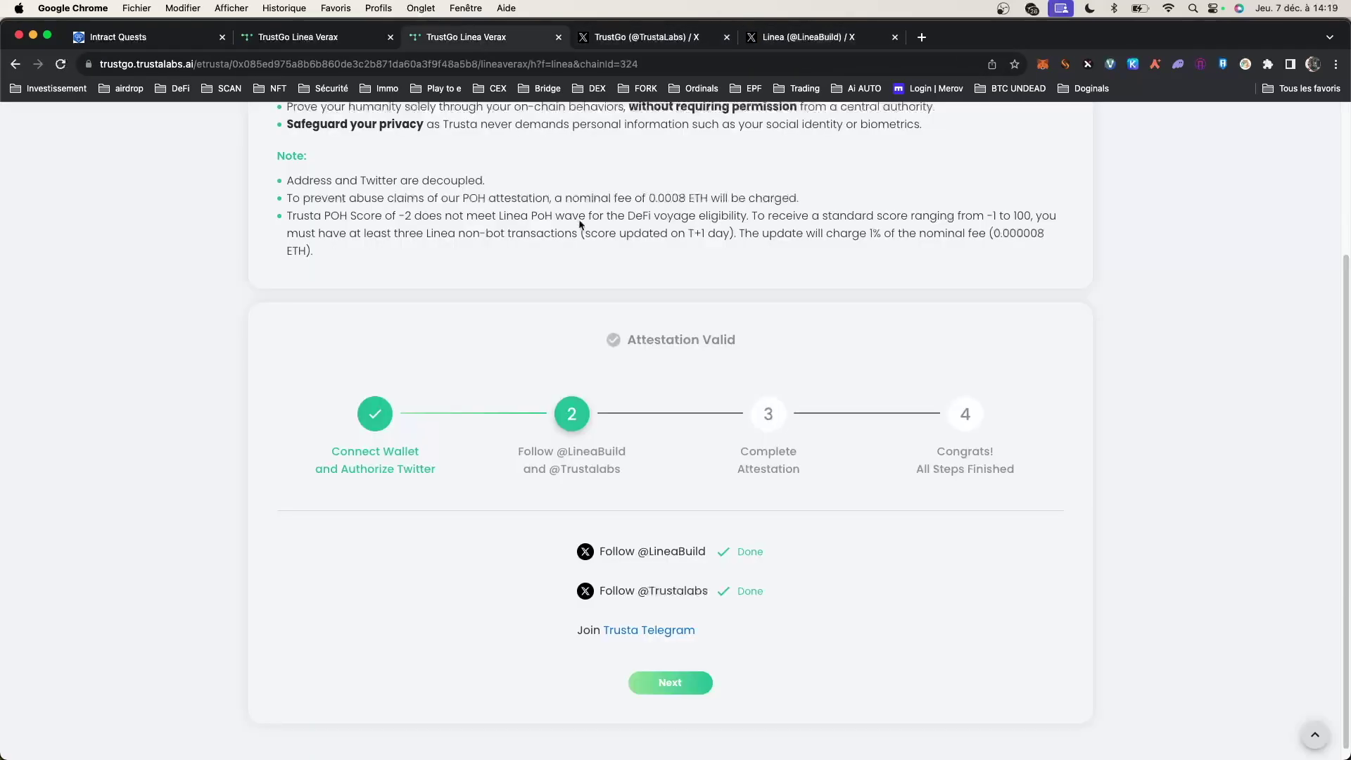
{"action": "left_click", "coordinate": [670, 682]}
Submit the Trusta POH attestation with its 0.0008 ETH fee through MetaMask and open Trusta's additional tasks
{"action": "scroll", "coordinate": [703, 598], "scroll_direction": "down", "scroll_amount": 3}
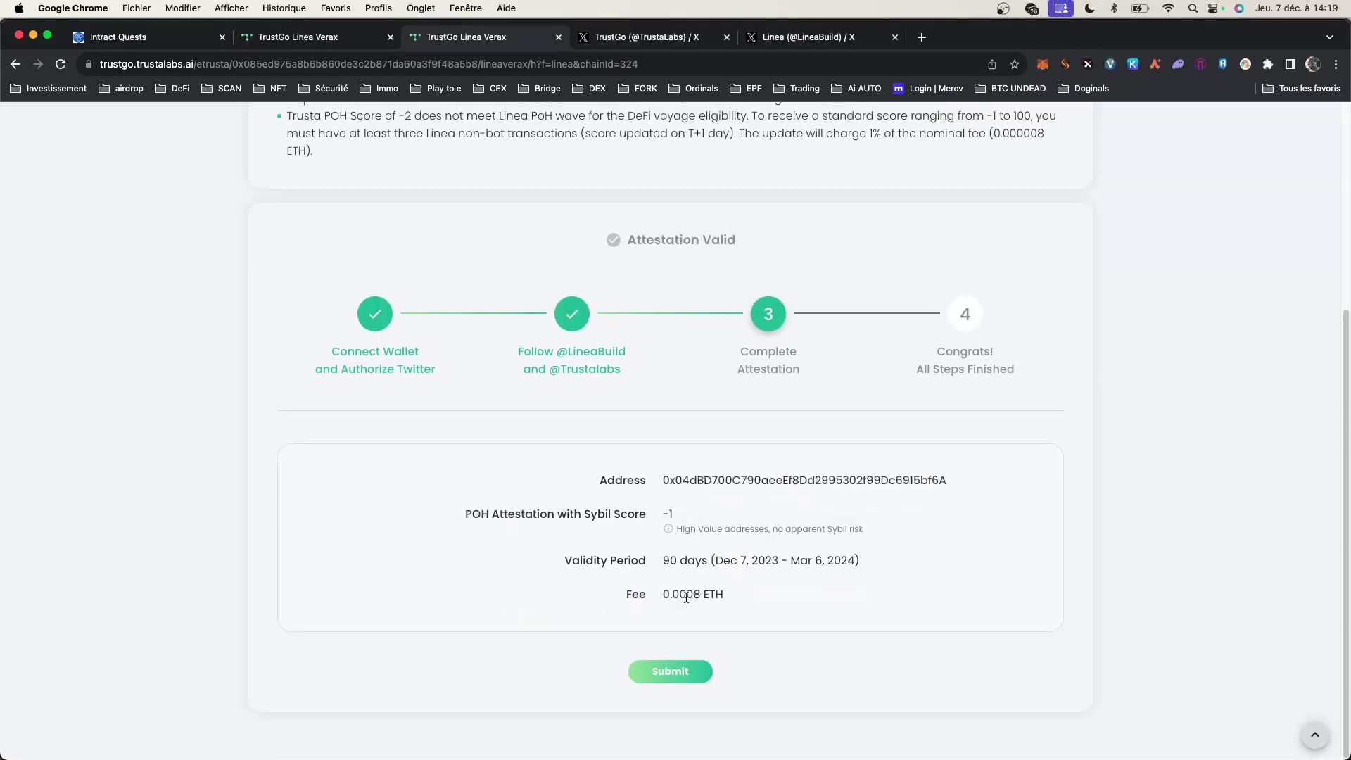
{"action": "left_click", "coordinate": [670, 671]}
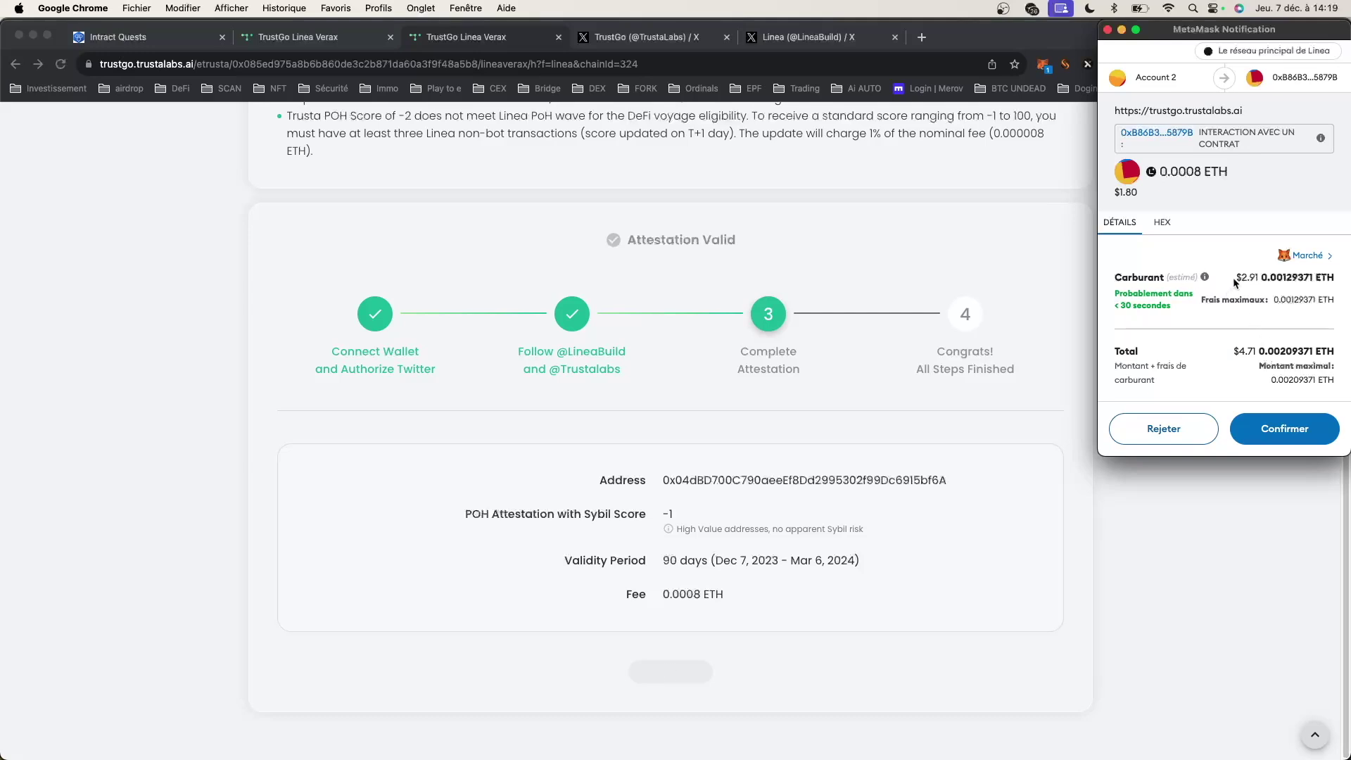
{"action": "left_click", "coordinate": [1284, 428]}
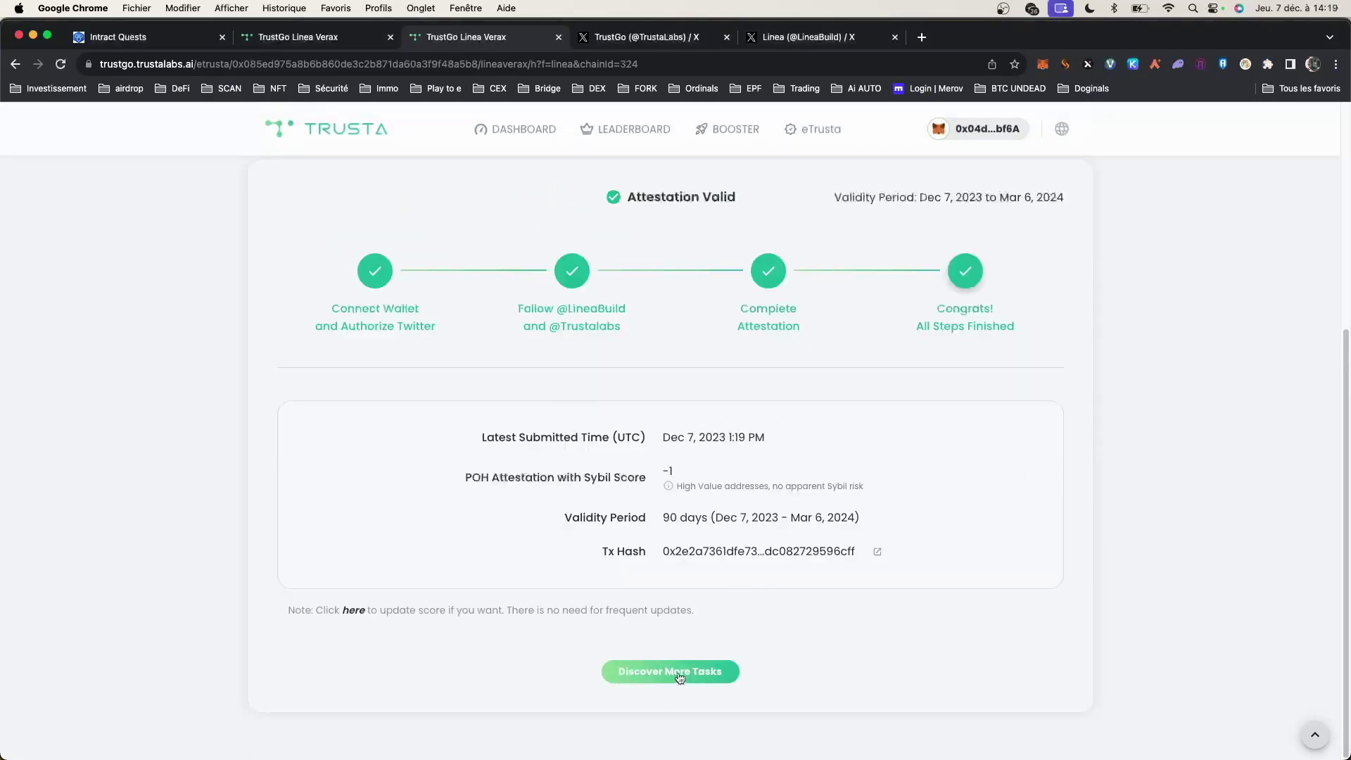
{"action": "left_click", "coordinate": [678, 672]}
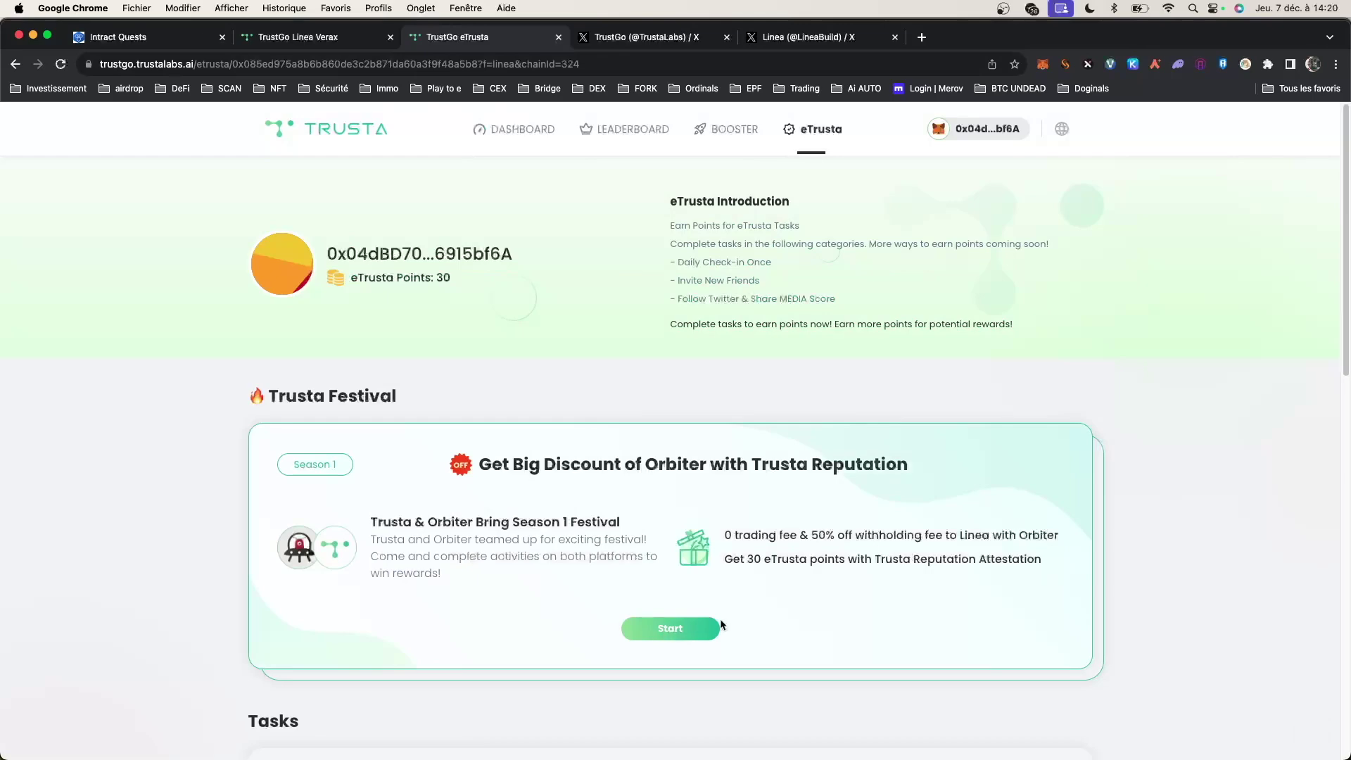
{"action": "left_click", "coordinate": [664, 628]}
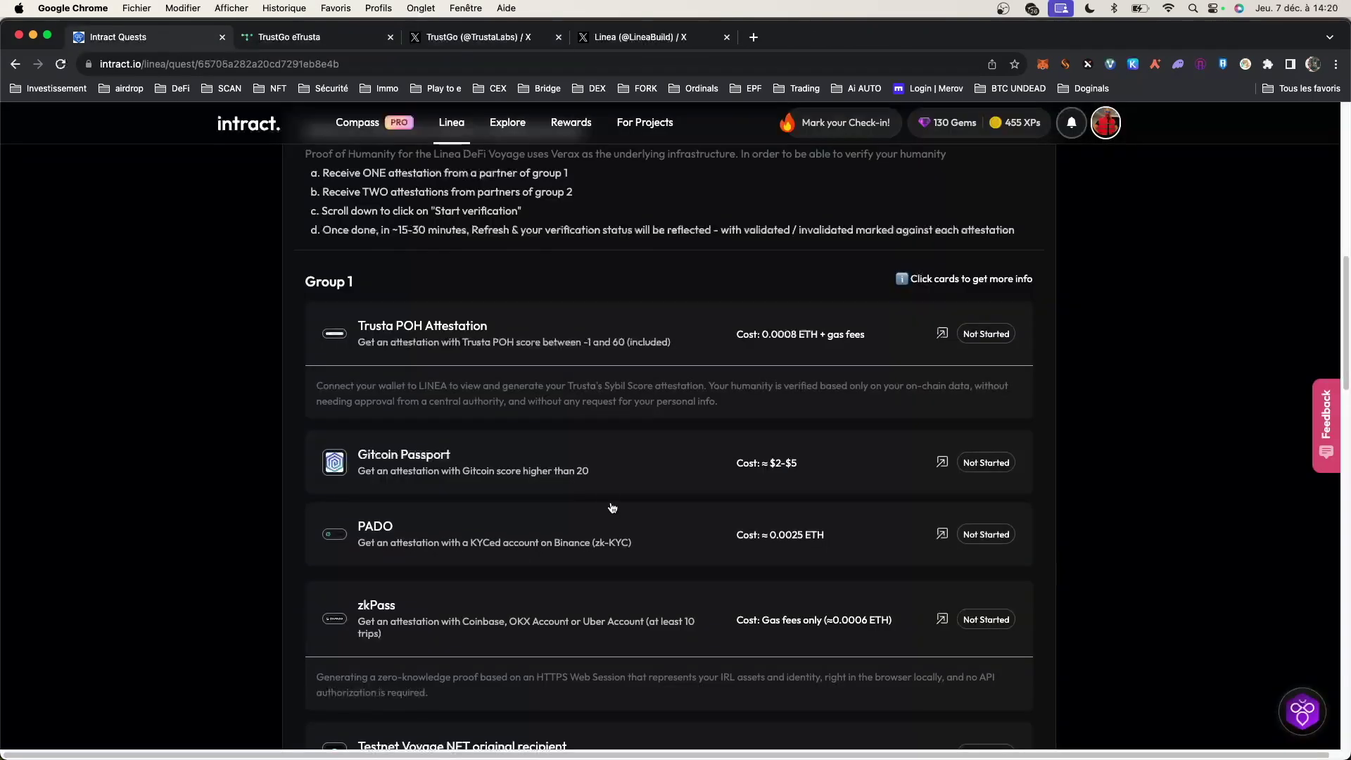
Examine the Group 2 attestation partners, requirements and costs on the Intract quest page
{"action": "scroll", "coordinate": [606, 522], "scroll_direction": "up", "scroll_amount": 4}
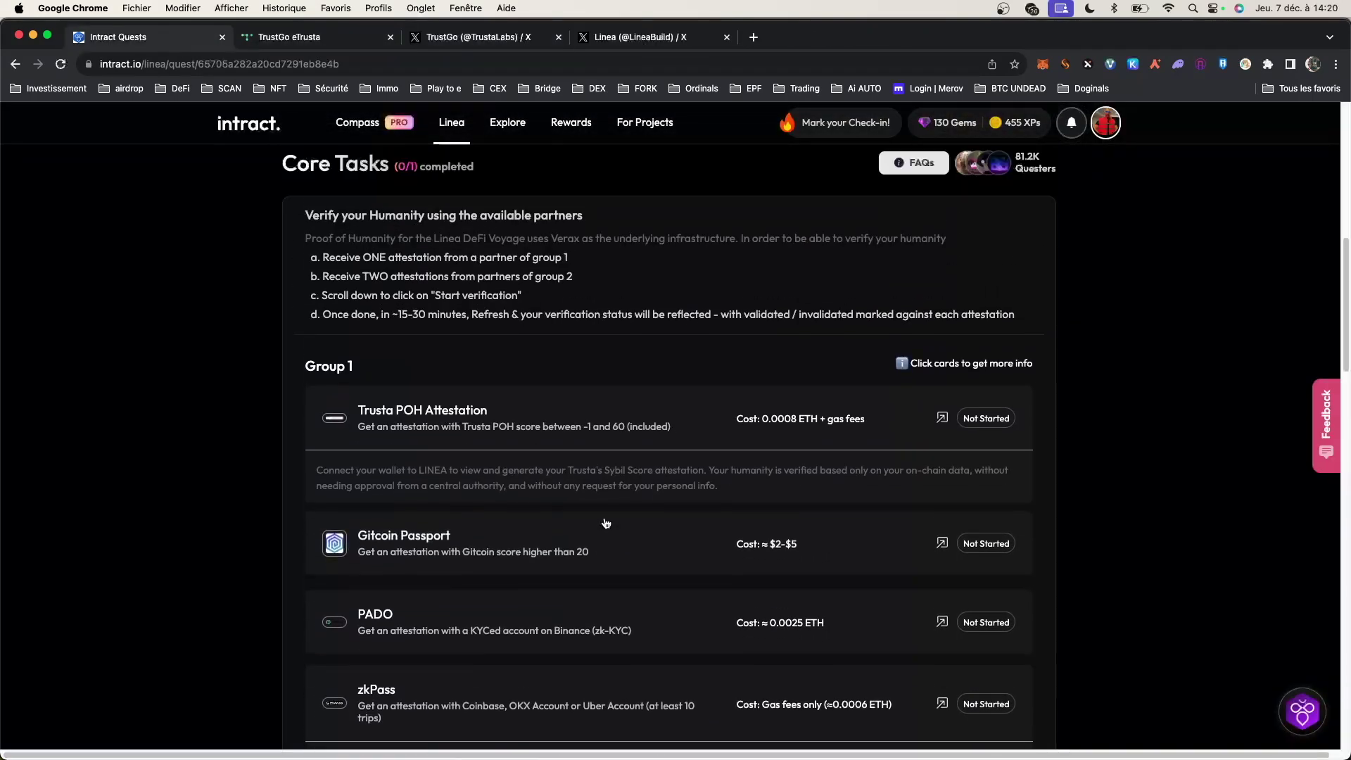
{"action": "scroll", "coordinate": [607, 523], "scroll_direction": "down", "scroll_amount": 7}
{"action": "scroll", "coordinate": [606, 522], "scroll_direction": "down", "scroll_amount": 6}
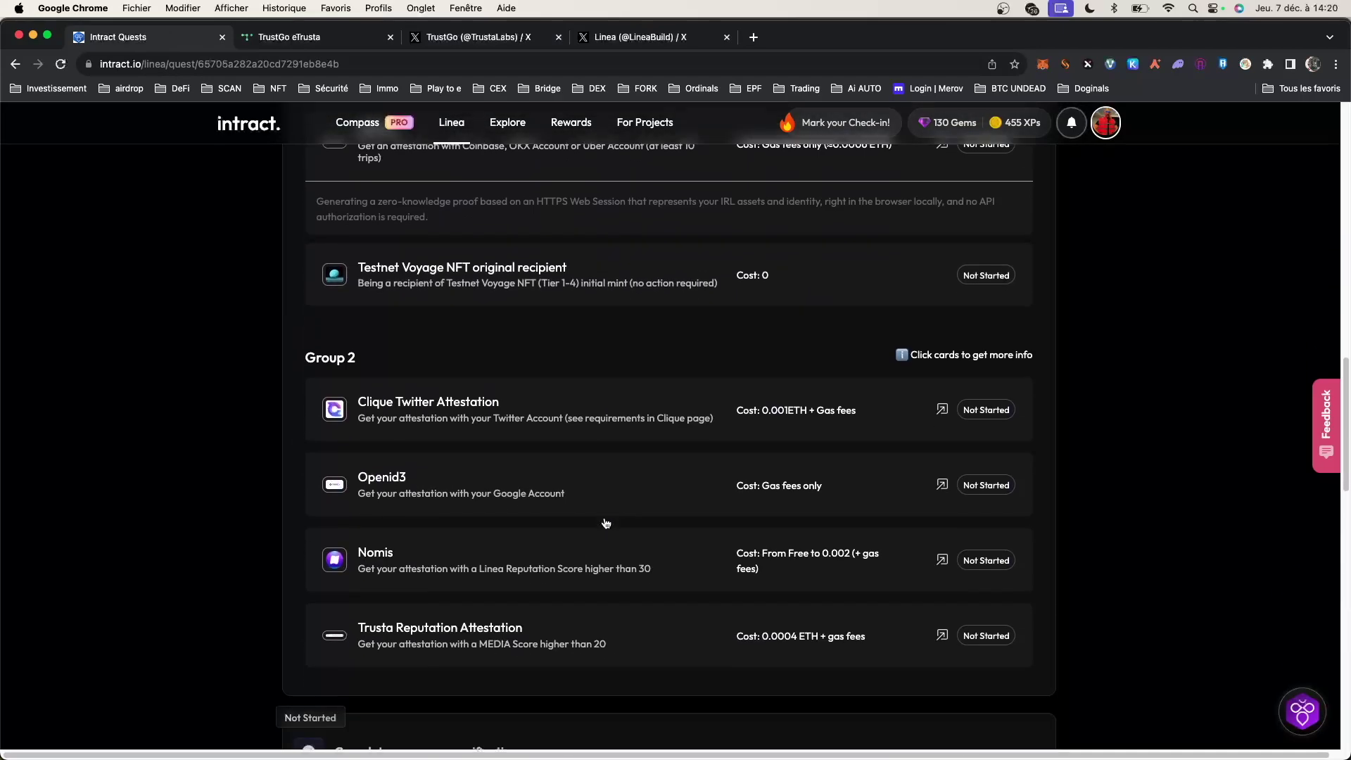
{"action": "scroll", "coordinate": [603, 522], "scroll_direction": "up", "scroll_amount": 7}
{"action": "scroll", "coordinate": [330, 572], "scroll_direction": "down", "scroll_amount": 2}
{"action": "scroll", "coordinate": [330, 572], "scroll_direction": "down", "scroll_amount": 5}
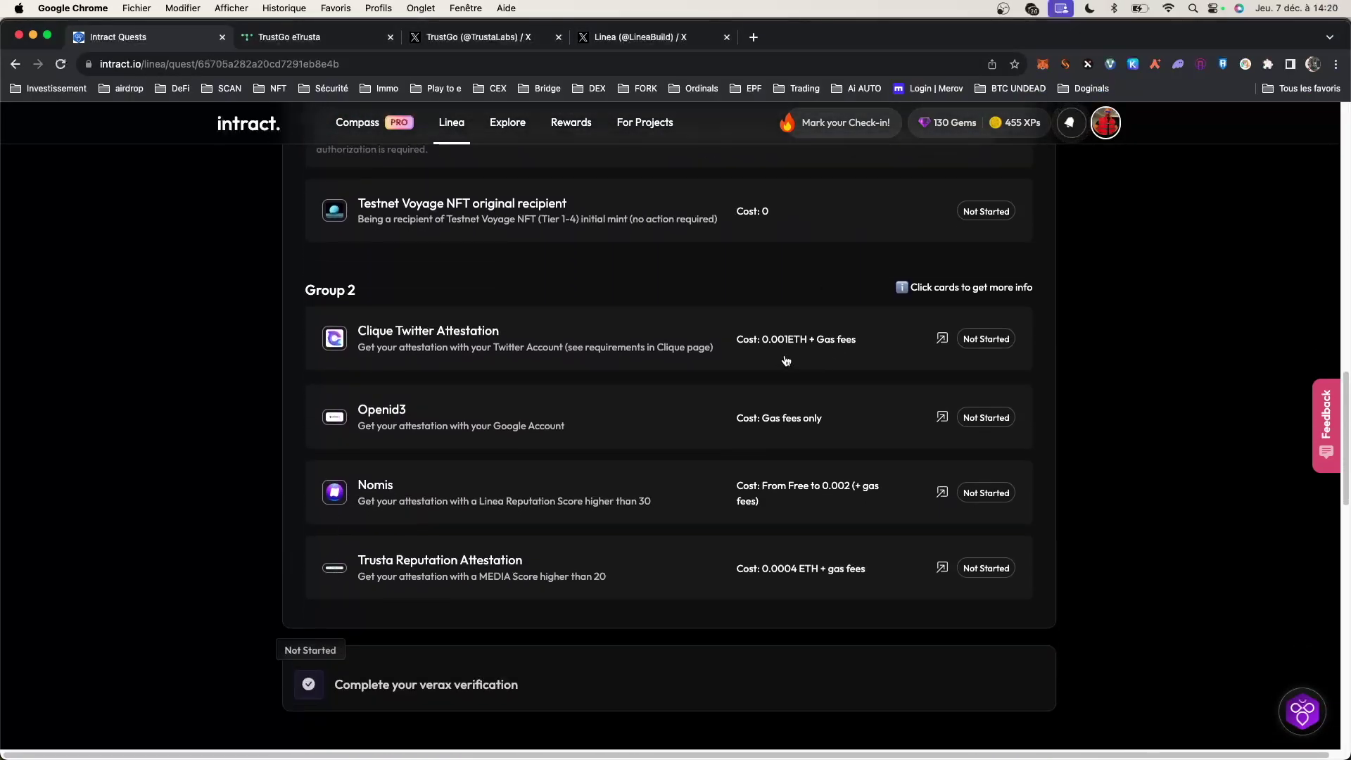
Open the Clique Twitter Attestation page from Group 2 and connect the MetaMask wallet to it
{"action": "left_click", "coordinate": [943, 339]}
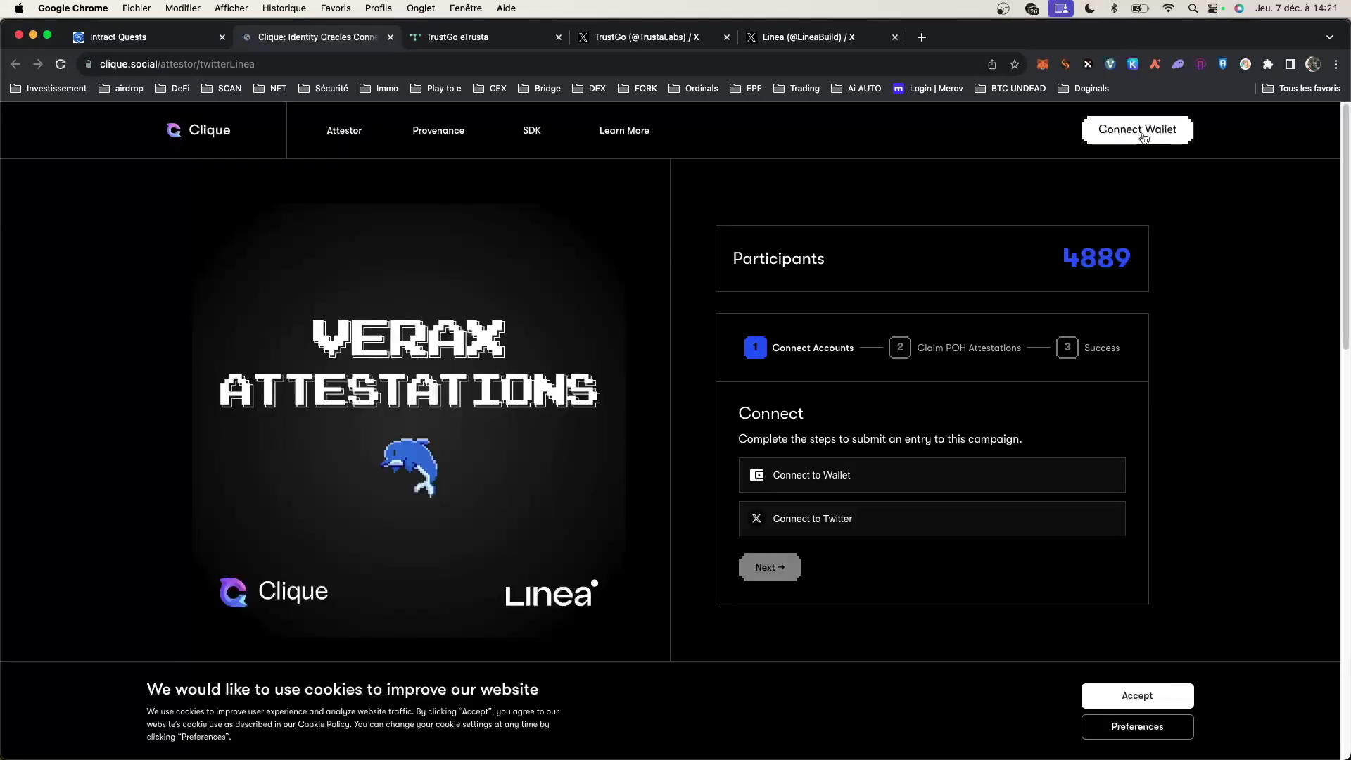
{"action": "left_click", "coordinate": [1137, 130]}
{"action": "left_click", "coordinate": [586, 395]}
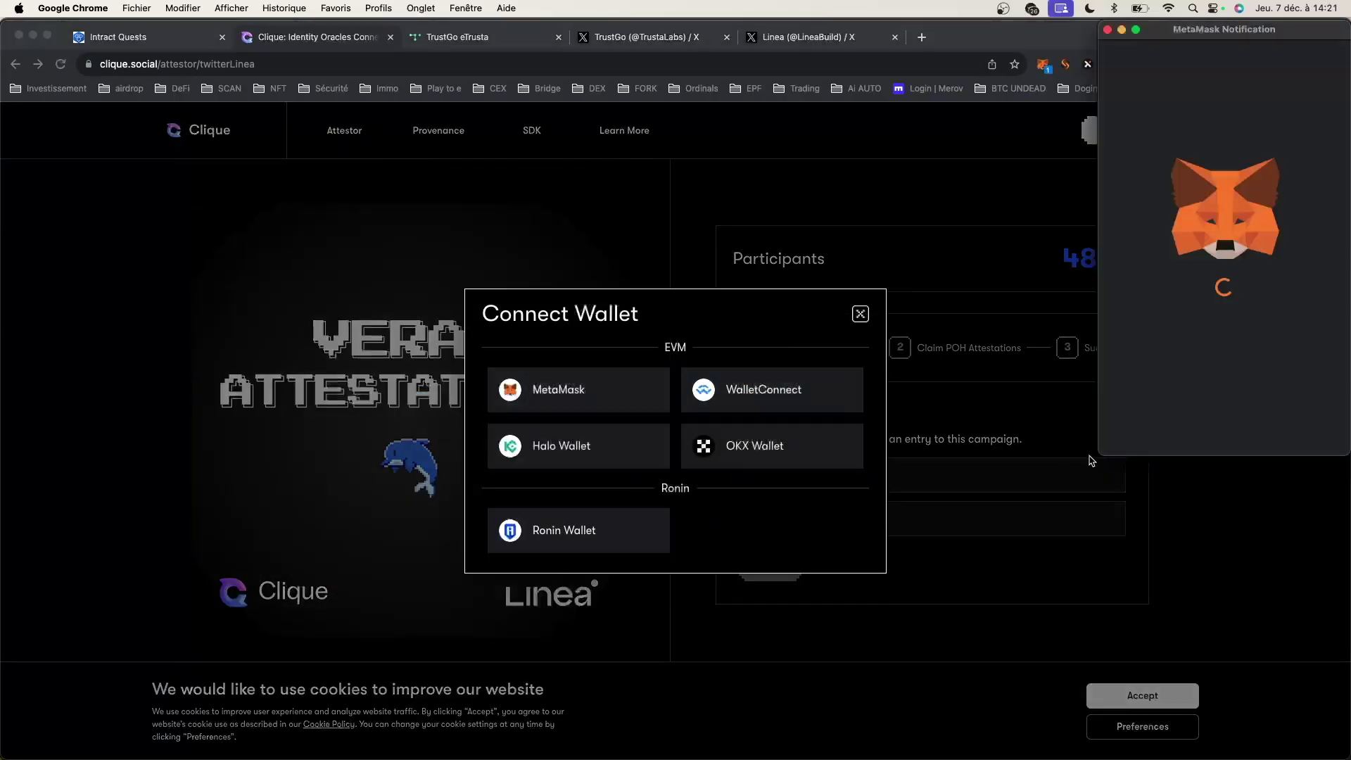
{"action": "left_click", "coordinate": [674, 466]}
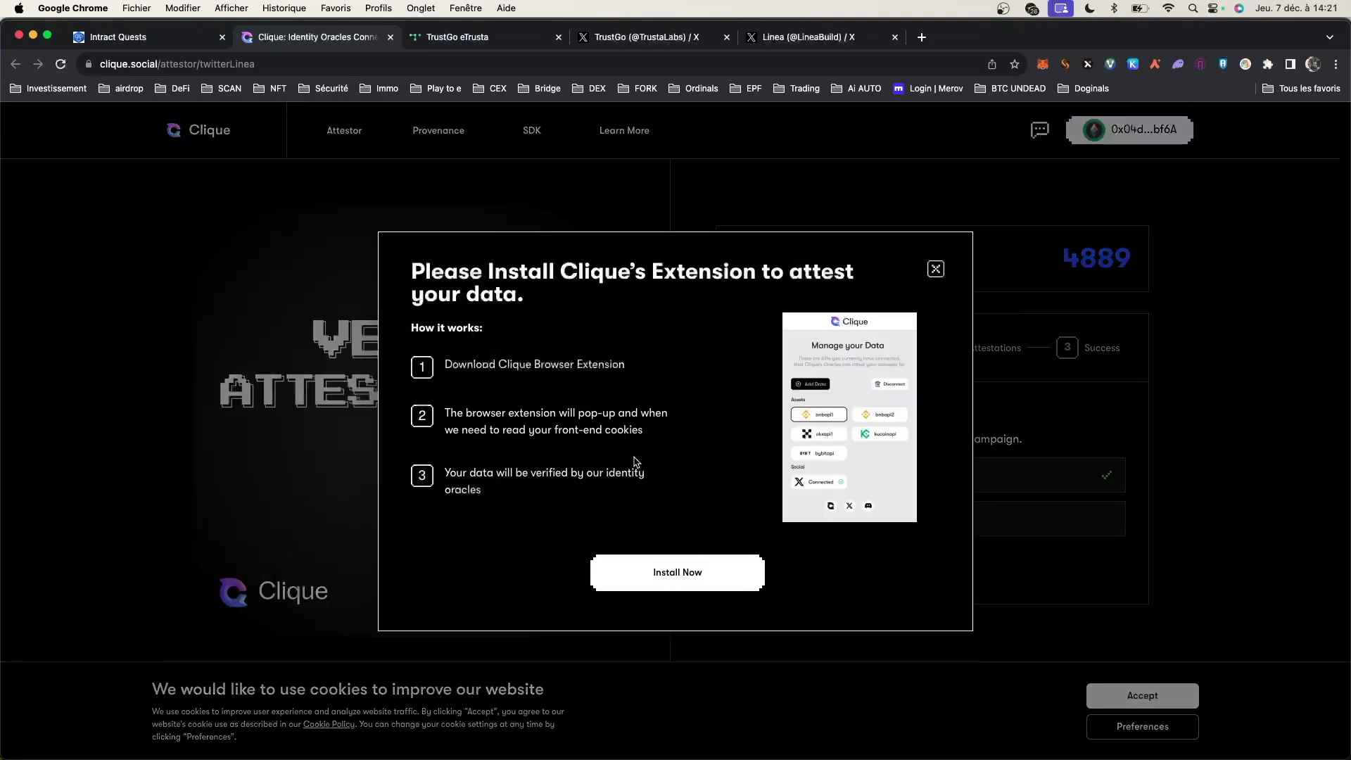
Install Clique's browser extension and accept its privacy policy
{"action": "left_click", "coordinate": [677, 572]}
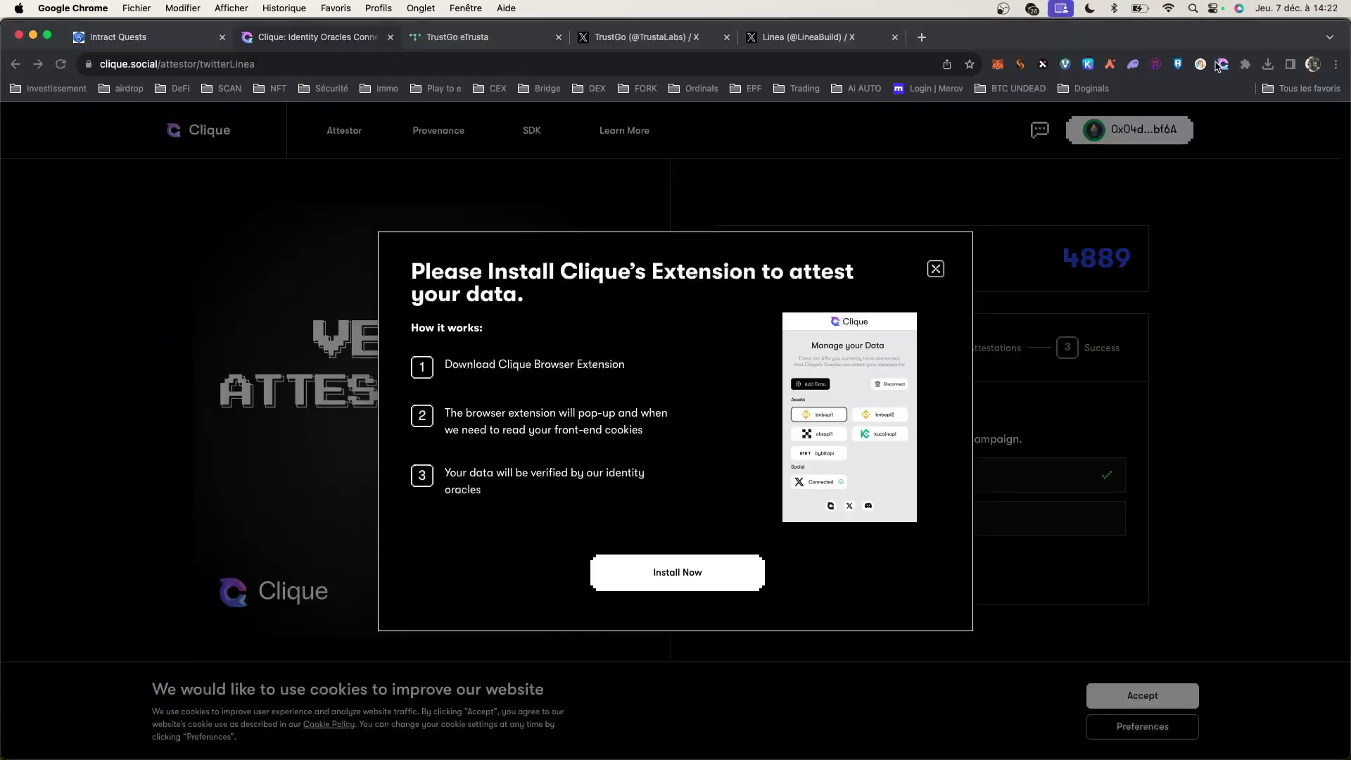
{"action": "left_click", "coordinate": [1221, 64]}
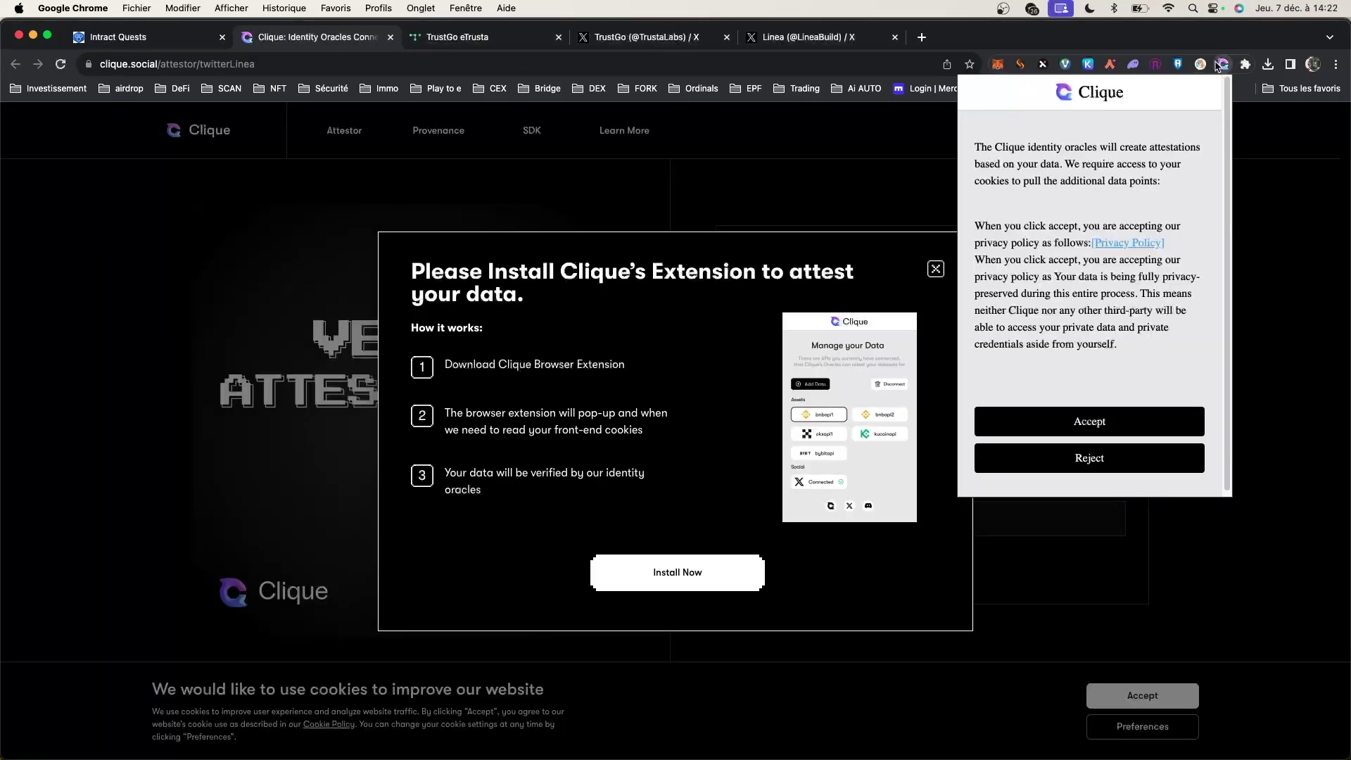
{"action": "left_click", "coordinate": [1088, 422]}
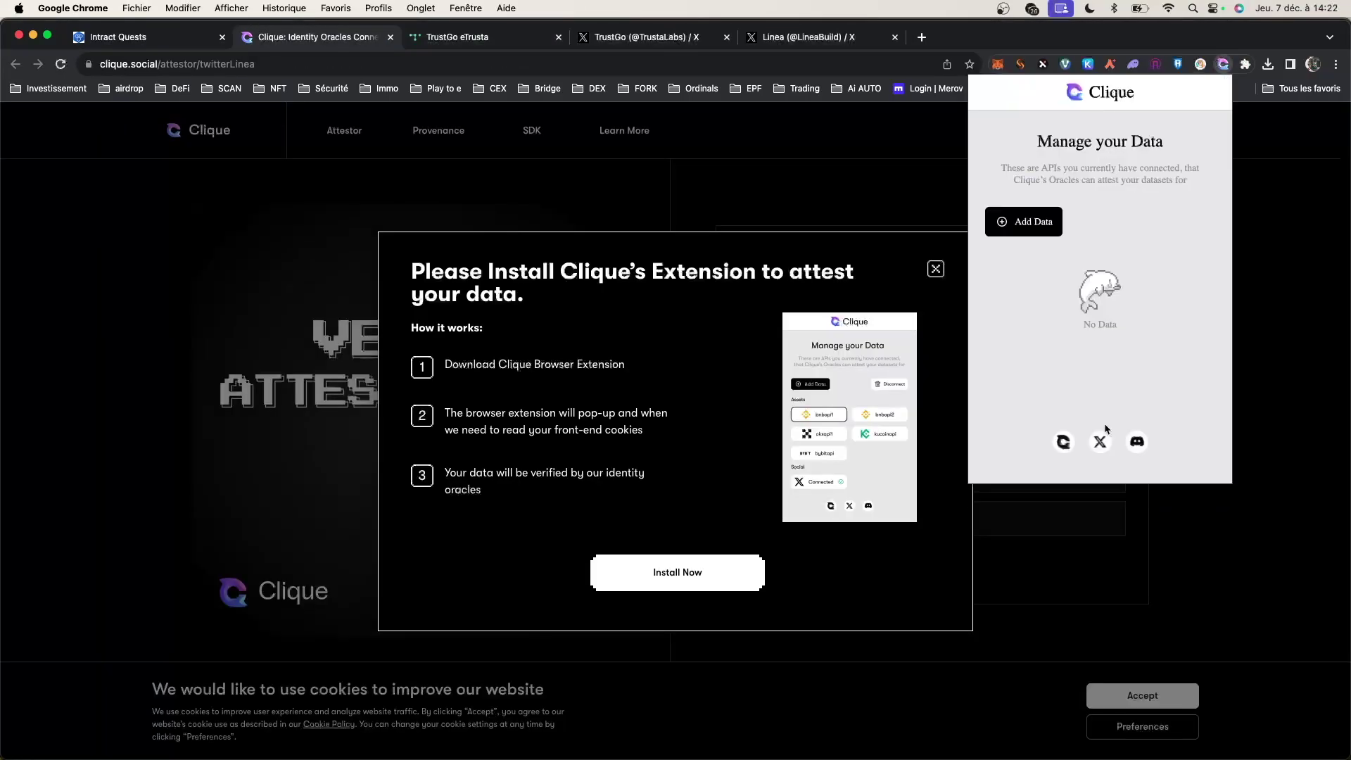
Add Twitter as a social data source in the Clique extension and connect Twitter on the attestation page
{"action": "left_click", "coordinate": [1034, 223]}
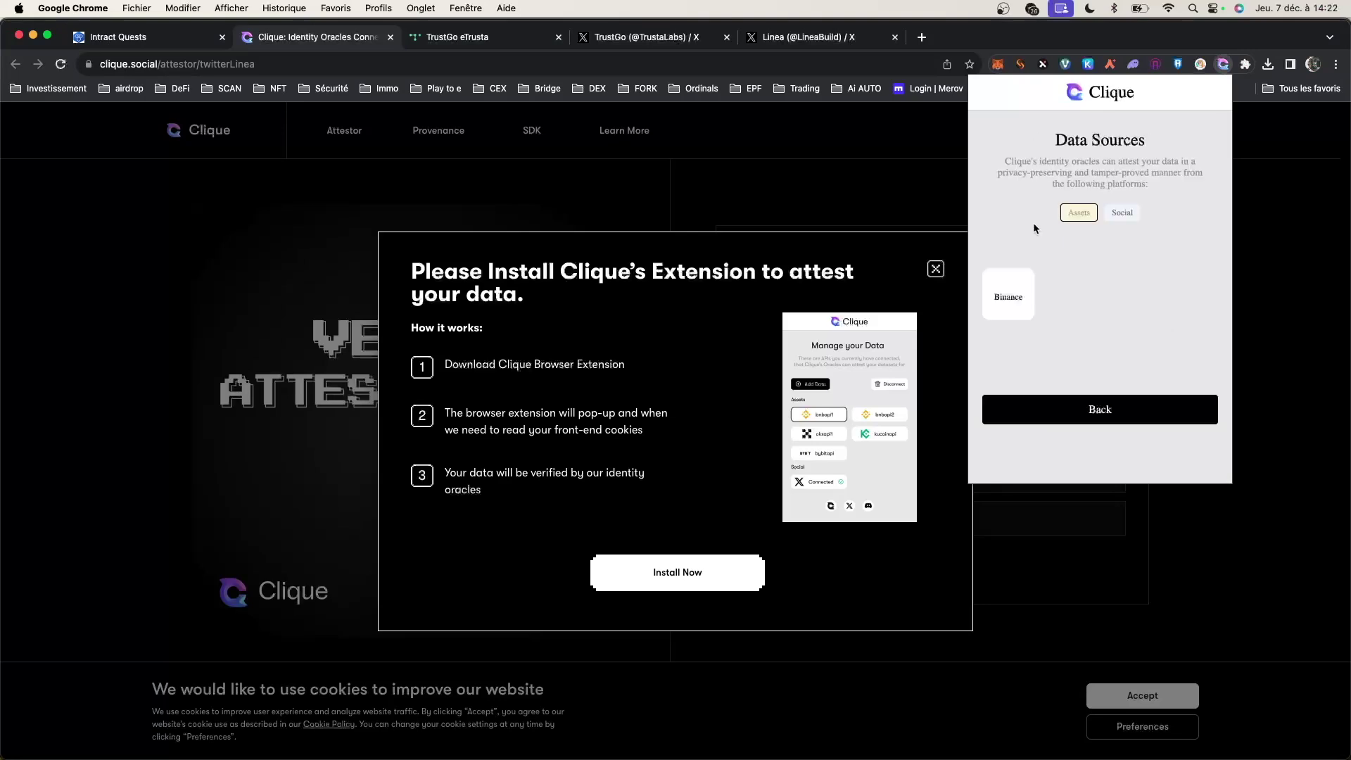
{"action": "left_click", "coordinate": [1115, 214]}
{"action": "left_click", "coordinate": [1007, 305]}
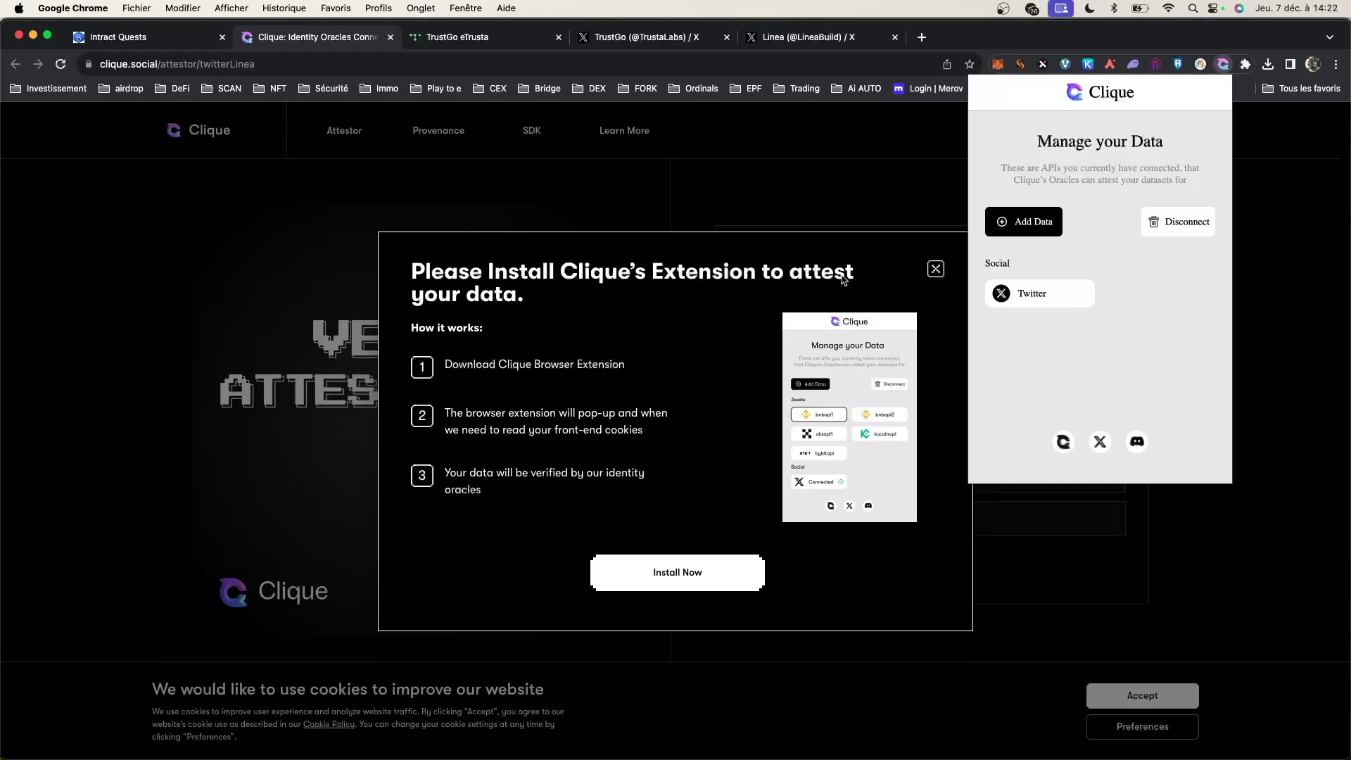
{"action": "left_click", "coordinate": [844, 280]}
{"action": "left_click", "coordinate": [936, 270]}
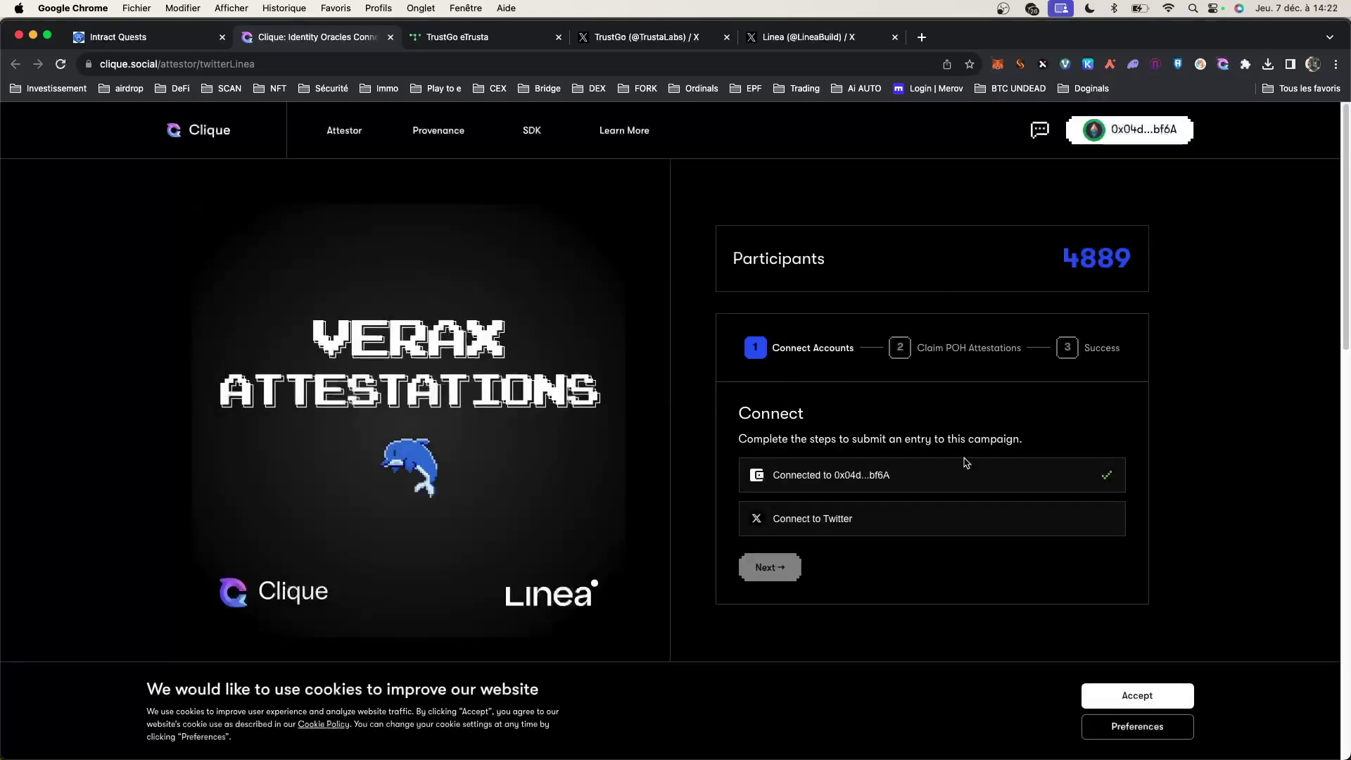
{"action": "left_click", "coordinate": [881, 529]}
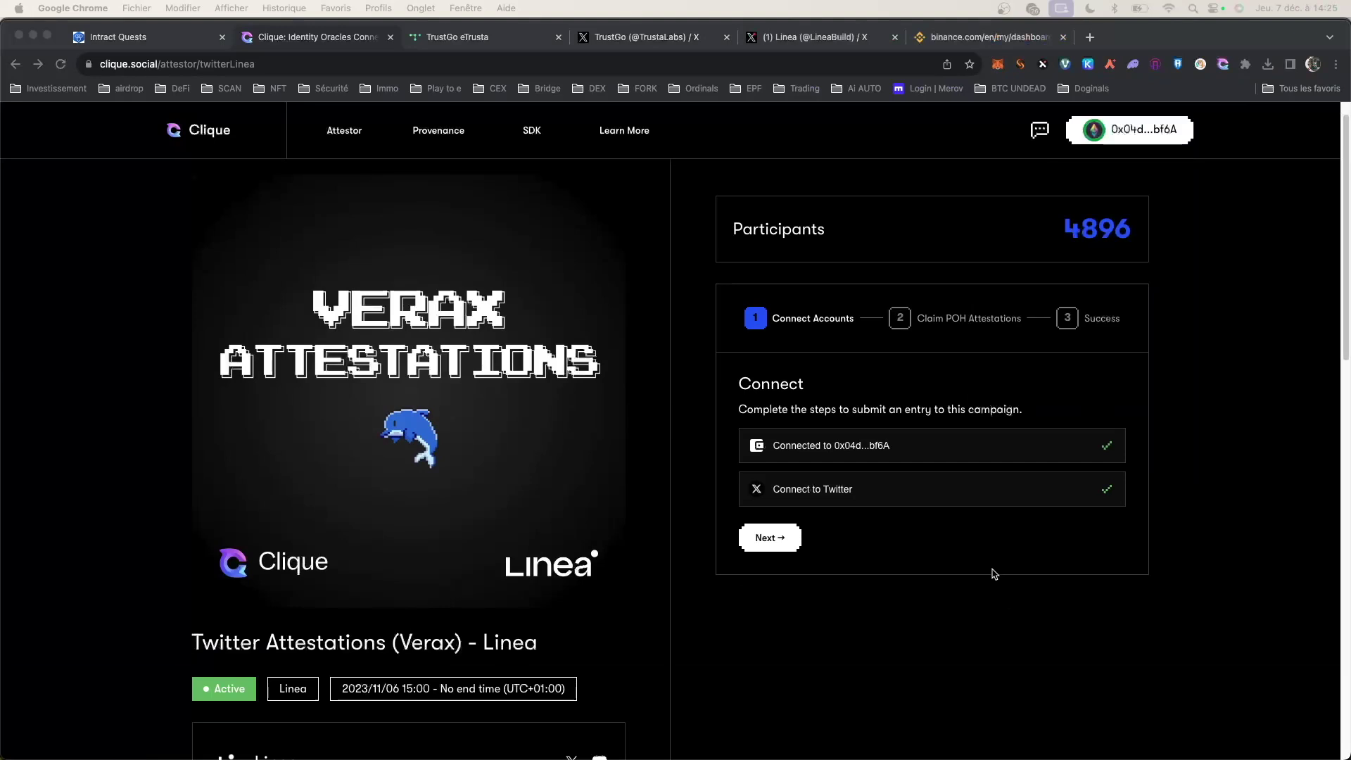
Check the connected data in the Clique extension and continue to the Claim POH Attestations stage
{"action": "left_click", "coordinate": [993, 573]}
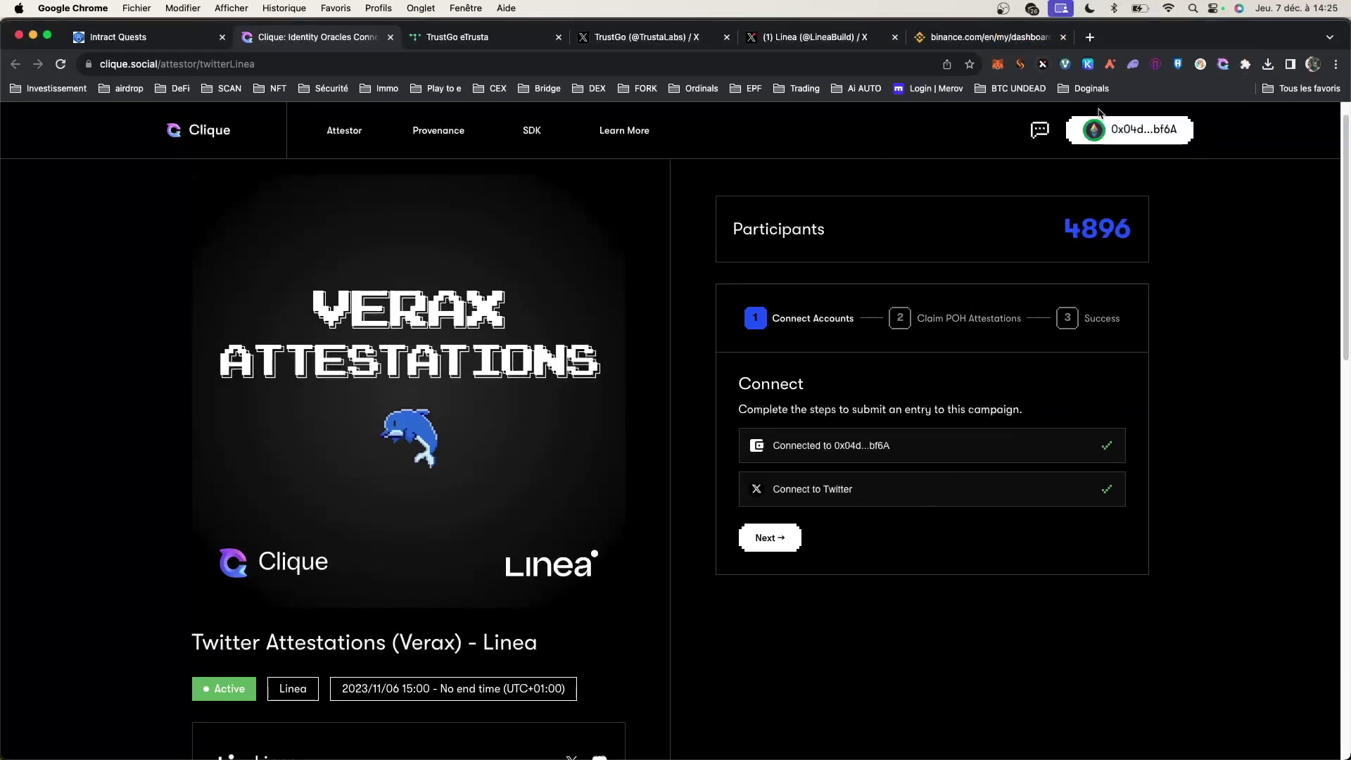
{"action": "left_click", "coordinate": [1223, 64]}
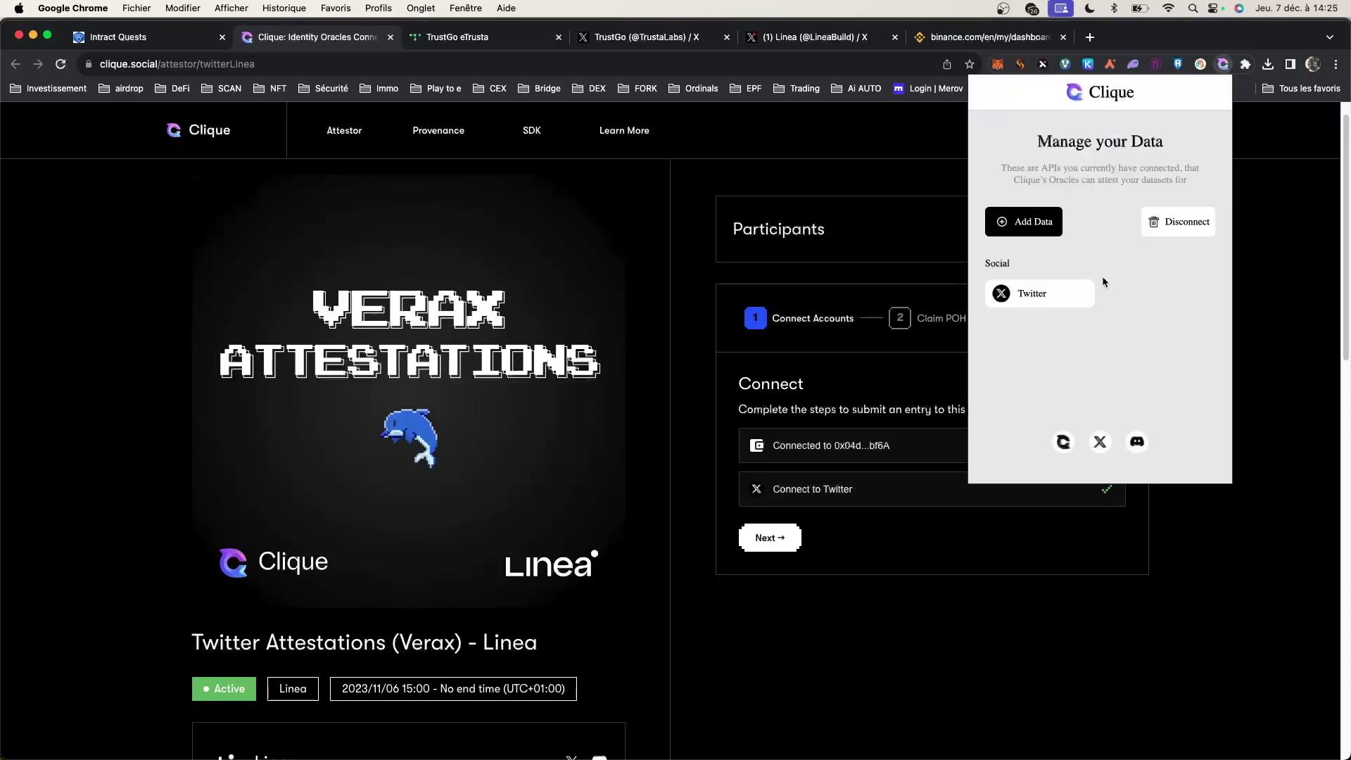
{"action": "left_click", "coordinate": [776, 546]}
{"action": "scroll", "coordinate": [776, 548], "scroll_direction": "down", "scroll_amount": 1}
{"action": "left_click", "coordinate": [776, 520]}
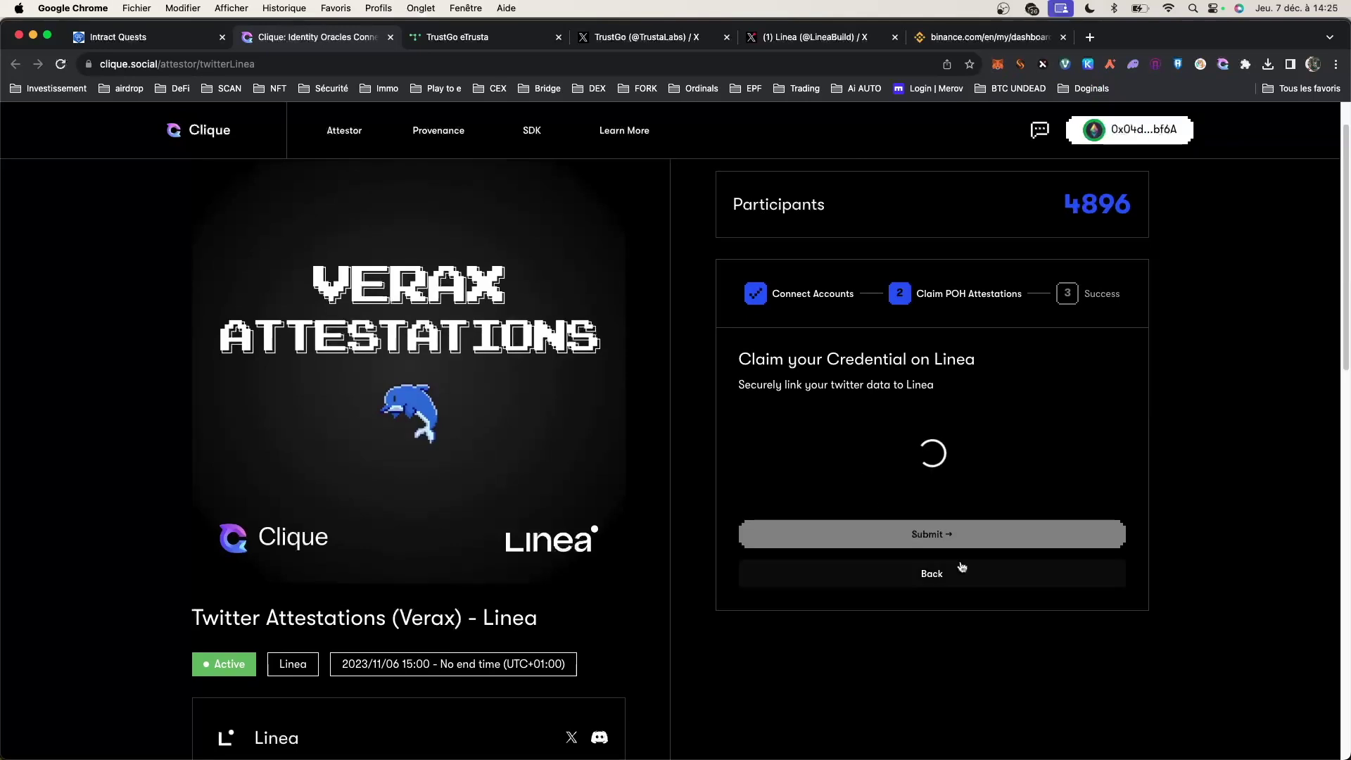
Submit the Clique Twitter attestation with its 0.001 ETH fee through MetaMask and close the Binance page
{"action": "scroll", "coordinate": [856, 608], "scroll_direction": "down", "scroll_amount": 2}
{"action": "scroll", "coordinate": [904, 575], "scroll_direction": "down", "scroll_amount": 1}
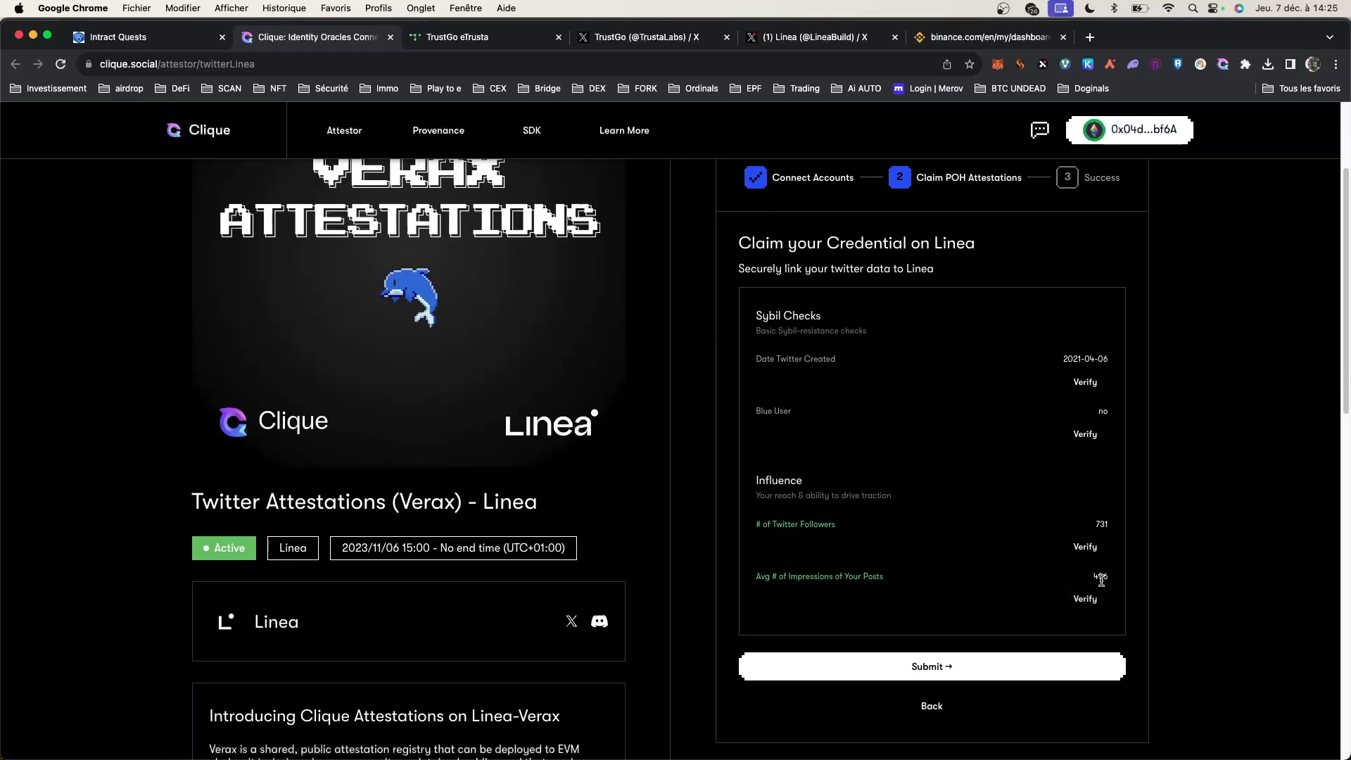
{"action": "left_click", "coordinate": [983, 670]}
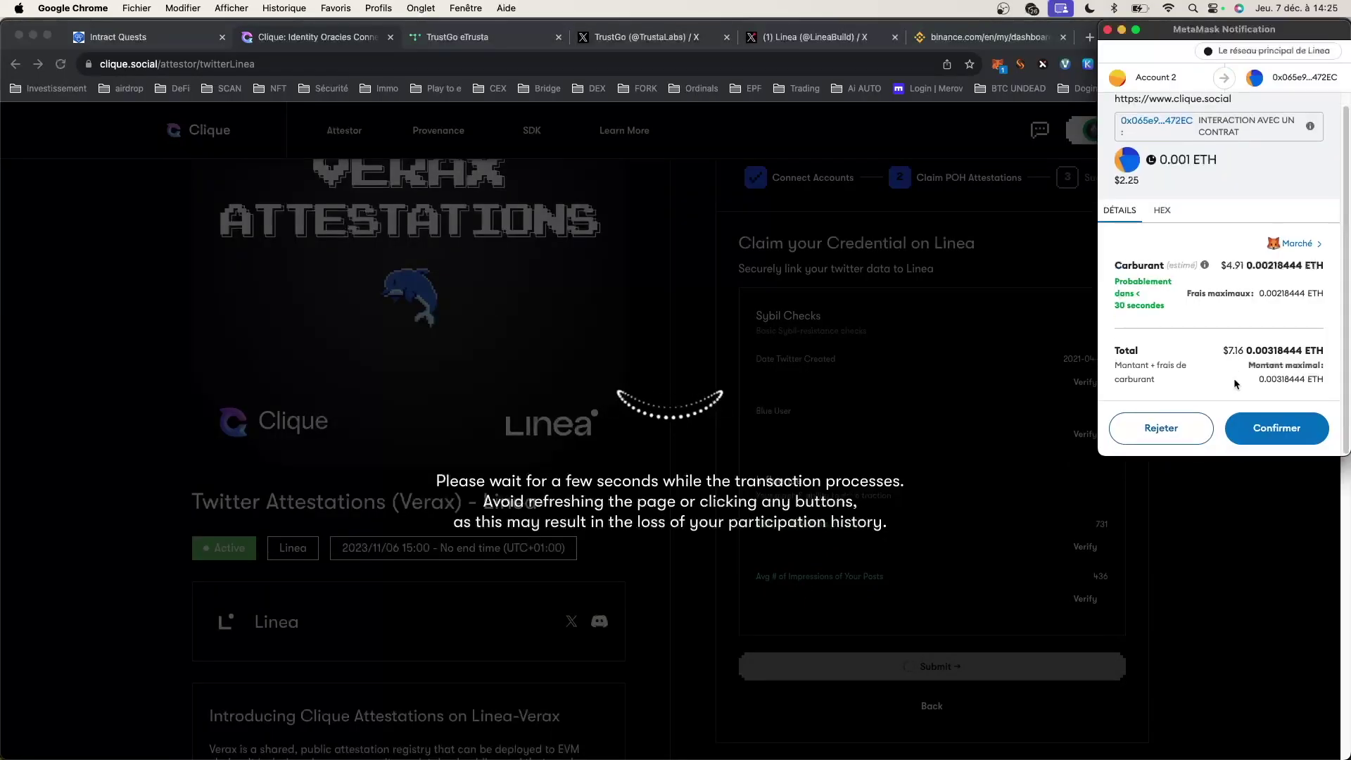
{"action": "left_click", "coordinate": [1244, 439]}
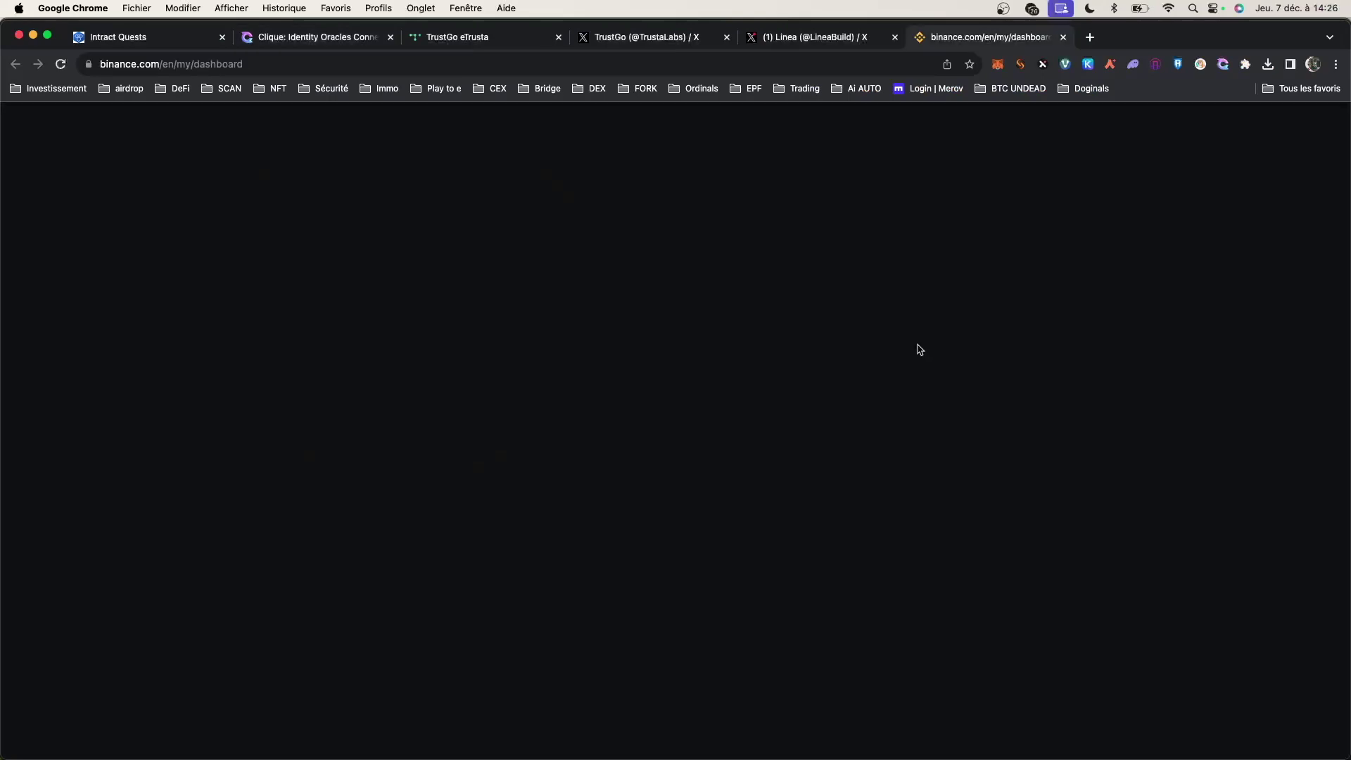
{"action": "key", "text": "super+w"}
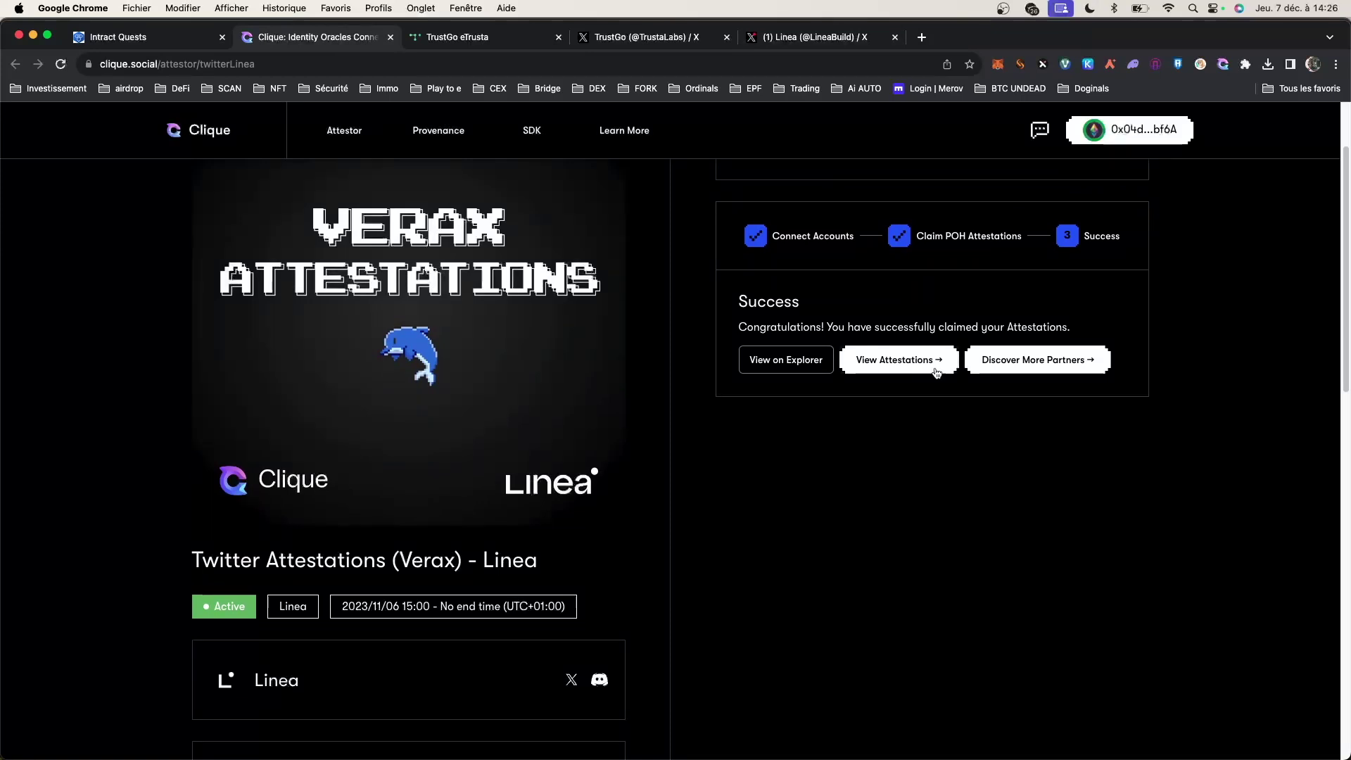
Return to the Intract quest page and start the Verax verification
{"action": "key", "text": "ctrl+shift+Tab"}
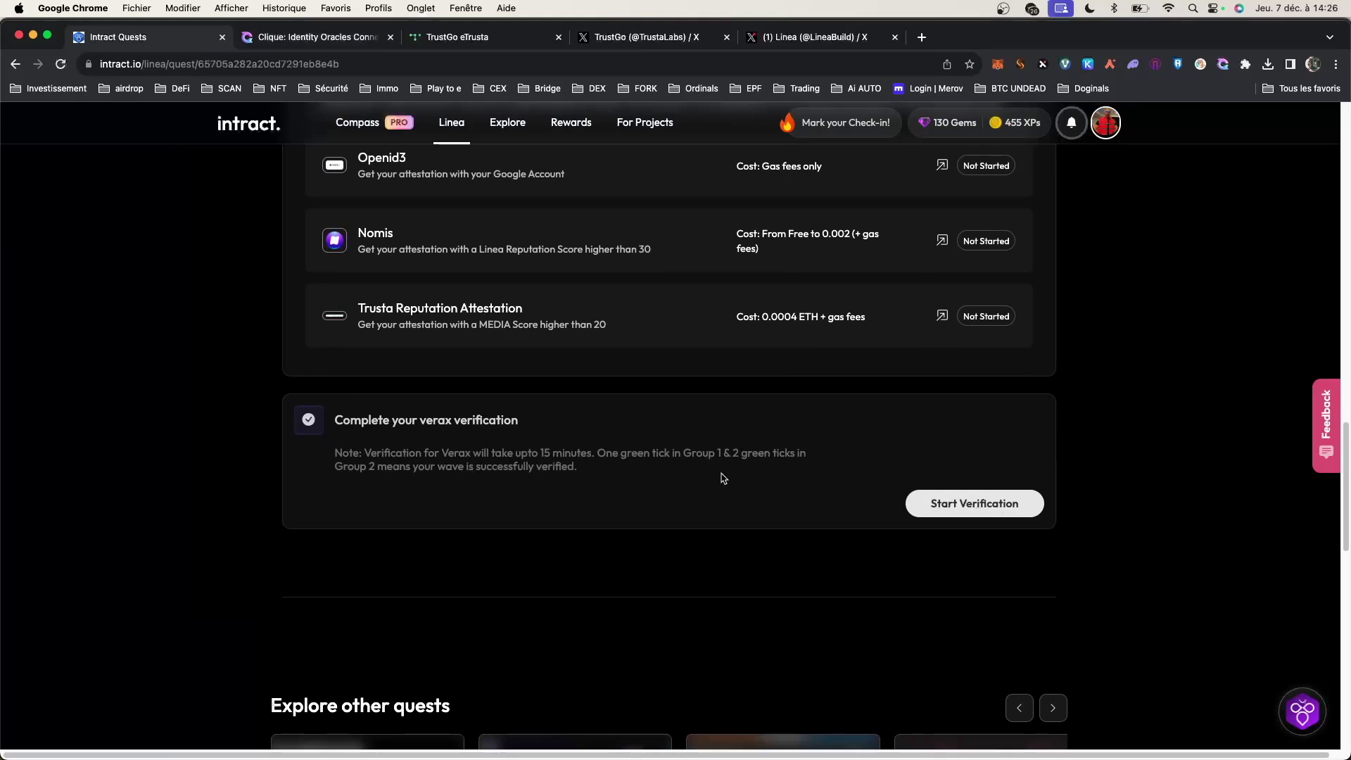
{"action": "scroll", "coordinate": [888, 518], "scroll_direction": "up", "scroll_amount": 2}
{"action": "scroll", "coordinate": [886, 518], "scroll_direction": "up", "scroll_amount": 10}
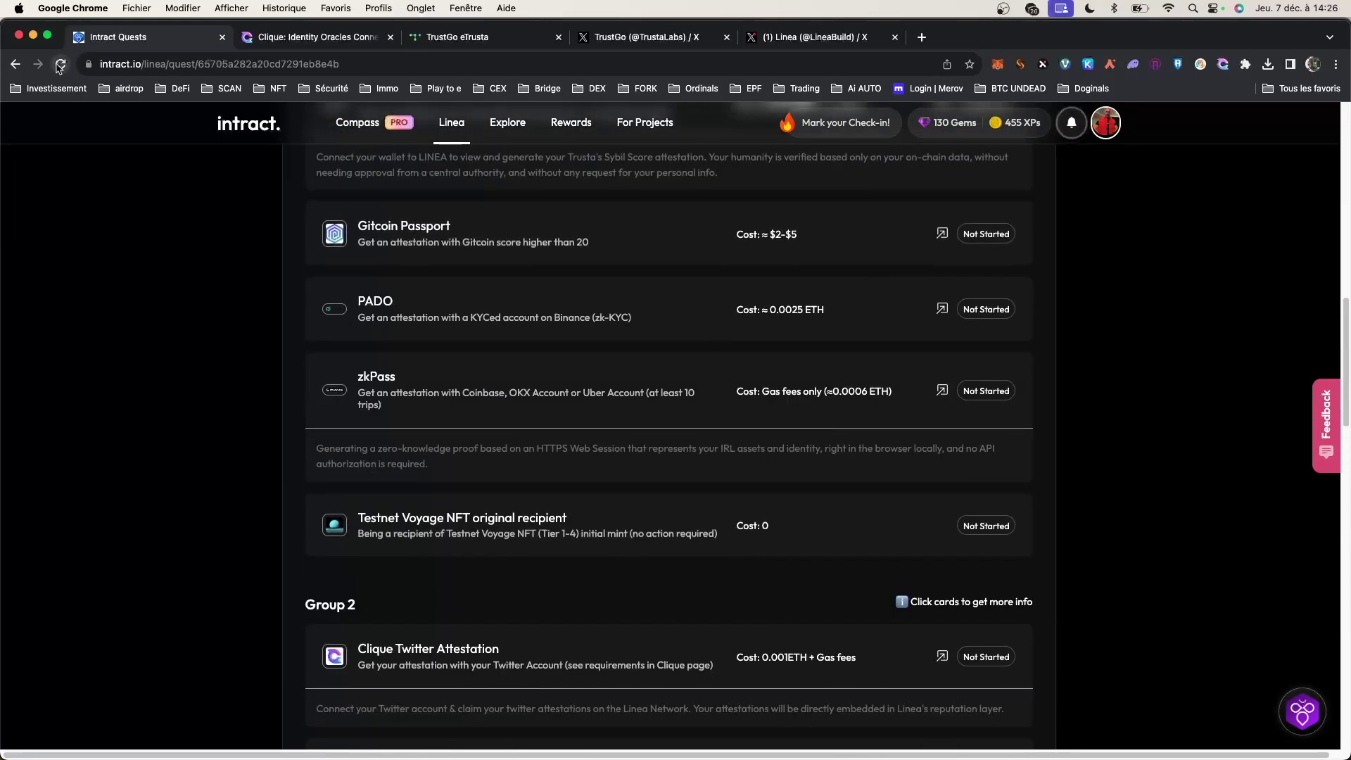
{"action": "scroll", "coordinate": [492, 316], "scroll_direction": "down", "scroll_amount": 10}
{"action": "left_click", "coordinate": [951, 582]}
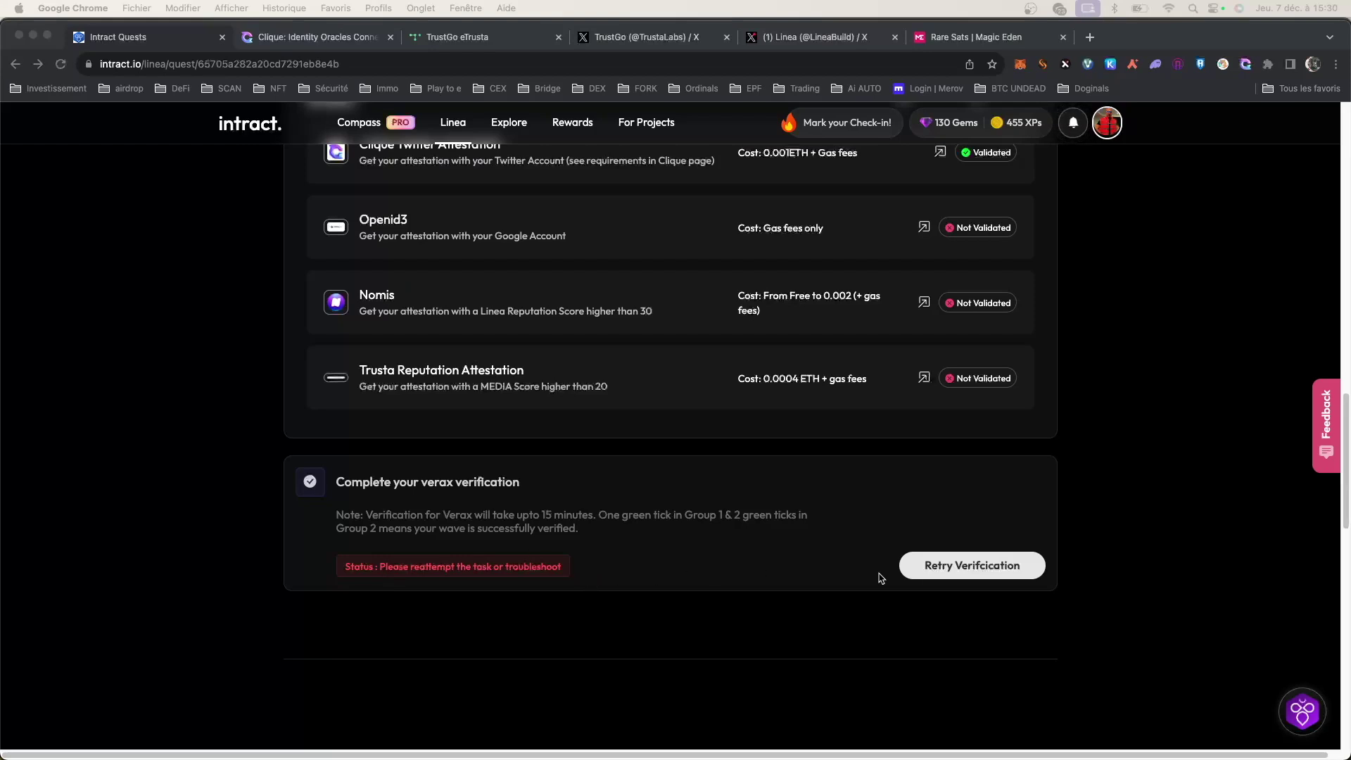
Check the validation status of the Group 1 and Group 2 attestations and retry the Verax verification
{"action": "scroll", "coordinate": [510, 552], "scroll_direction": "up", "scroll_amount": 1}
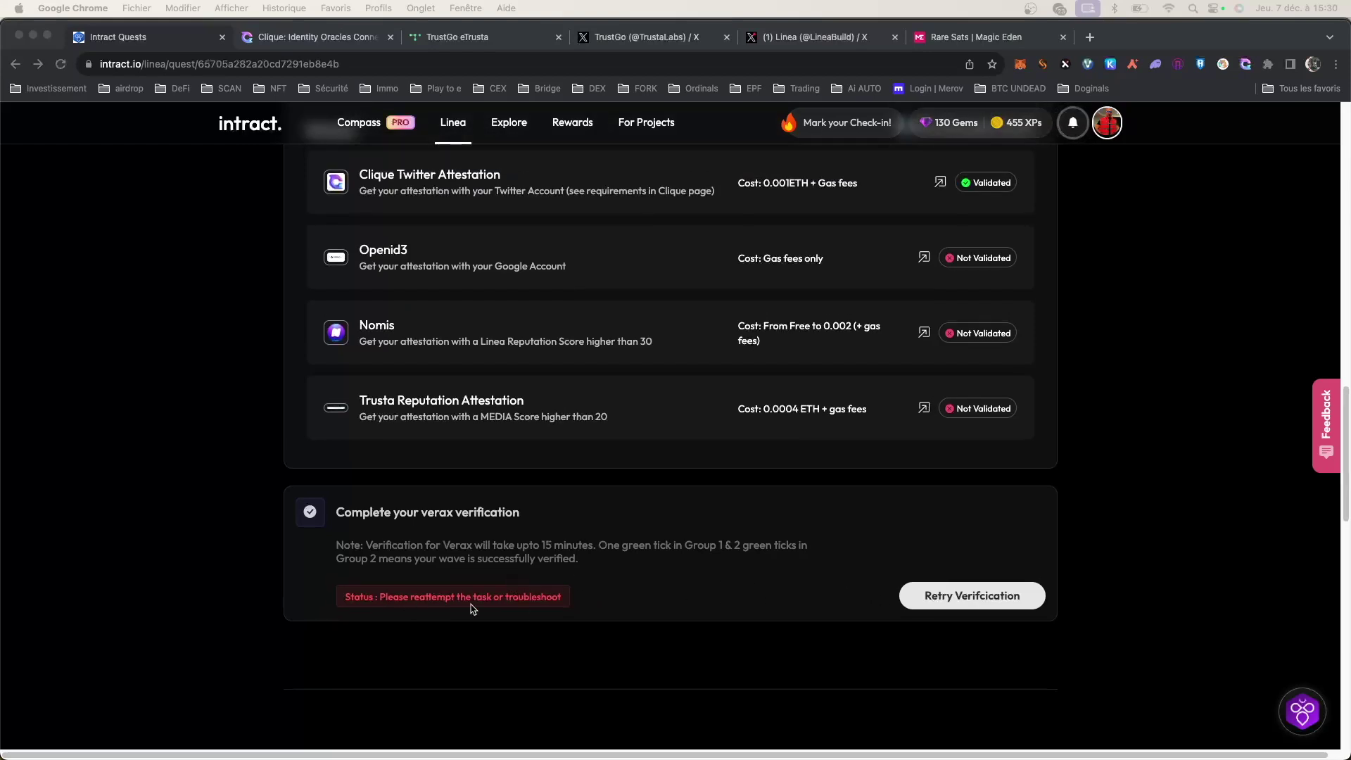
{"action": "scroll", "coordinate": [287, 436], "scroll_direction": "up", "scroll_amount": 5}
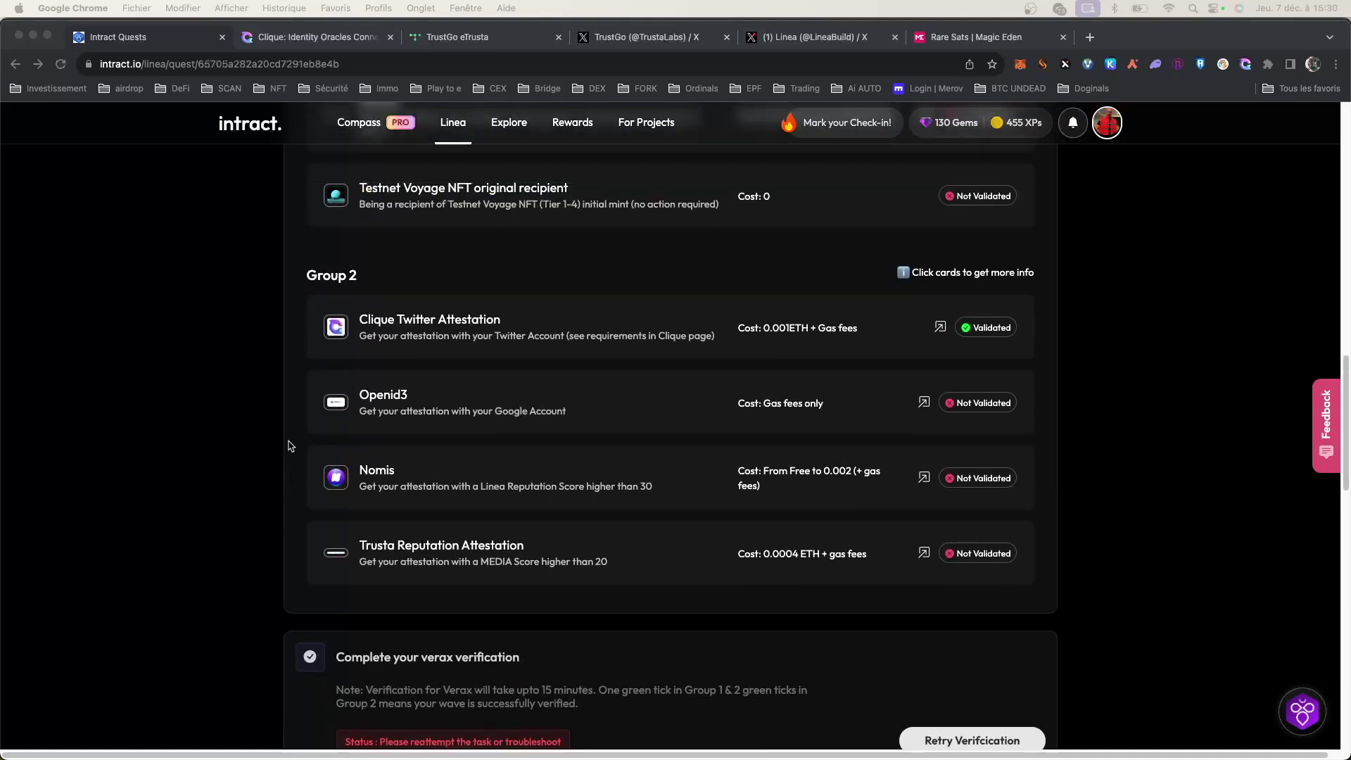
{"action": "scroll", "coordinate": [295, 441], "scroll_direction": "up", "scroll_amount": 3}
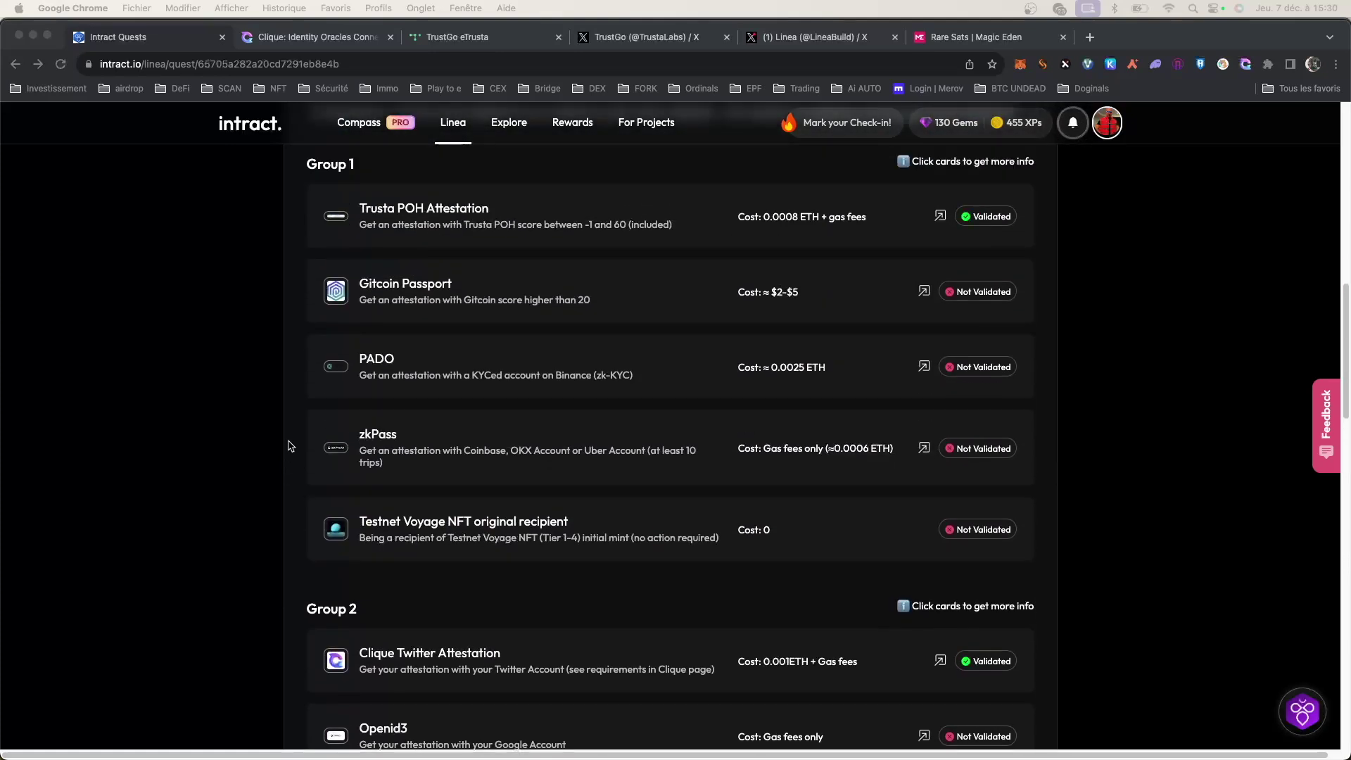
{"action": "scroll", "coordinate": [711, 533], "scroll_direction": "down", "scroll_amount": 10}
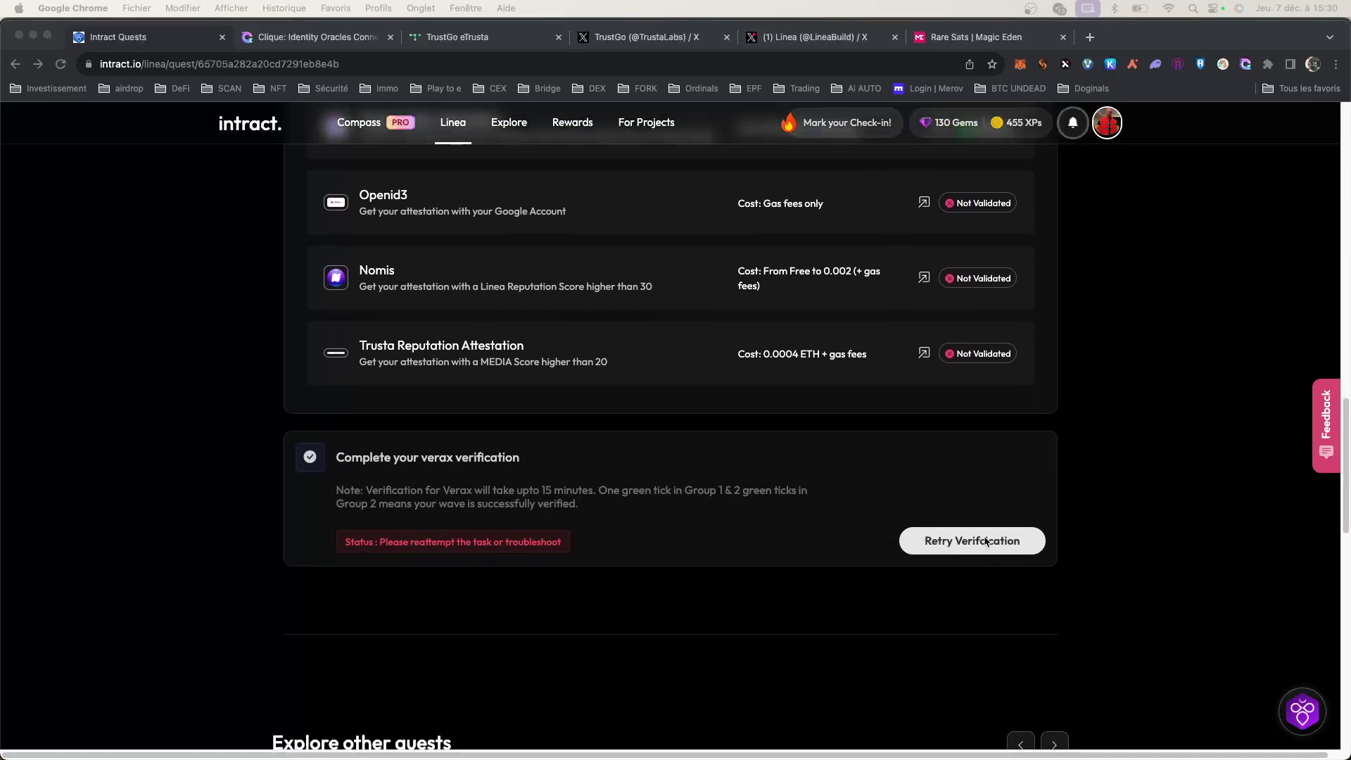
{"action": "left_click", "coordinate": [992, 555]}
{"action": "left_click", "coordinate": [958, 547]}
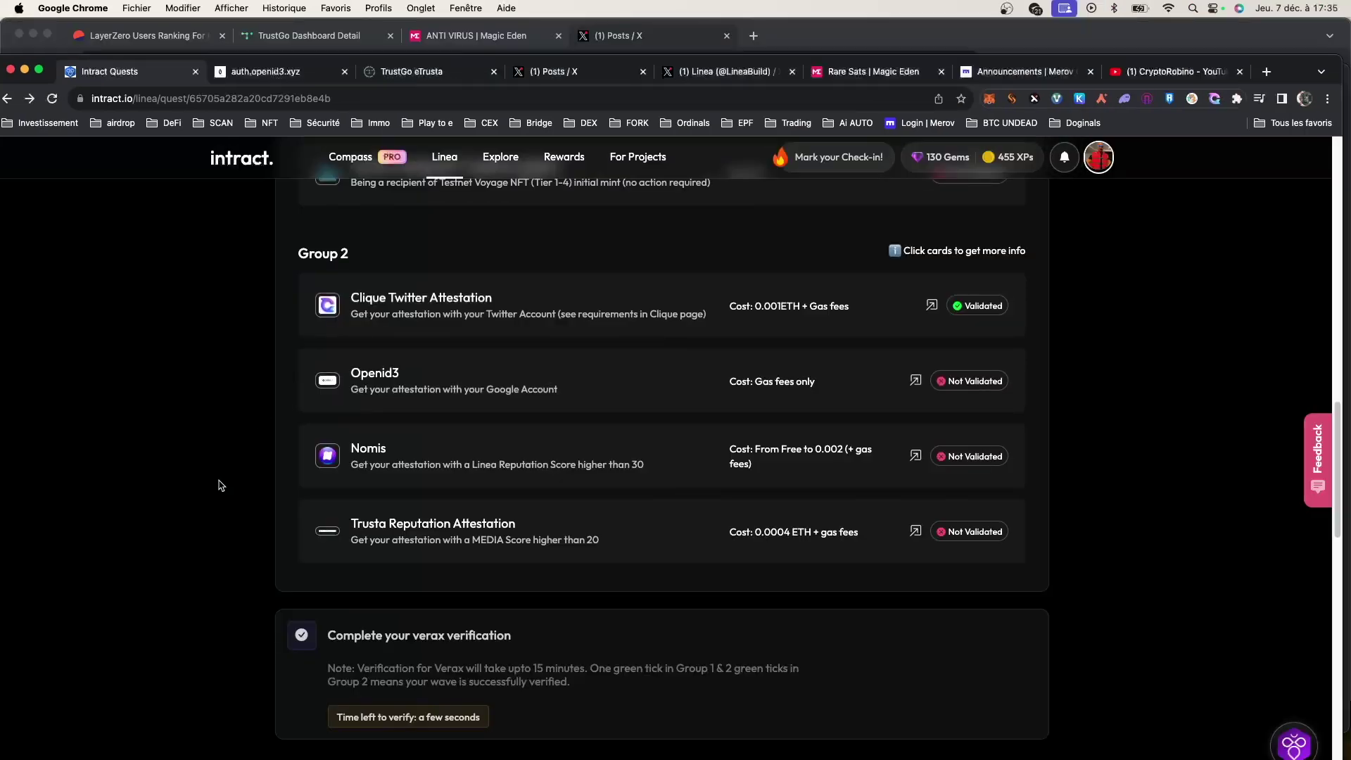
Switch from the Group 2 list to the Openid3 Authentication page and submit the generated proof
{"action": "scroll", "coordinate": [223, 489], "scroll_direction": "down", "scroll_amount": 1}
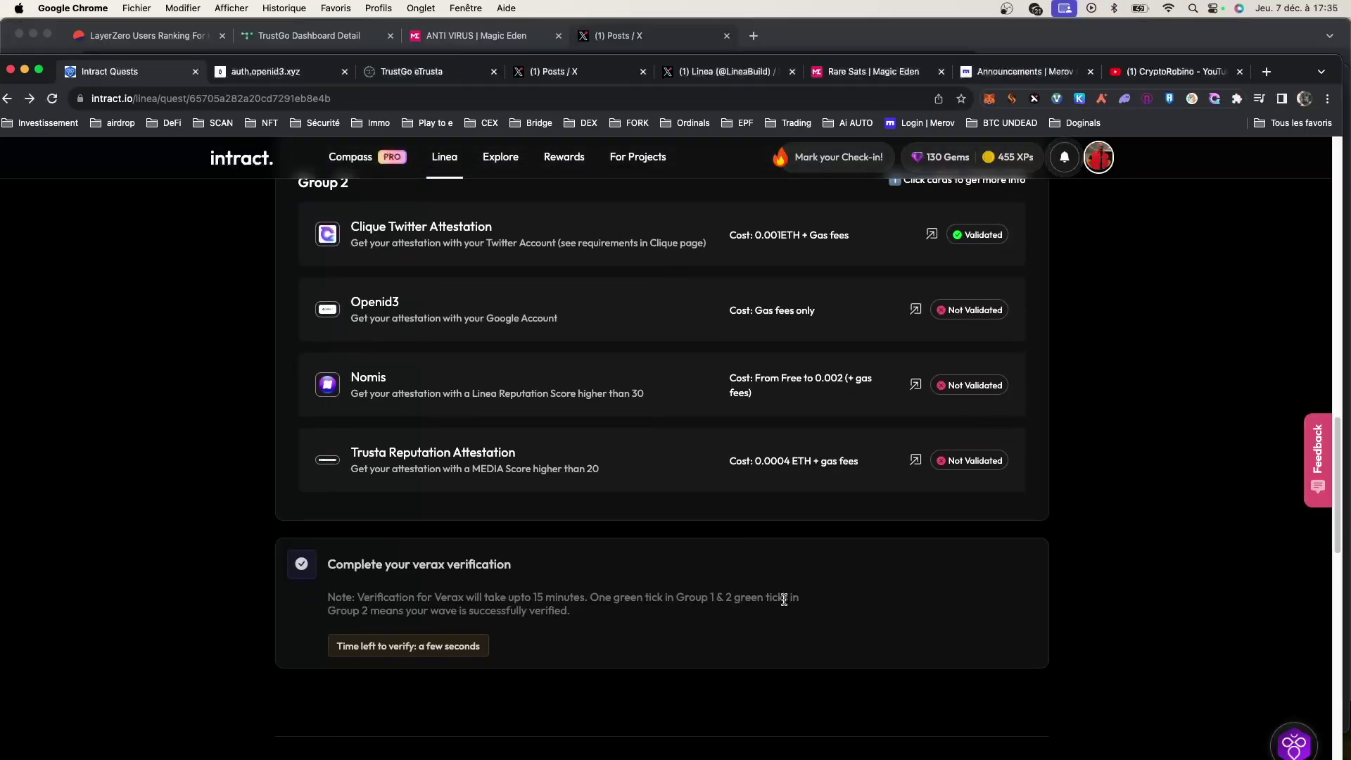
{"action": "scroll", "coordinate": [746, 605], "scroll_direction": "up", "scroll_amount": 3}
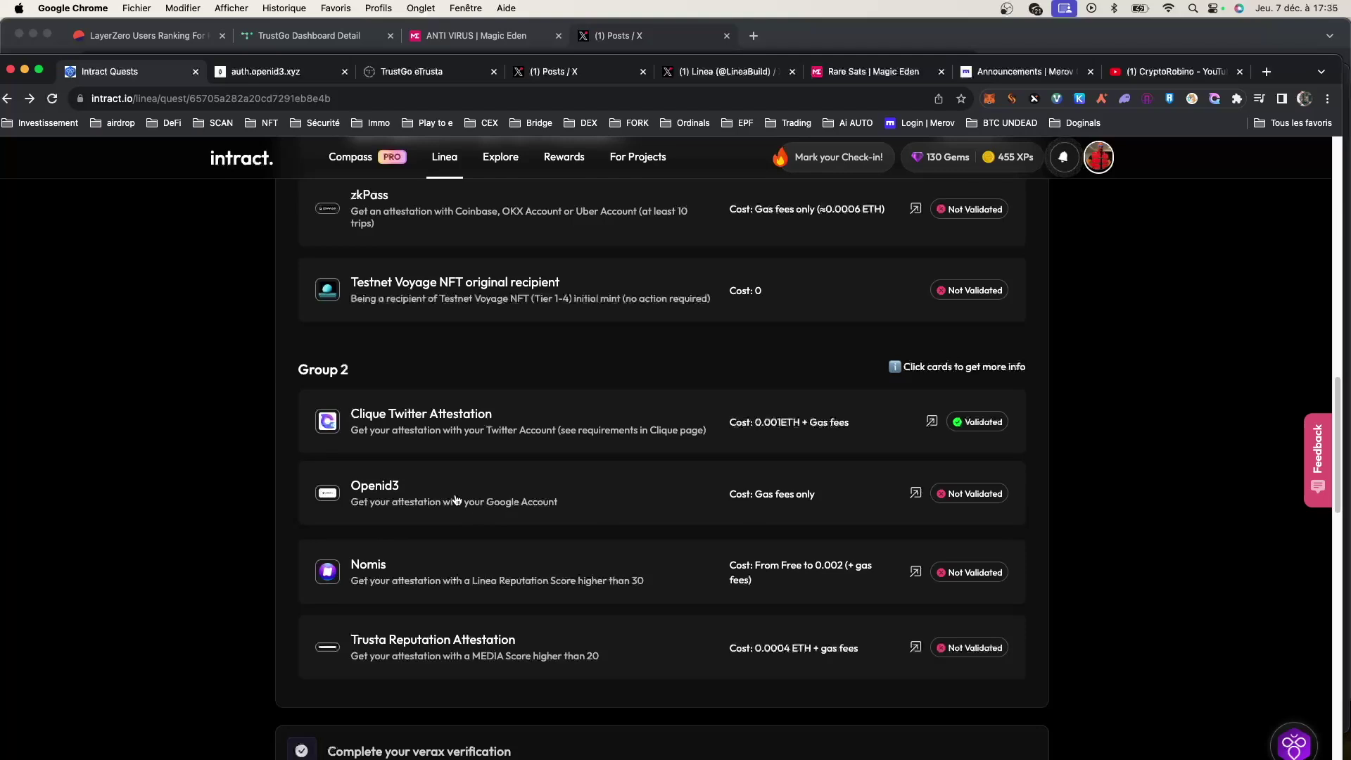
{"action": "left_click", "coordinate": [268, 74]}
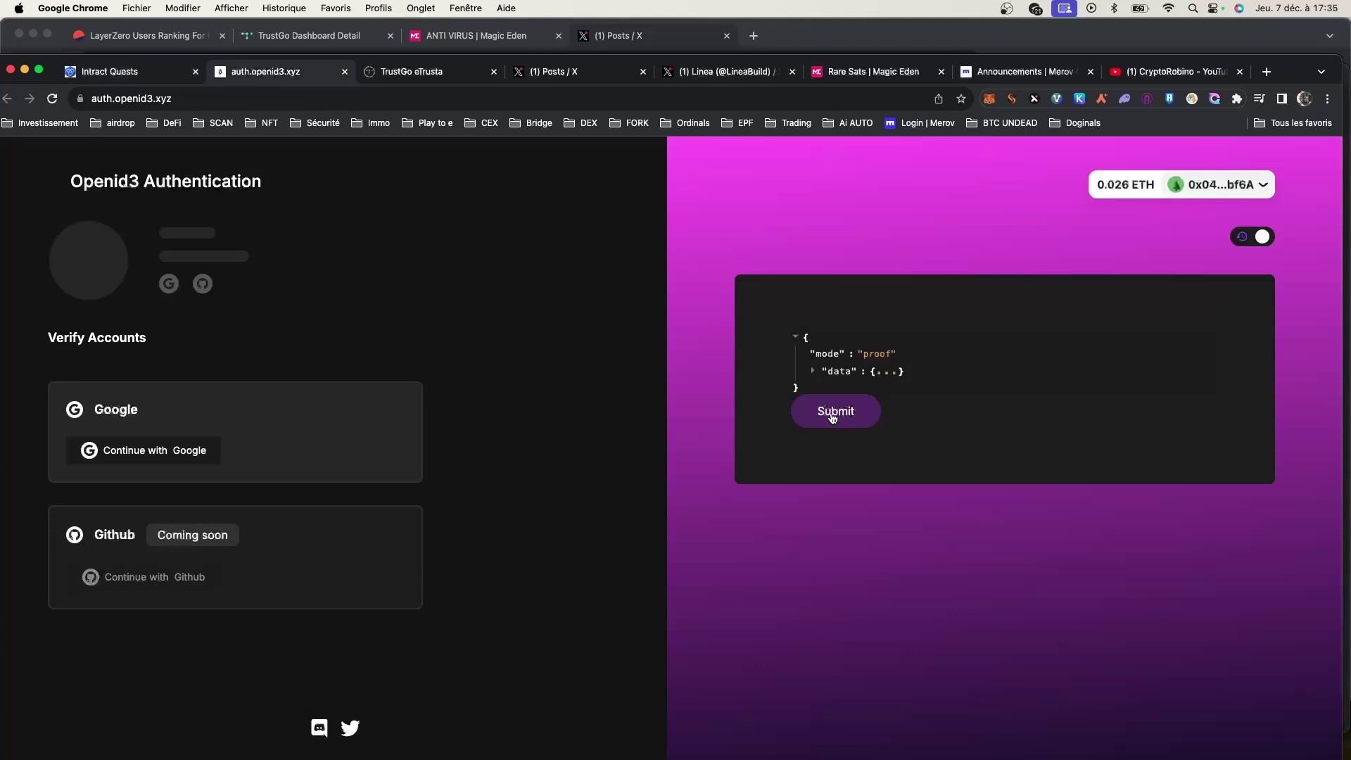
{"action": "left_click", "coordinate": [867, 420]}
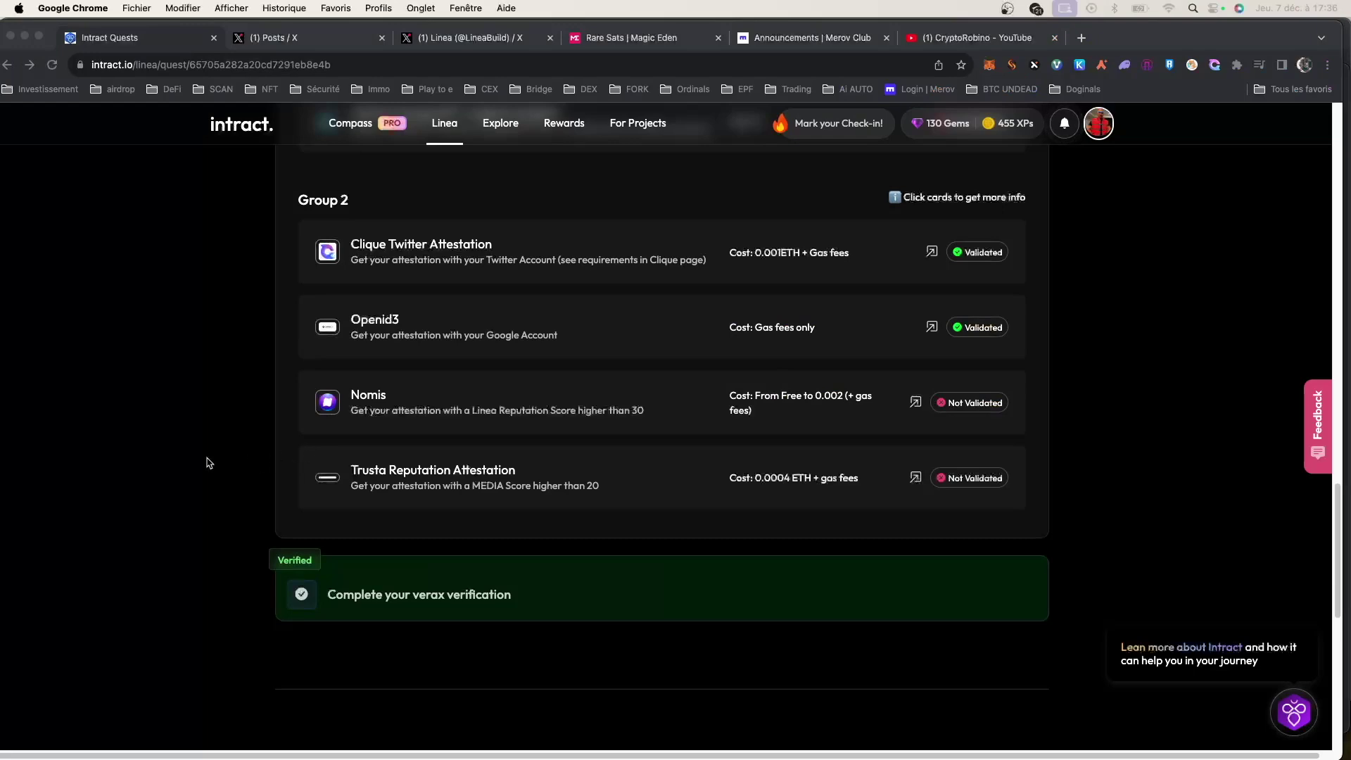
Review the attestation and Verax verification statuses on the quest page and the wave cards on the Linea Voyage page
{"action": "left_click", "coordinate": [687, 532]}
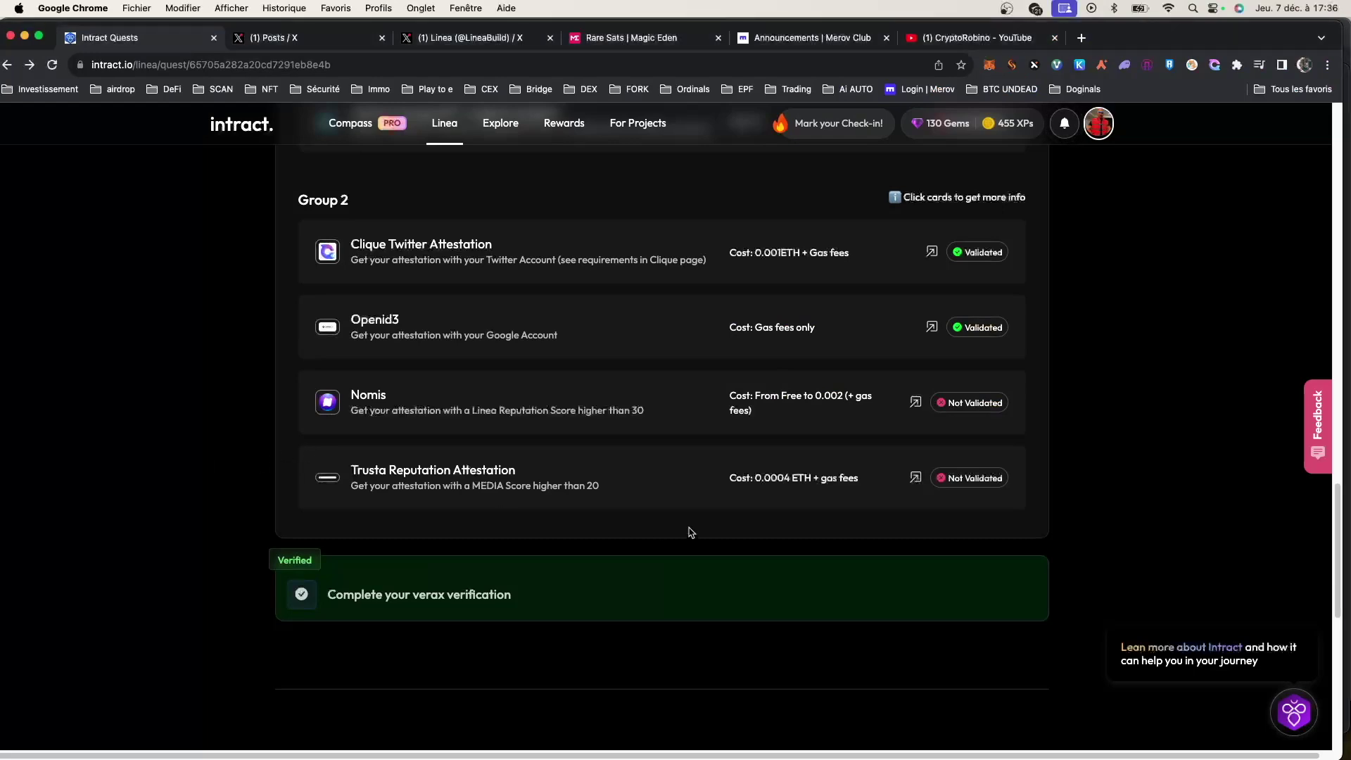
{"action": "scroll", "coordinate": [896, 383], "scroll_direction": "up", "scroll_amount": 8}
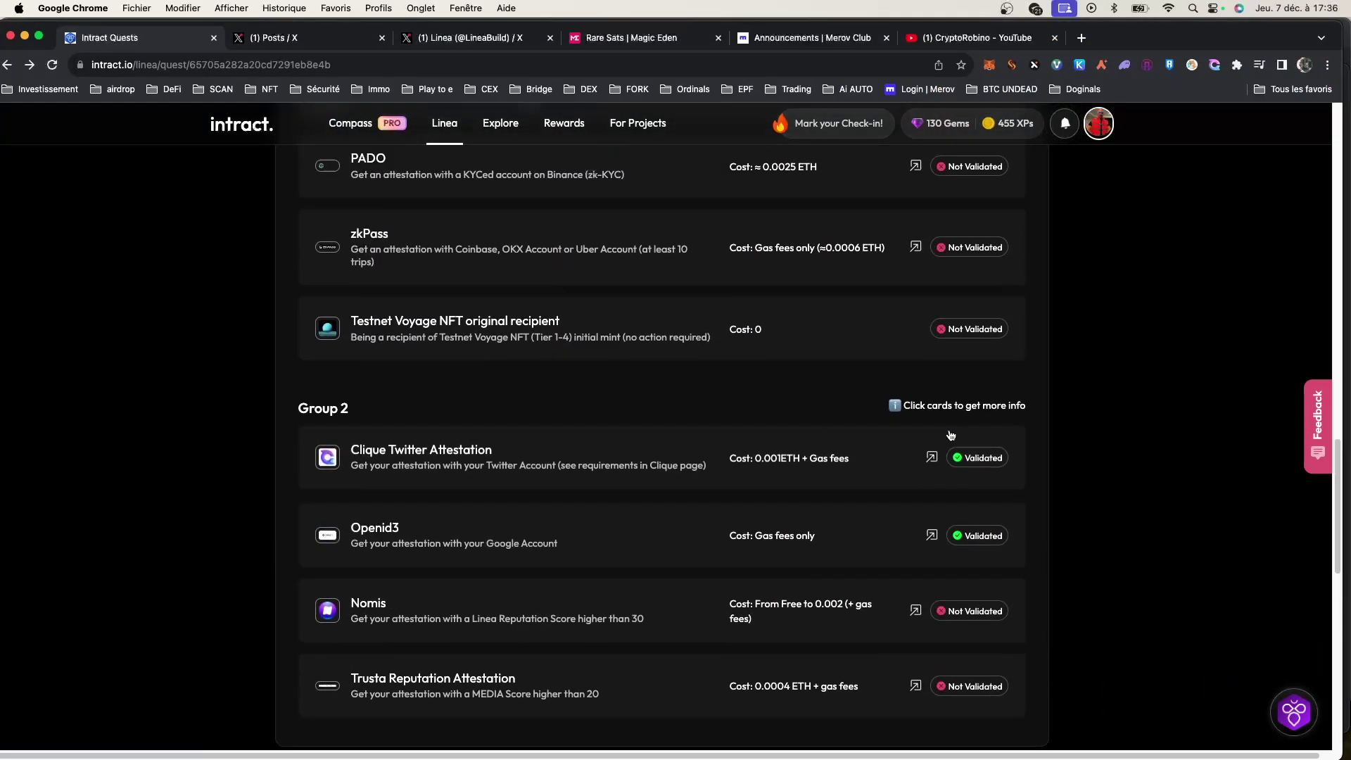
{"action": "scroll", "coordinate": [819, 467], "scroll_direction": "down", "scroll_amount": 15}
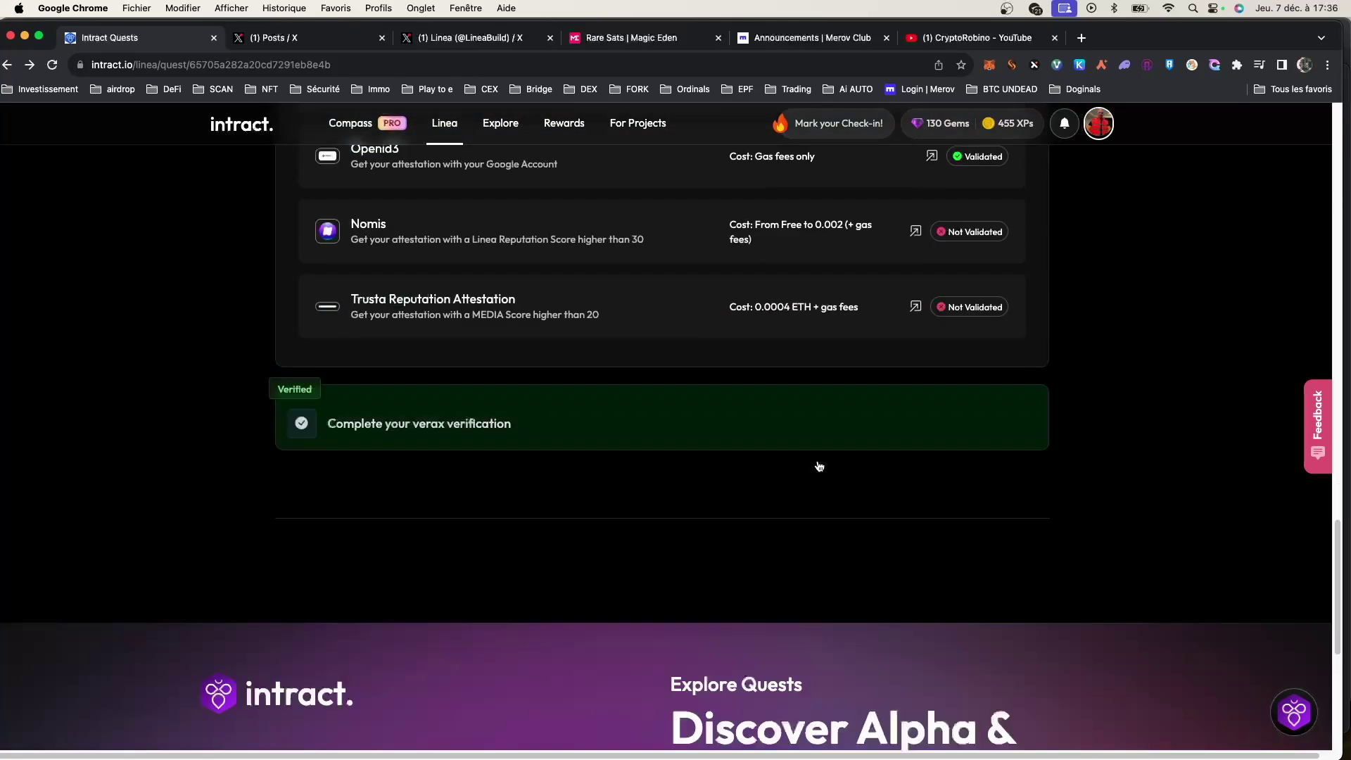
{"action": "scroll", "coordinate": [819, 466], "scroll_direction": "up", "scroll_amount": 5}
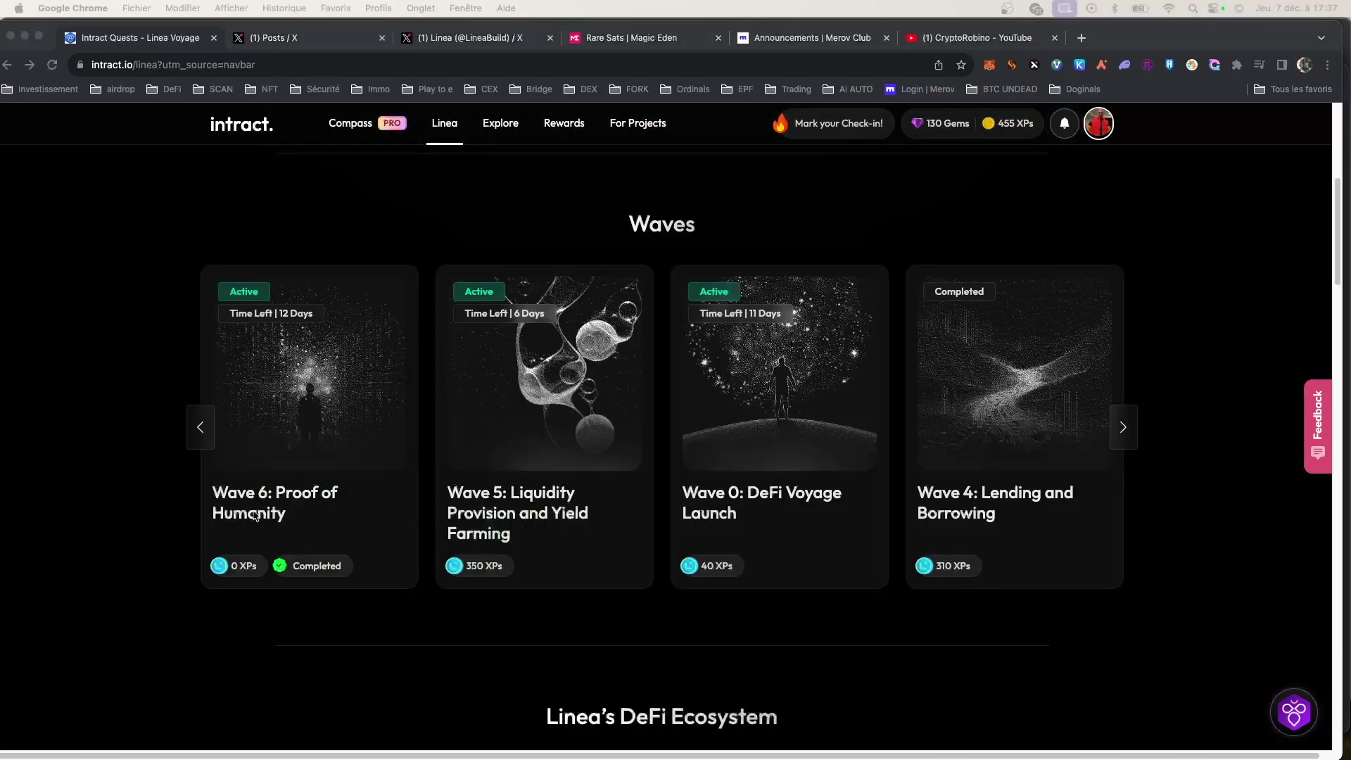
{"action": "scroll", "coordinate": [183, 503], "scroll_direction": "up", "scroll_amount": 1}
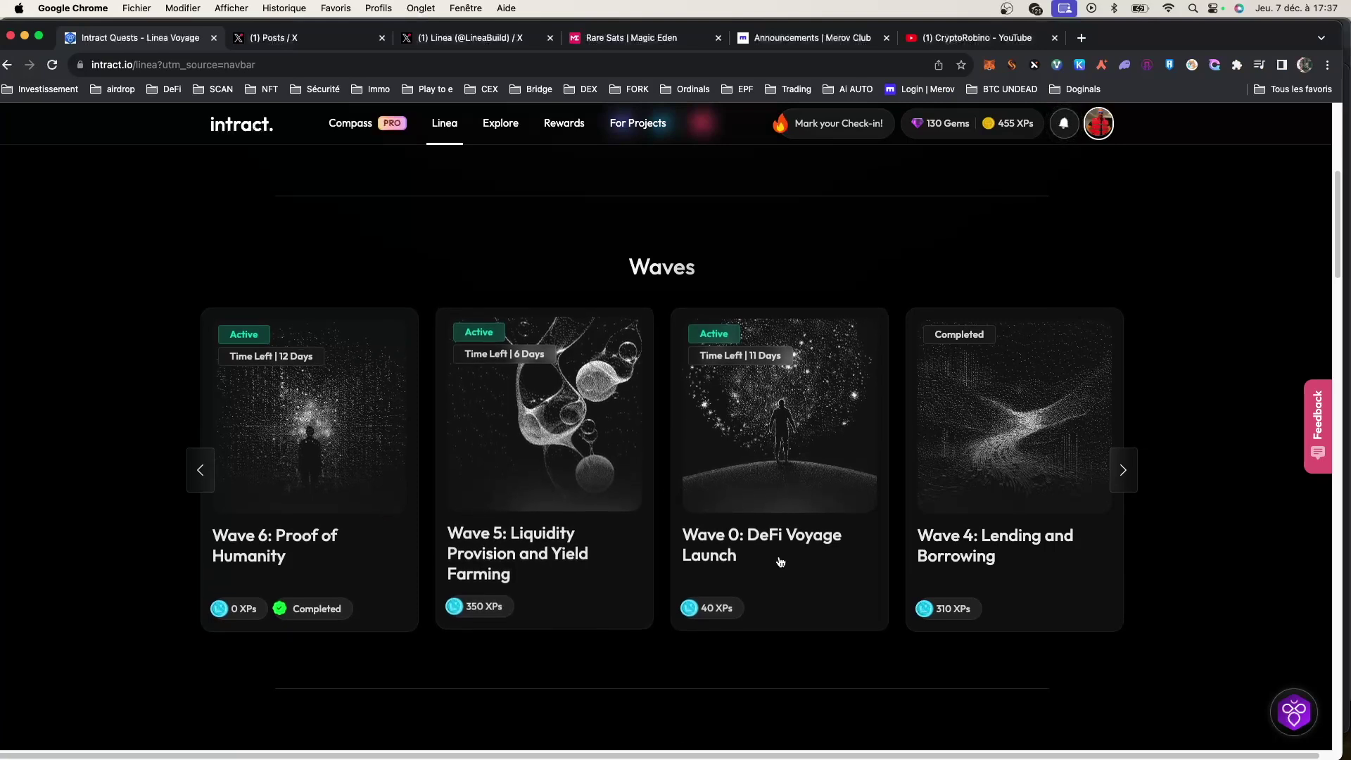
{"action": "scroll", "coordinate": [779, 561], "scroll_direction": "up", "scroll_amount": 1}
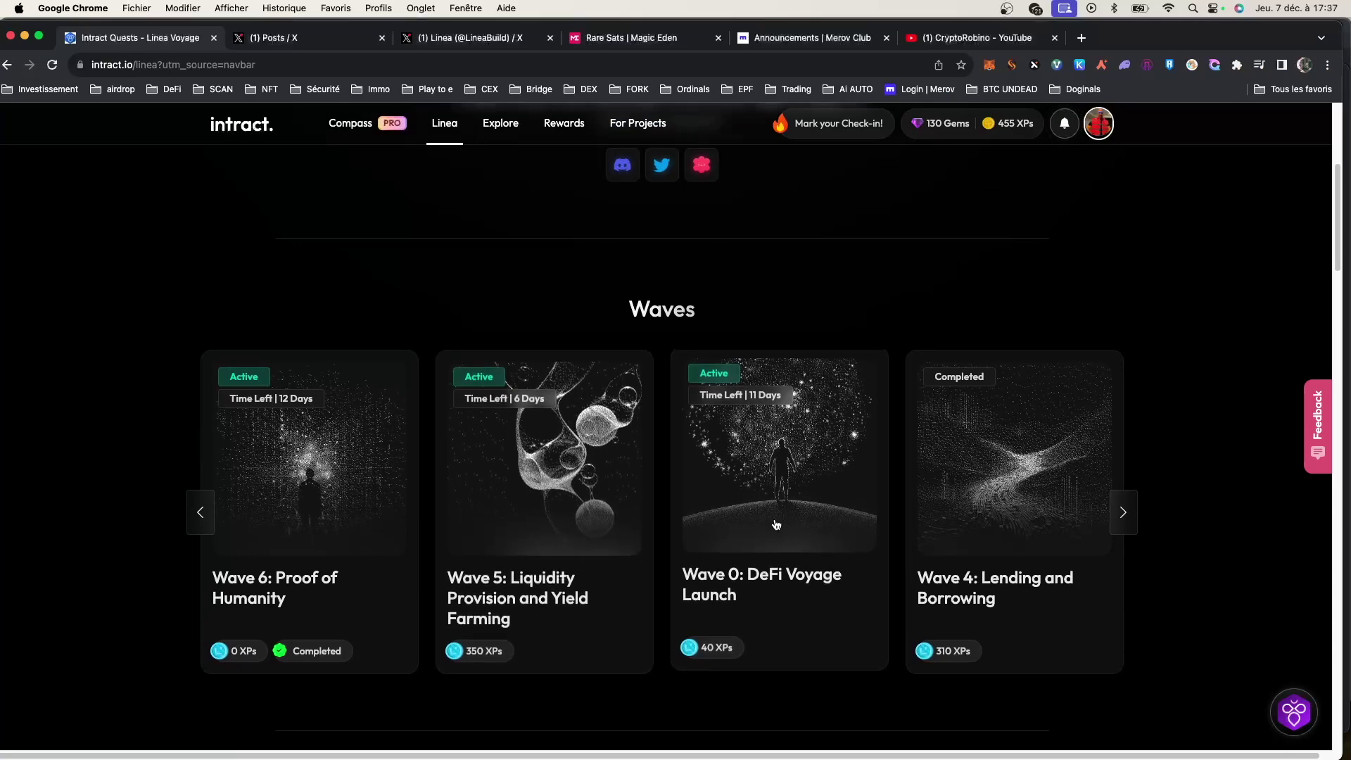
Open Wave 0: DeFi Voyage Launch and complete its Getting Started lessons from The Linea Voyage: DeFi through DeFi Assets
{"action": "left_click", "coordinate": [1118, 511]}
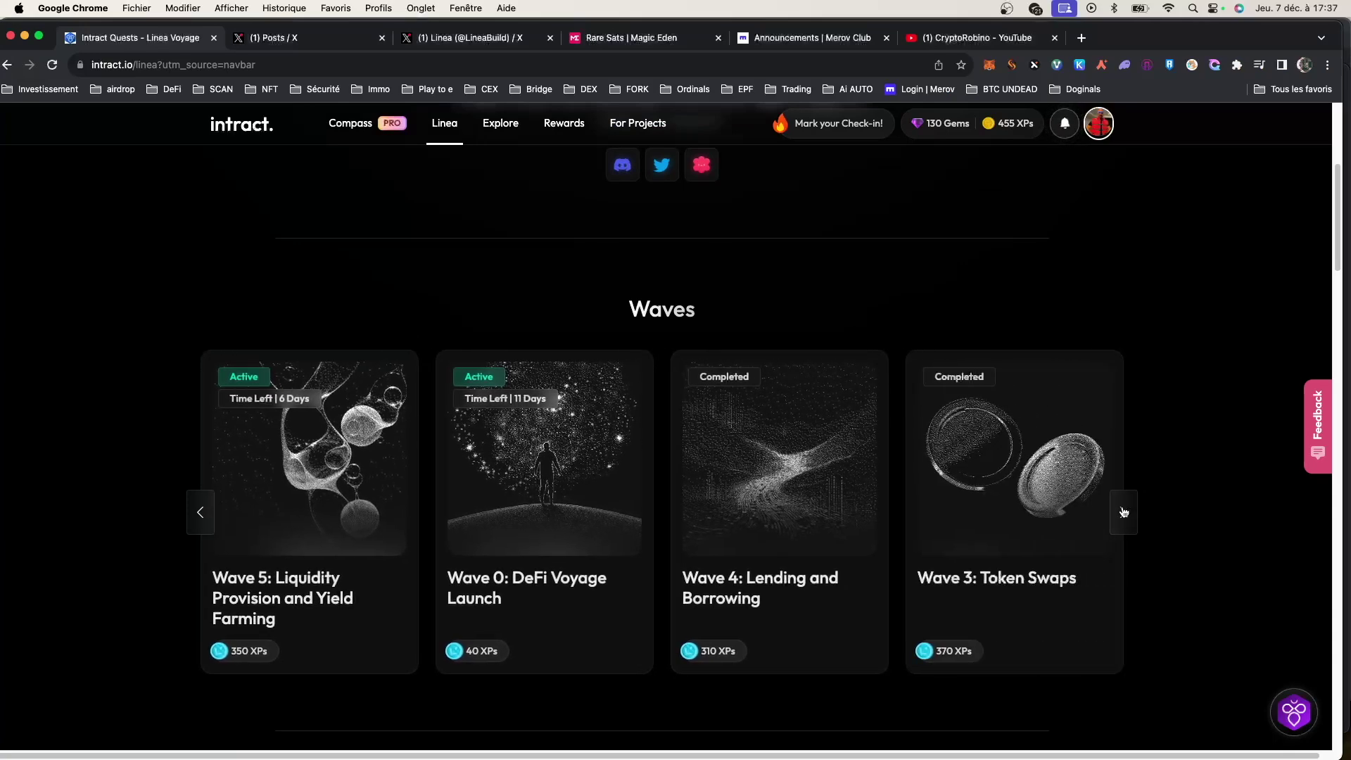
{"action": "left_click", "coordinate": [200, 511]}
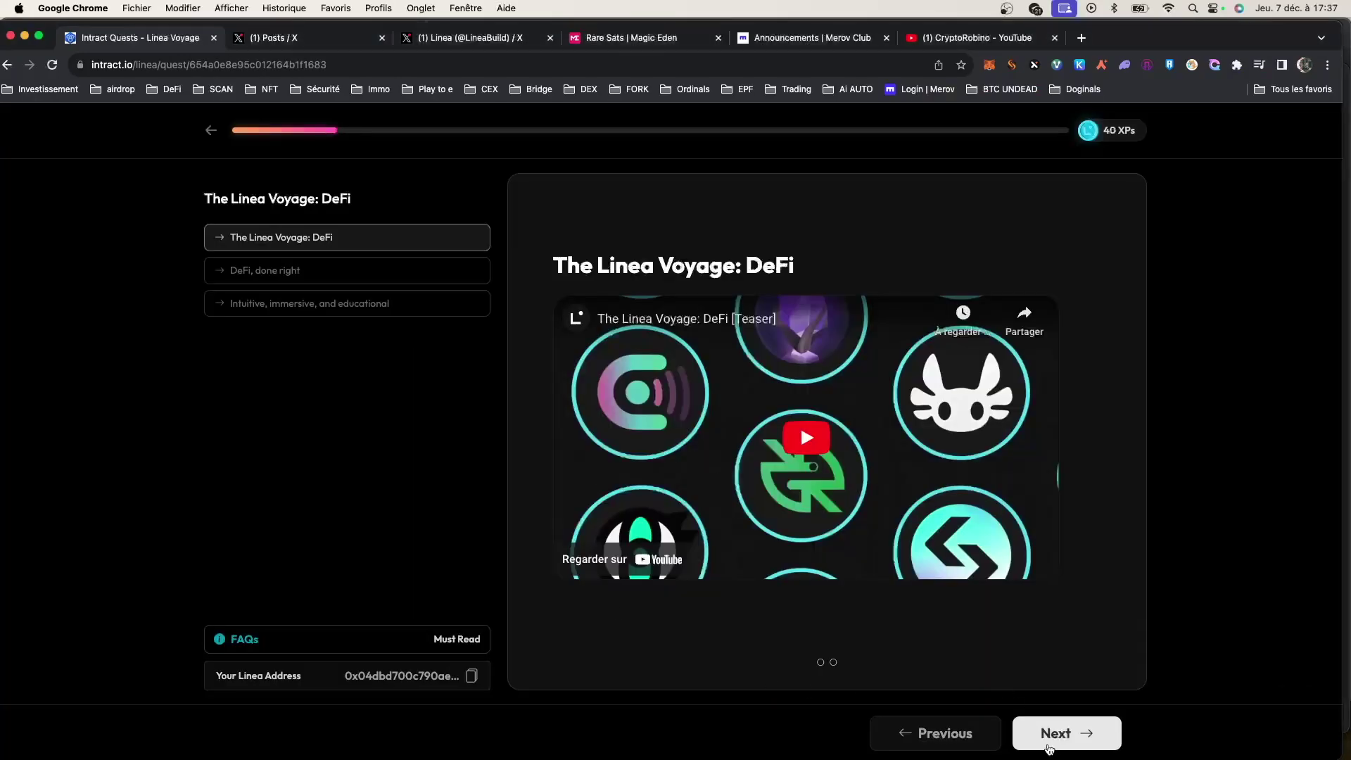
{"action": "left_click", "coordinate": [1051, 748]}
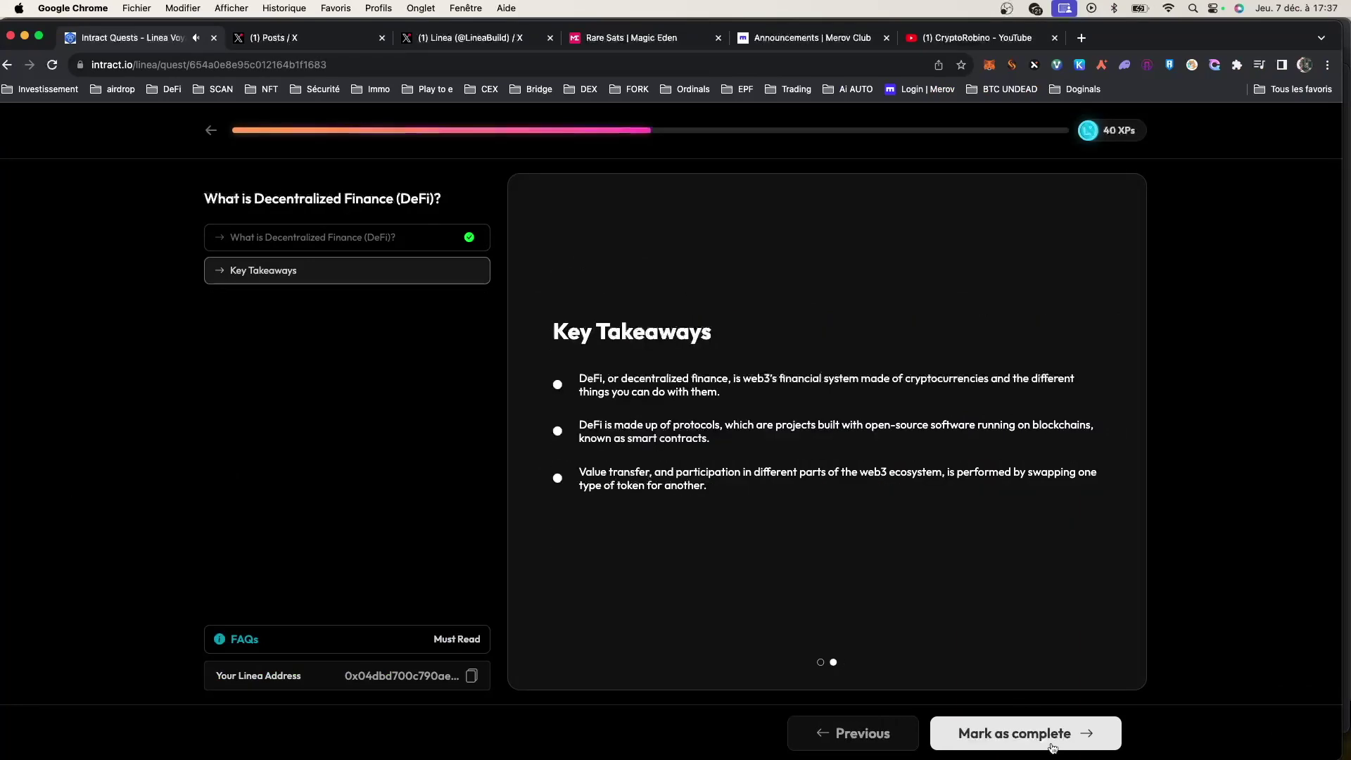
{"action": "left_click", "coordinate": [1053, 748]}
{"action": "left_click", "coordinate": [1053, 748]}
{"action": "left_click", "coordinate": [1053, 747]}
{"action": "left_click", "coordinate": [1052, 748]}
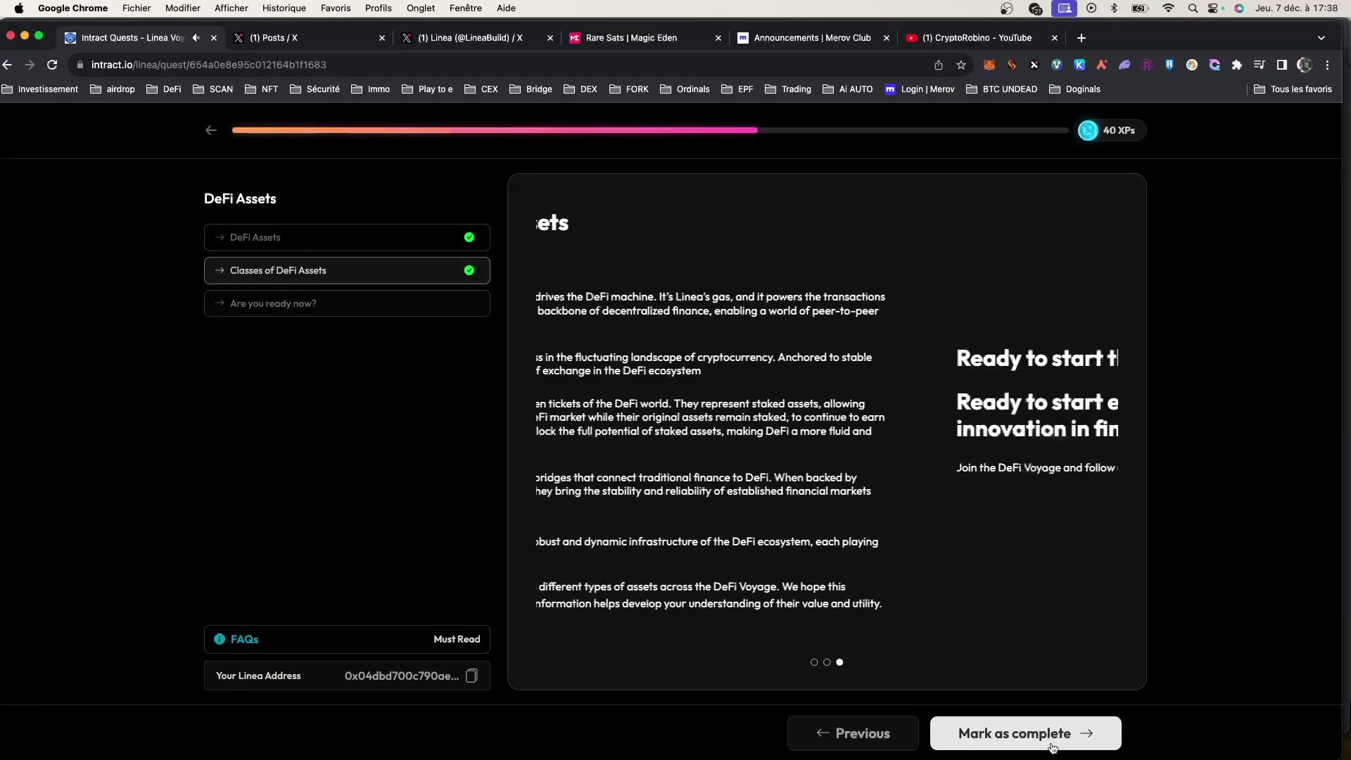
{"action": "left_click", "coordinate": [1052, 747]}
{"action": "left_click", "coordinate": [1052, 748]}
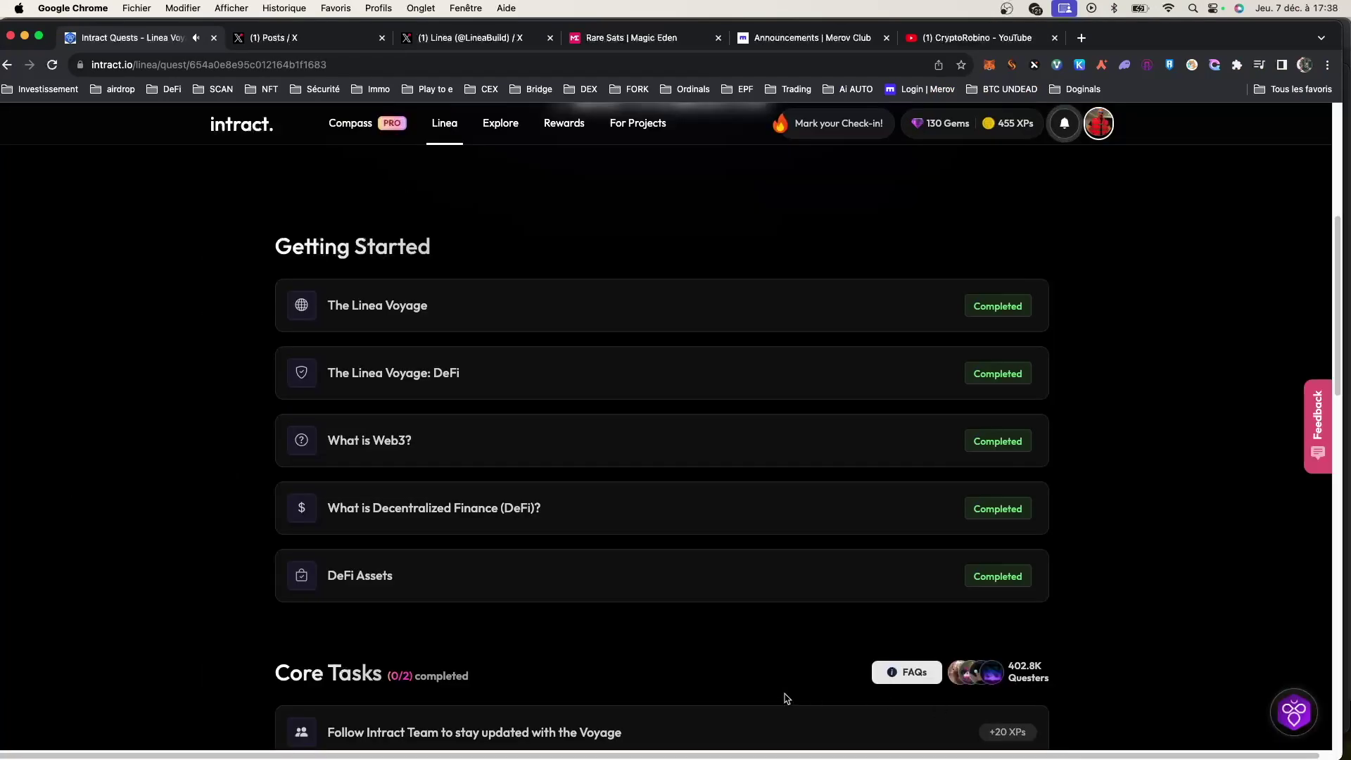
Open the Follow Intract Team core task and complete its Discord join and Twitter follow parts
{"action": "scroll", "coordinate": [786, 698], "scroll_direction": "down", "scroll_amount": 2}
{"action": "scroll", "coordinate": [781, 698], "scroll_direction": "down", "scroll_amount": 1}
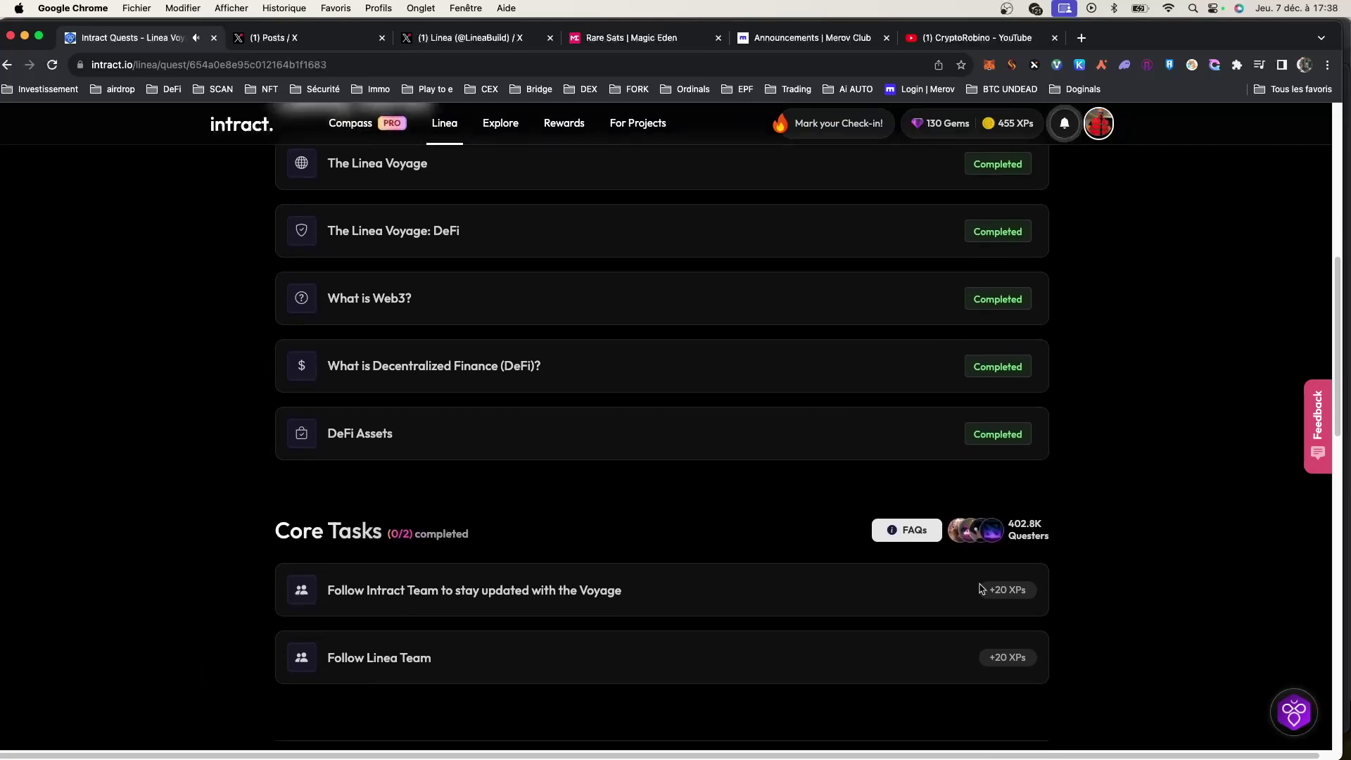
{"action": "left_click", "coordinate": [341, 587]}
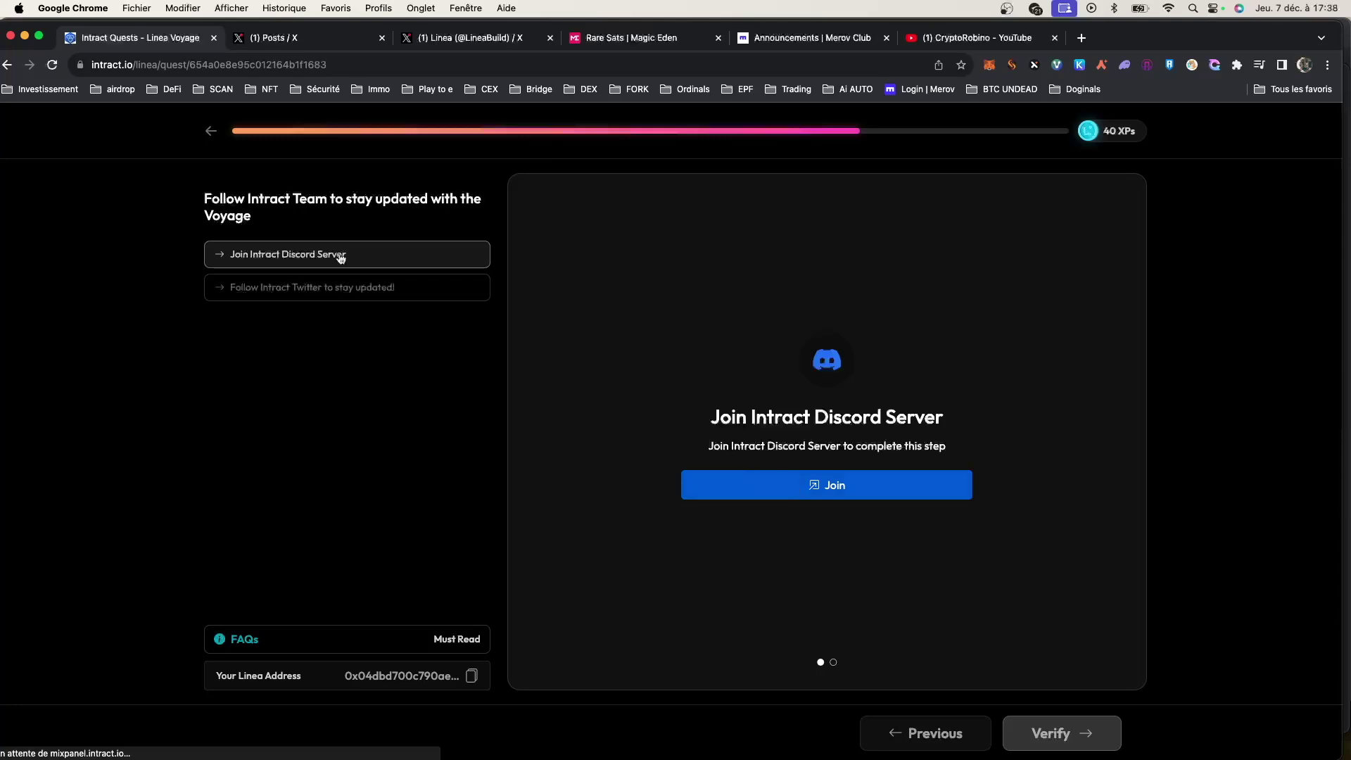
{"action": "left_click", "coordinate": [274, 288]}
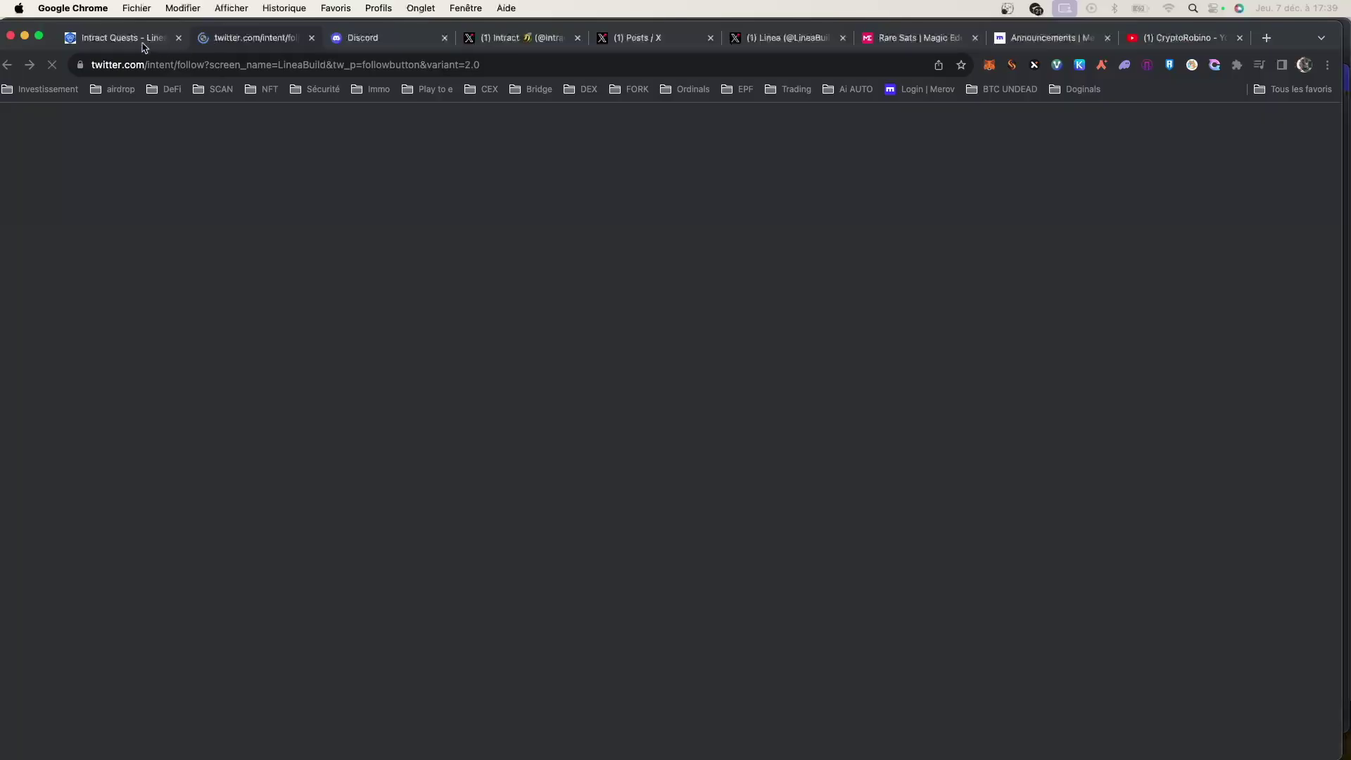
Verify the Linea Twitter follow for the Follow Linea Team task and switch back from Discord to the browser
{"action": "left_click", "coordinate": [144, 43]}
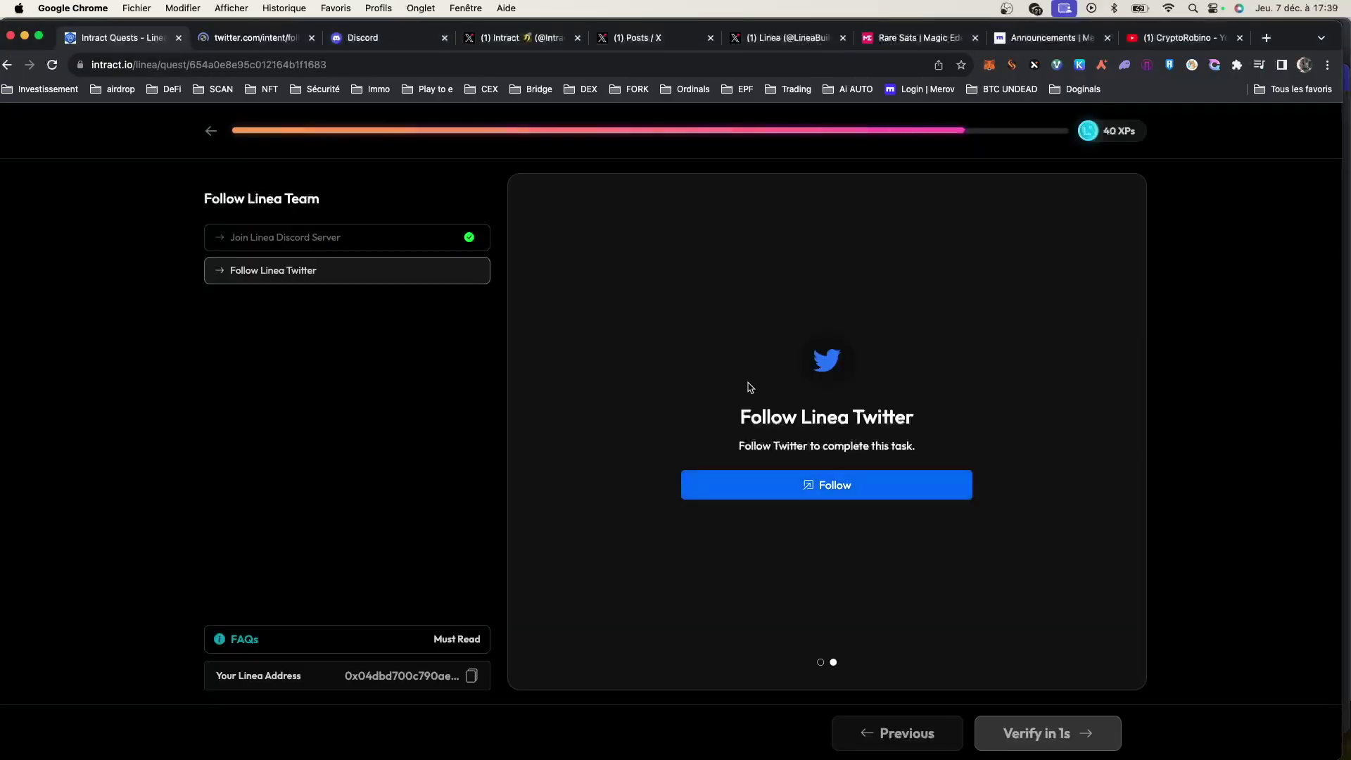
{"action": "left_click", "coordinate": [1050, 733]}
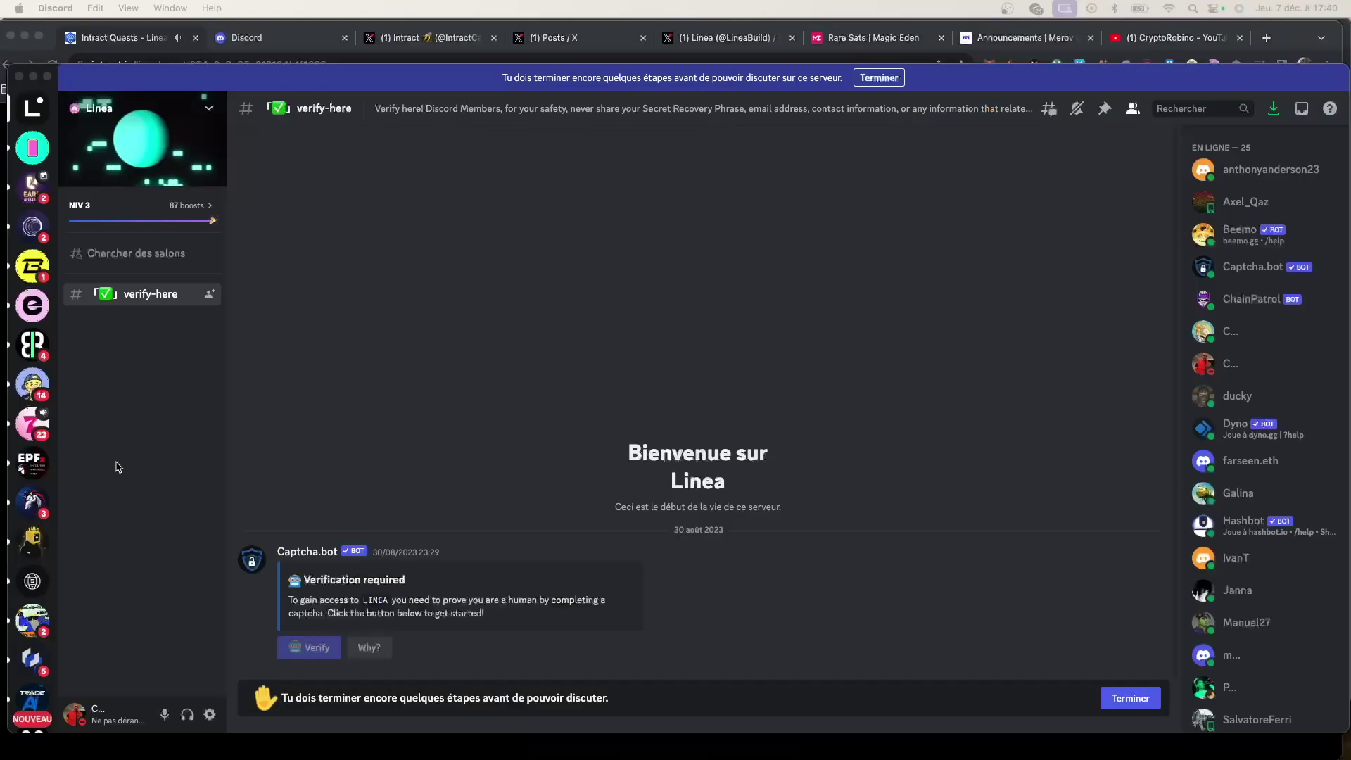
{"action": "left_click", "coordinate": [260, 59]}
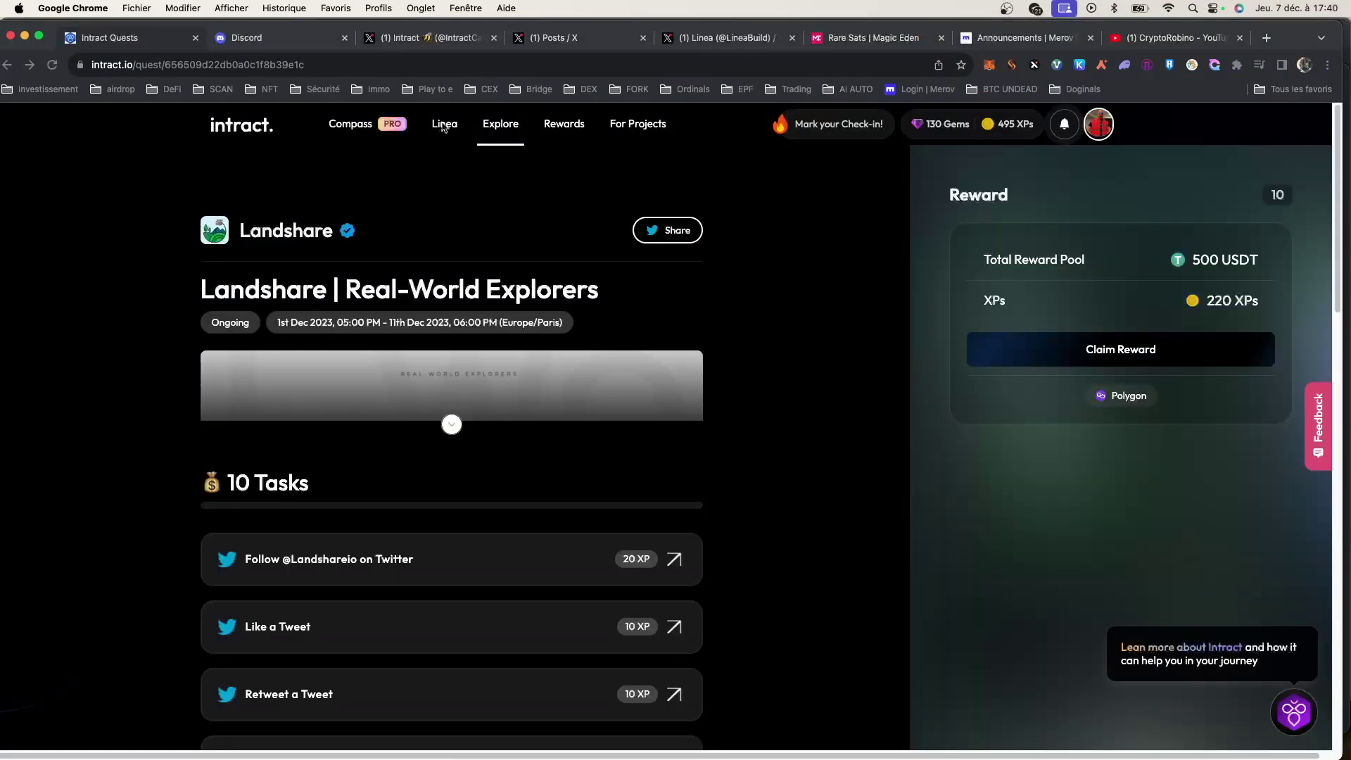
Open Wave 5: Liquidity Provision and Yield Farming from the Linea page and open its core liquidity task
{"action": "left_click", "coordinate": [442, 126]}
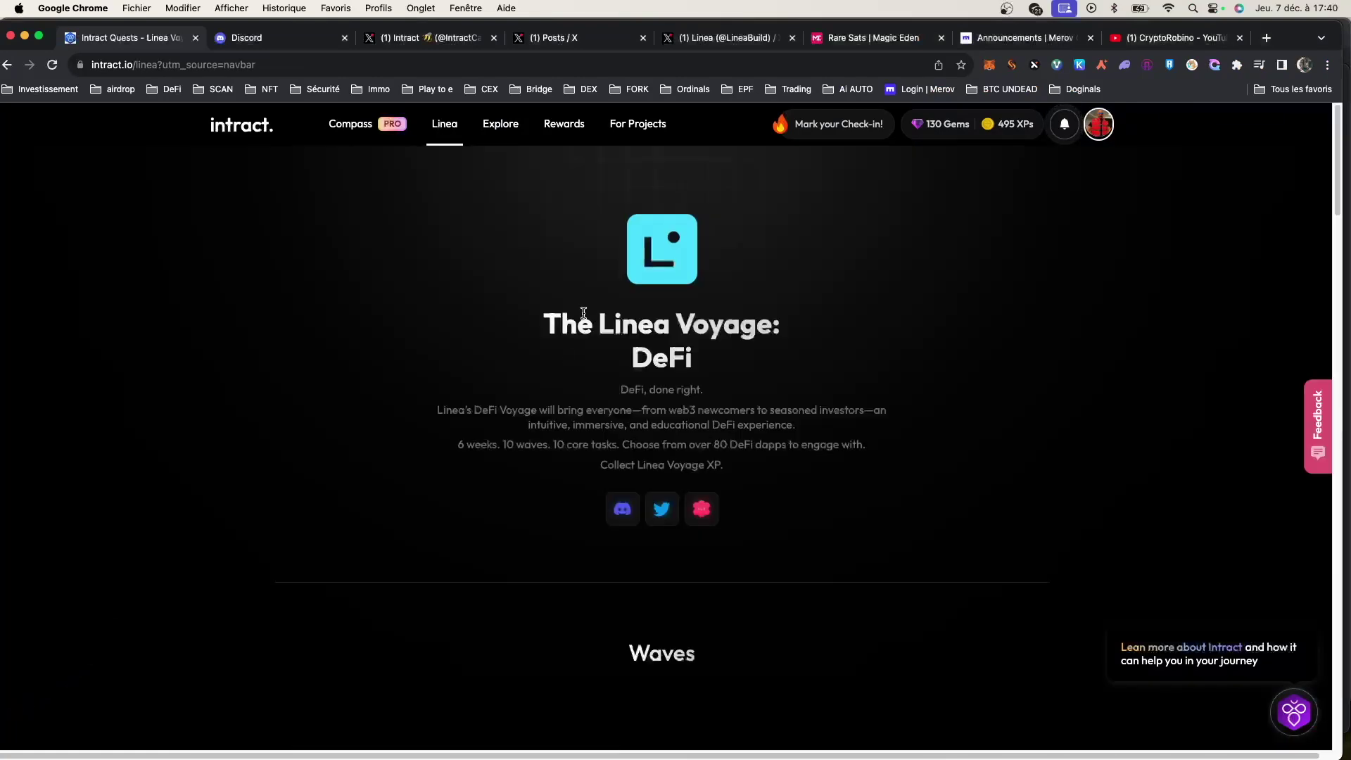
{"action": "scroll", "coordinate": [615, 422], "scroll_direction": "down", "scroll_amount": 4}
{"action": "scroll", "coordinate": [616, 409], "scroll_direction": "down", "scroll_amount": 2}
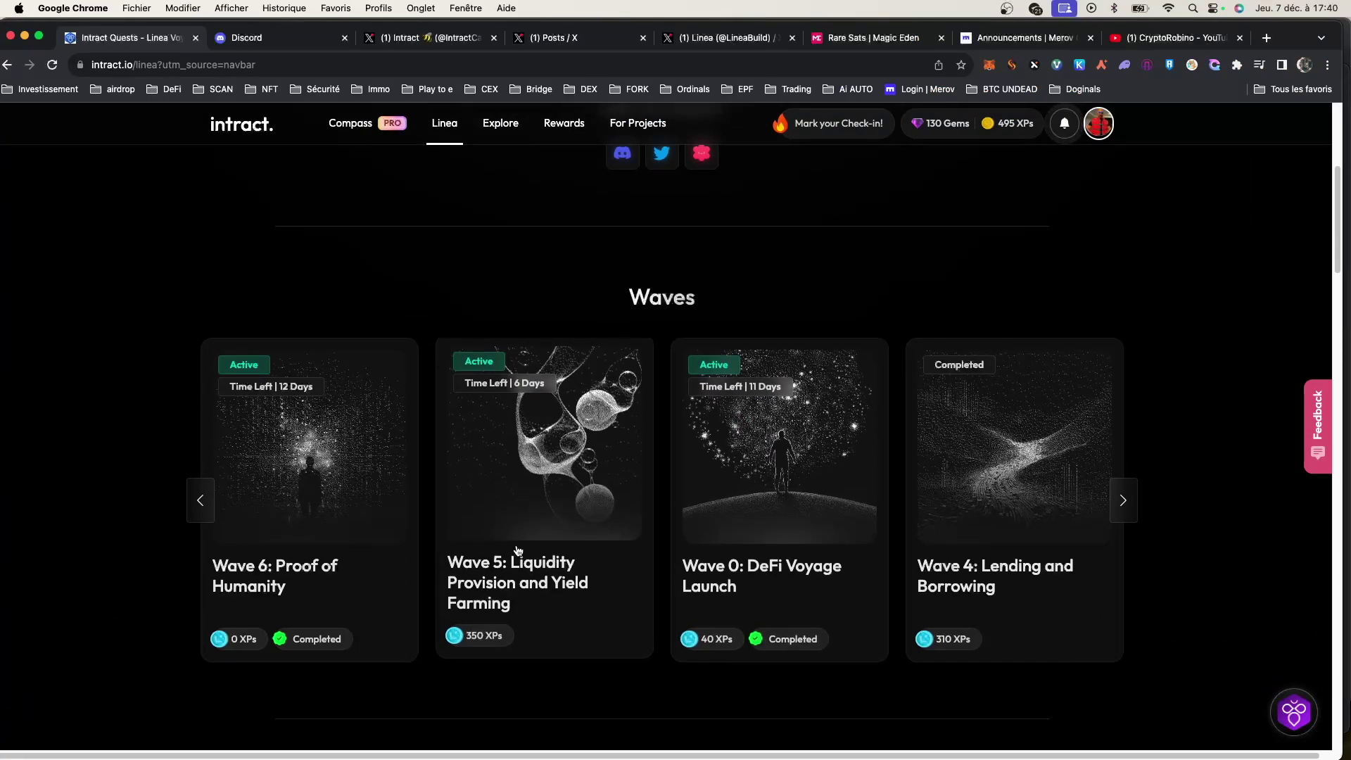
{"action": "scroll", "coordinate": [521, 517], "scroll_direction": "right", "scroll_amount": 3}
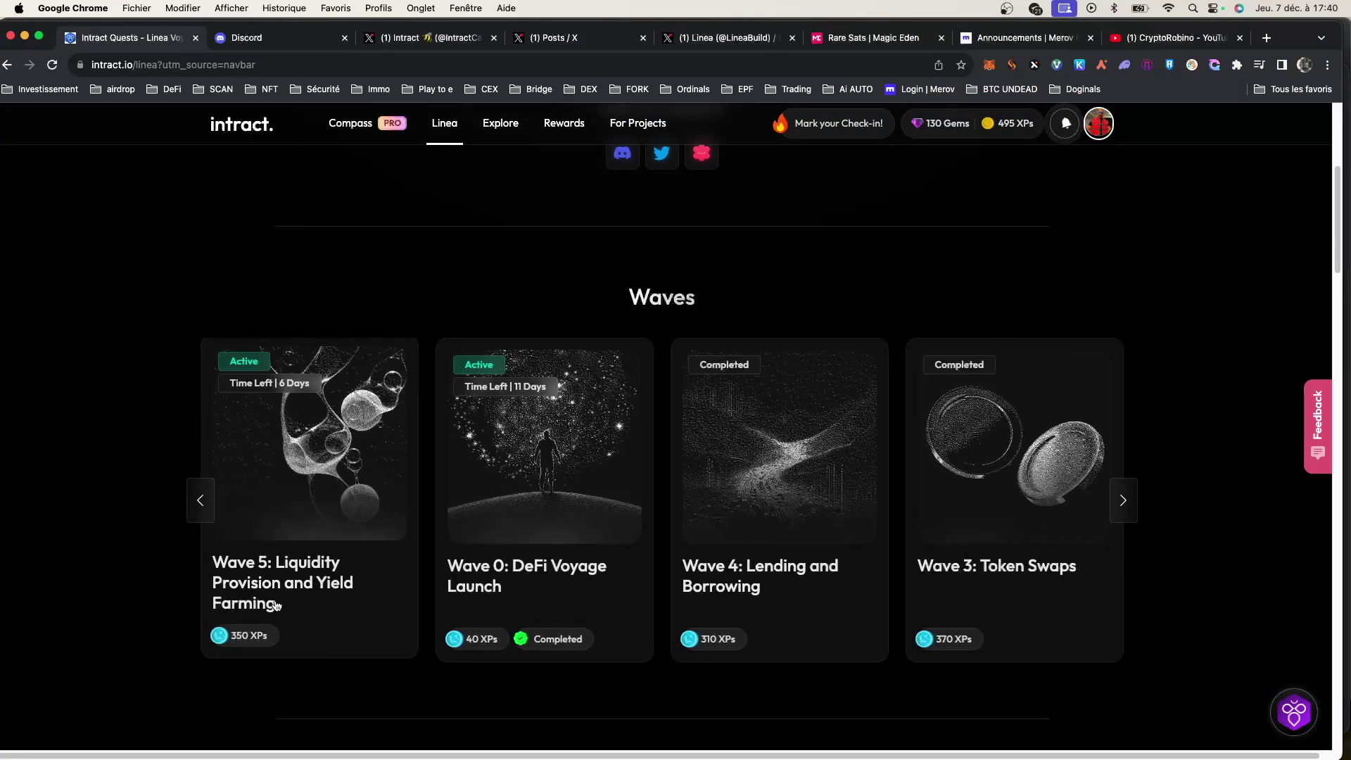
{"action": "left_click", "coordinate": [275, 606]}
{"action": "scroll", "coordinate": [559, 551], "scroll_direction": "down", "scroll_amount": 2}
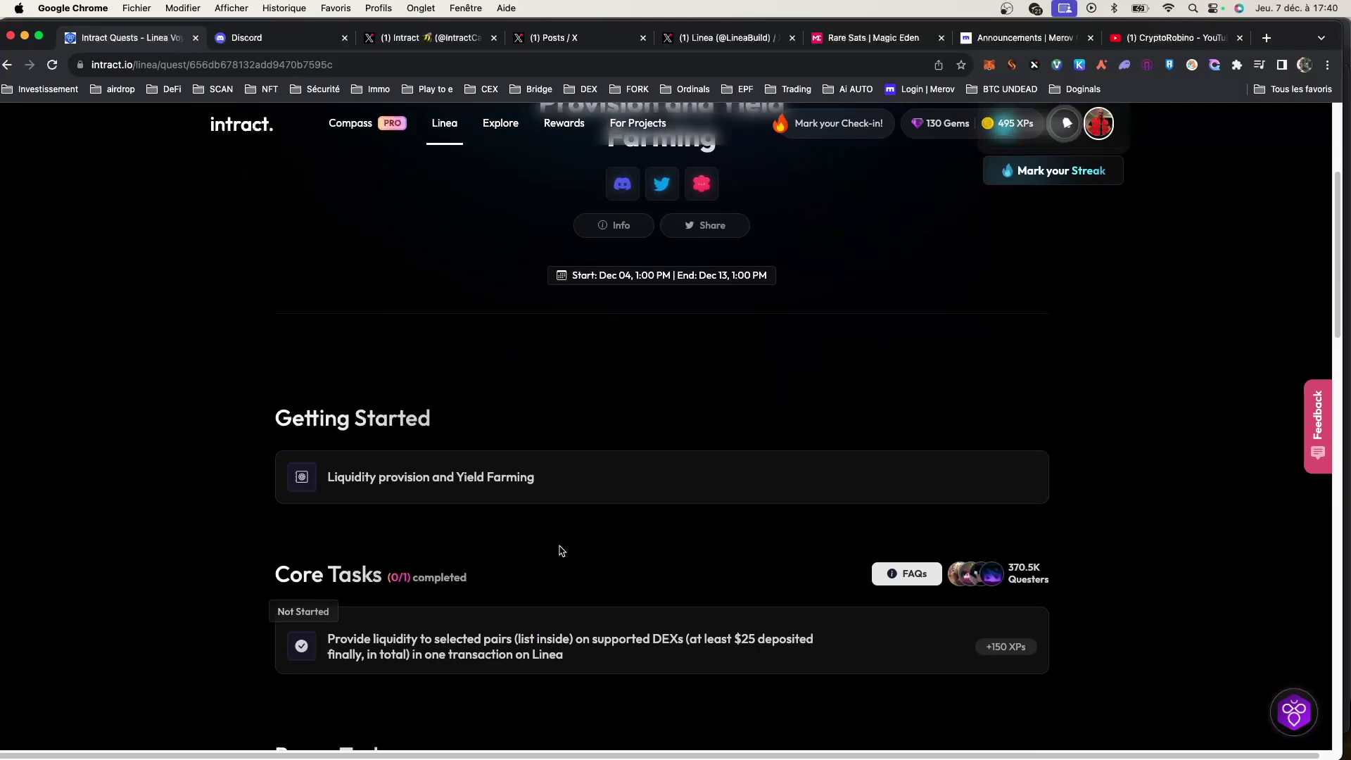
{"action": "scroll", "coordinate": [561, 551], "scroll_direction": "down", "scroll_amount": 7}
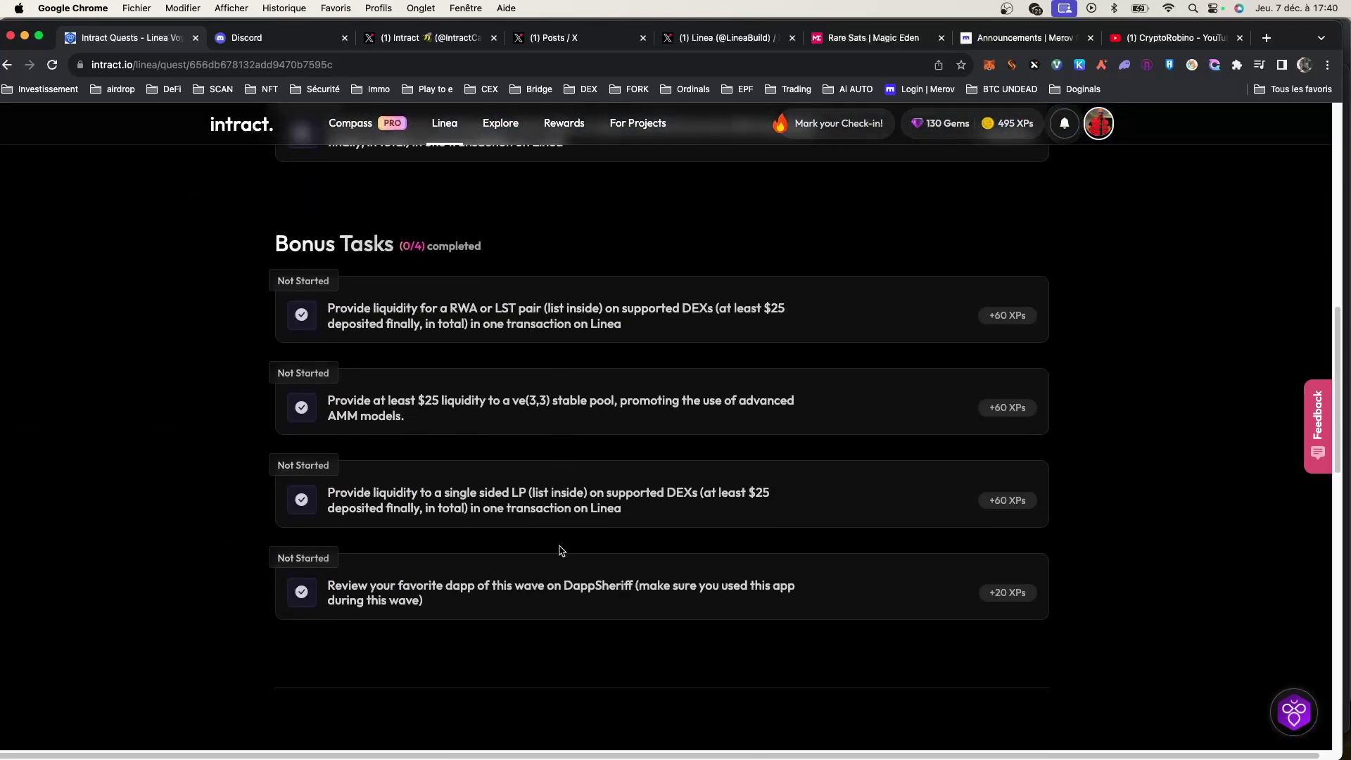
{"action": "scroll", "coordinate": [561, 549], "scroll_direction": "up", "scroll_amount": 4}
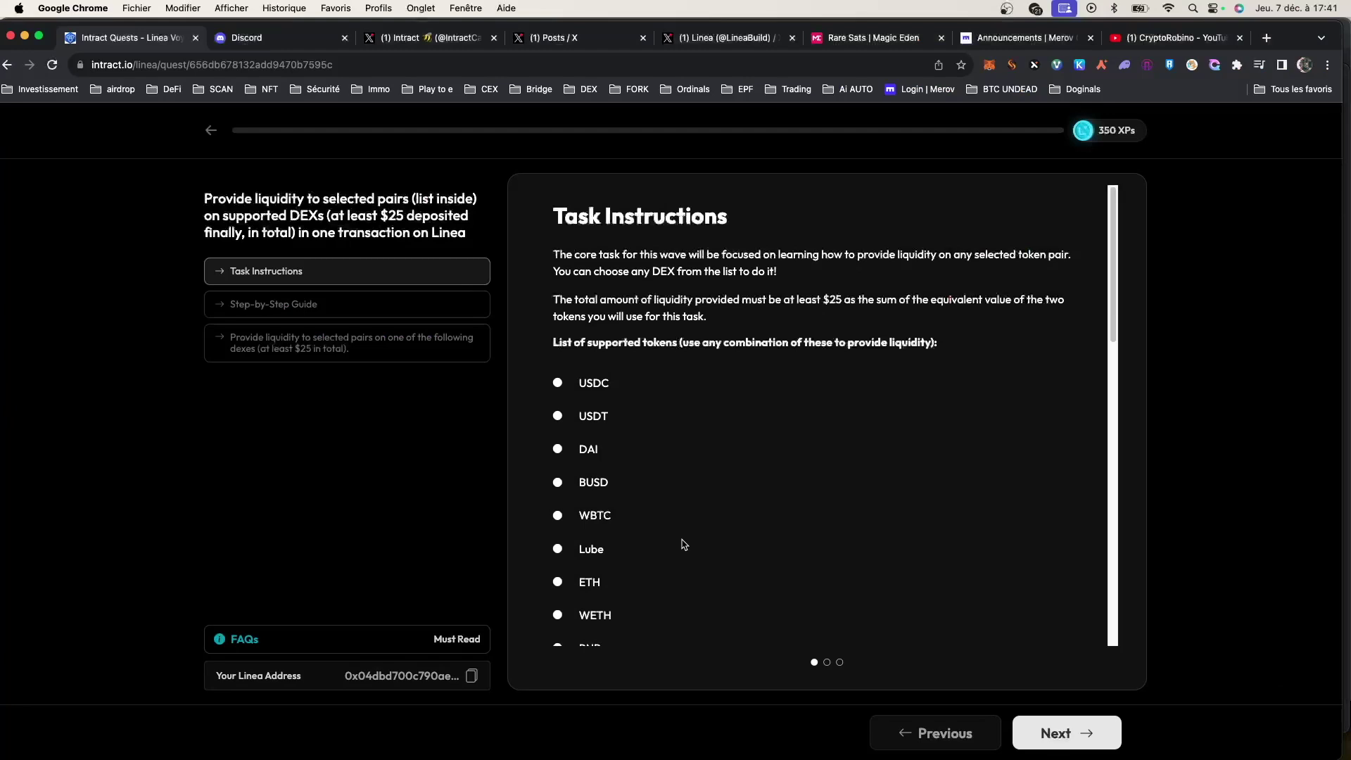
Read the liquidity task's instructions with the supported tokens and advance through the Step-by-Step Guide to the DEX selection
{"action": "scroll", "coordinate": [683, 544], "scroll_direction": "down", "scroll_amount": 3}
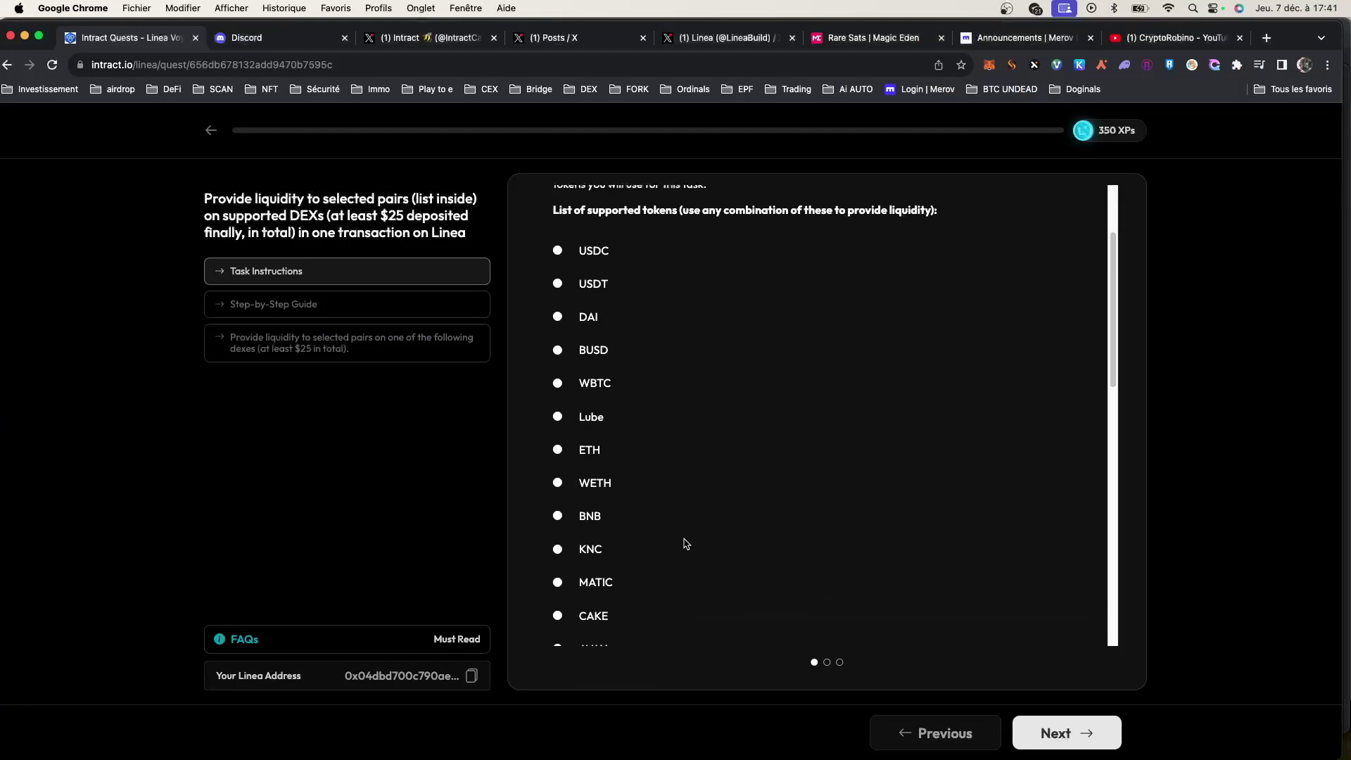
{"action": "scroll", "coordinate": [682, 544], "scroll_direction": "up", "scroll_amount": 3}
{"action": "scroll", "coordinate": [679, 544], "scroll_direction": "down", "scroll_amount": 10}
{"action": "scroll", "coordinate": [677, 544], "scroll_direction": "up", "scroll_amount": 10}
{"action": "scroll", "coordinate": [573, 354], "scroll_direction": "up", "scroll_amount": 1}
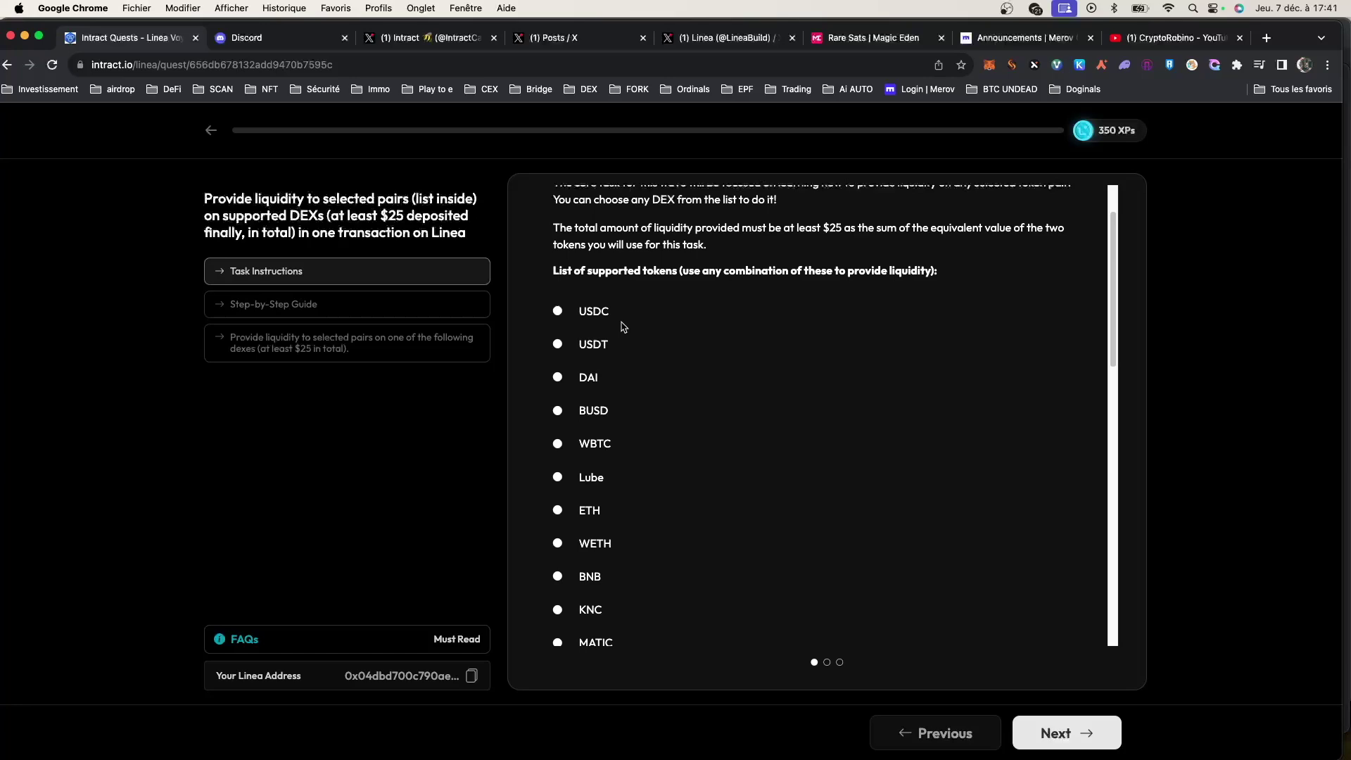
{"action": "scroll", "coordinate": [614, 386], "scroll_direction": "up", "scroll_amount": 2}
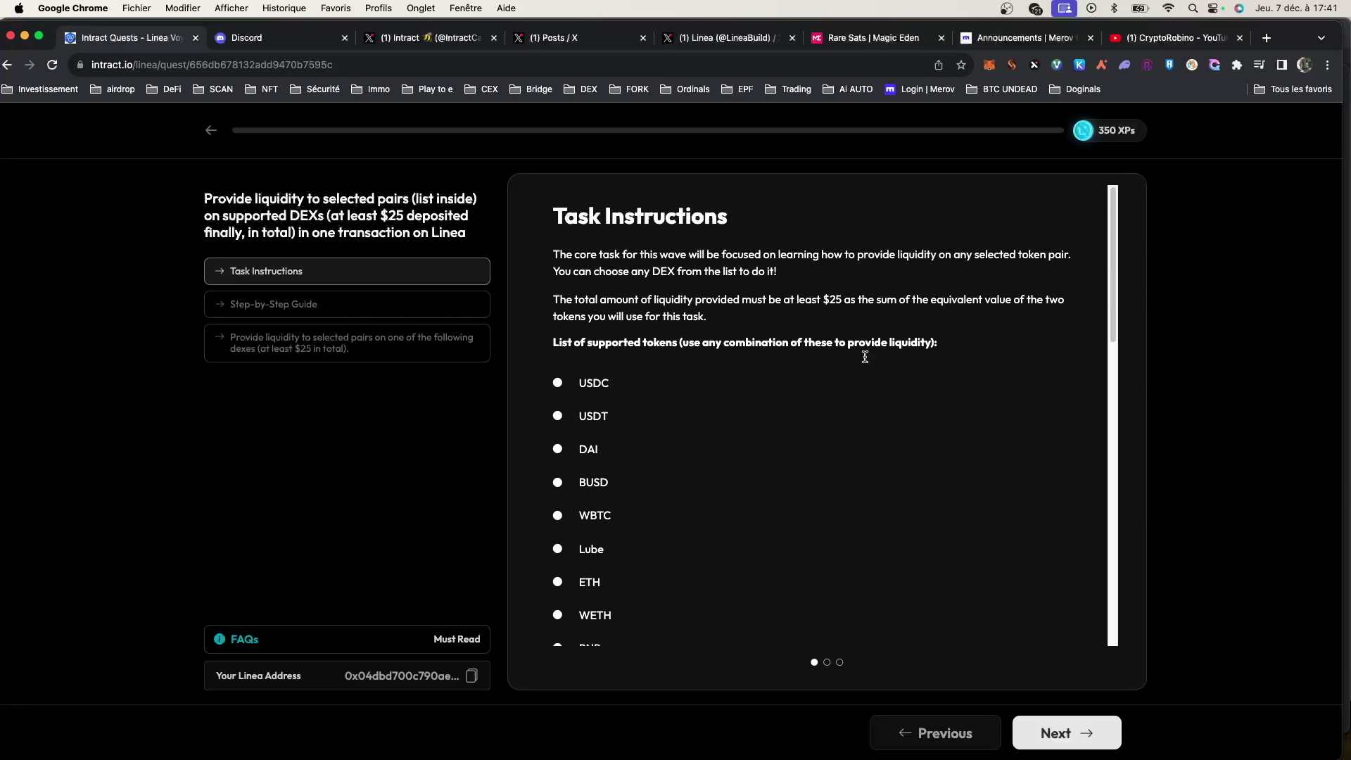
{"action": "left_click", "coordinate": [1029, 729]}
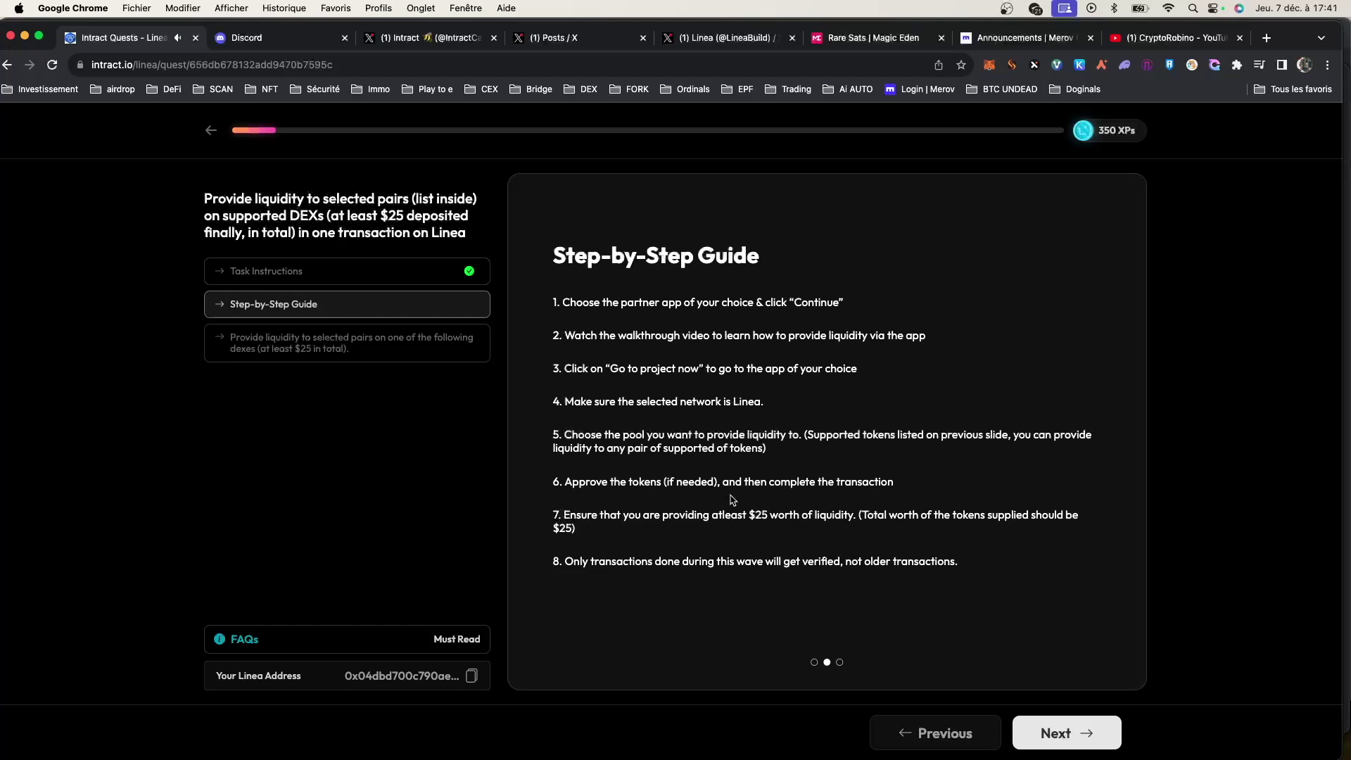
{"action": "left_click", "coordinate": [1098, 733]}
Choose XY Finance as the partner DEX for the liquidity task and go to its site
{"action": "scroll", "coordinate": [725, 456], "scroll_direction": "up", "scroll_amount": 5}
{"action": "scroll", "coordinate": [724, 456], "scroll_direction": "down", "scroll_amount": 5}
{"action": "scroll", "coordinate": [756, 452], "scroll_direction": "up", "scroll_amount": 1}
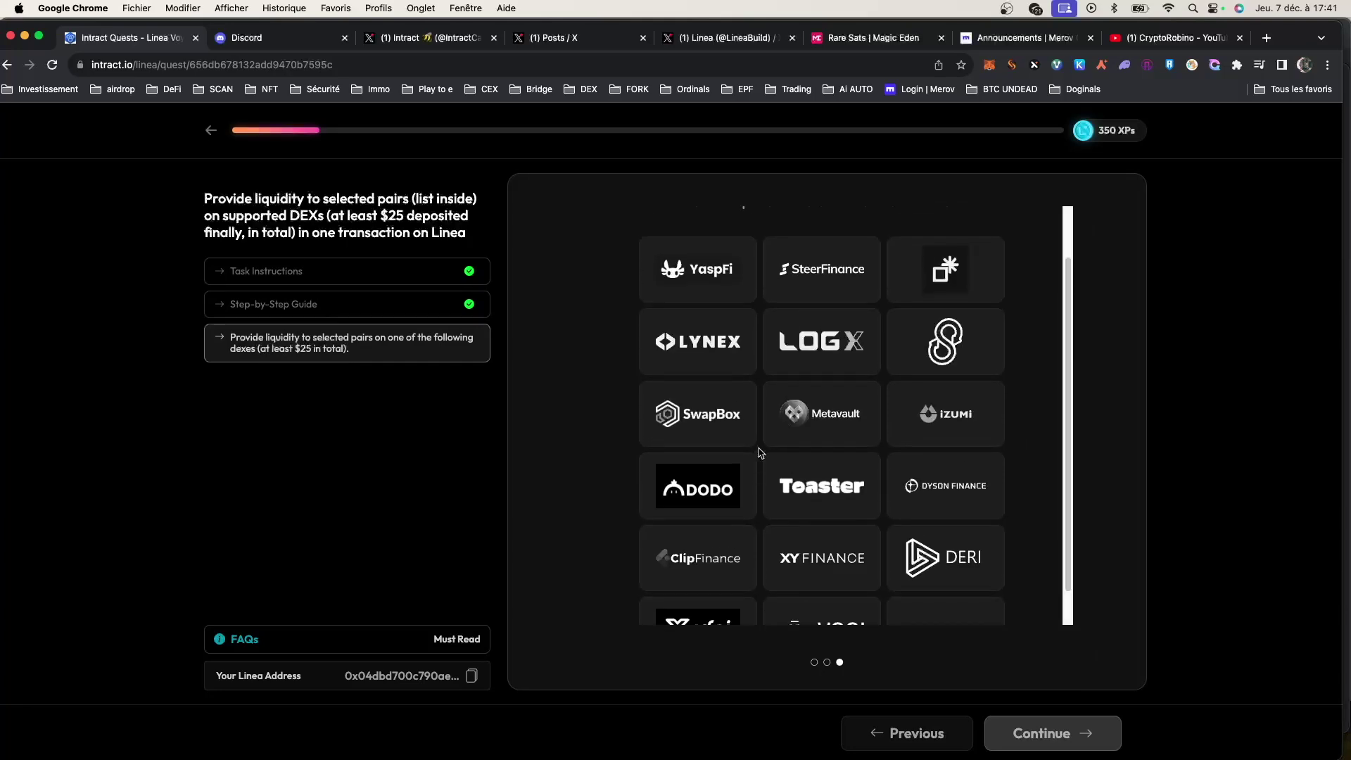
{"action": "left_click", "coordinate": [819, 560]}
{"action": "left_click", "coordinate": [1034, 733]}
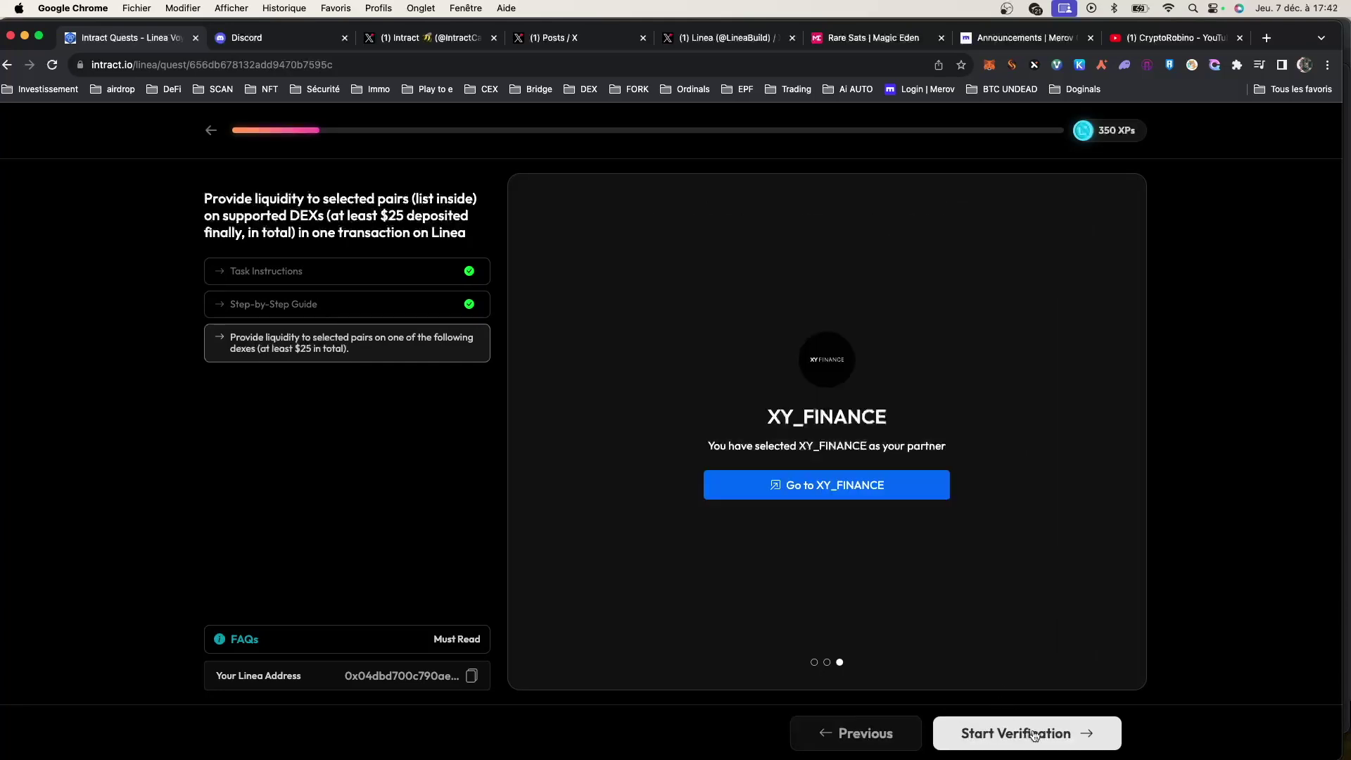
{"action": "left_click", "coordinate": [809, 487]}
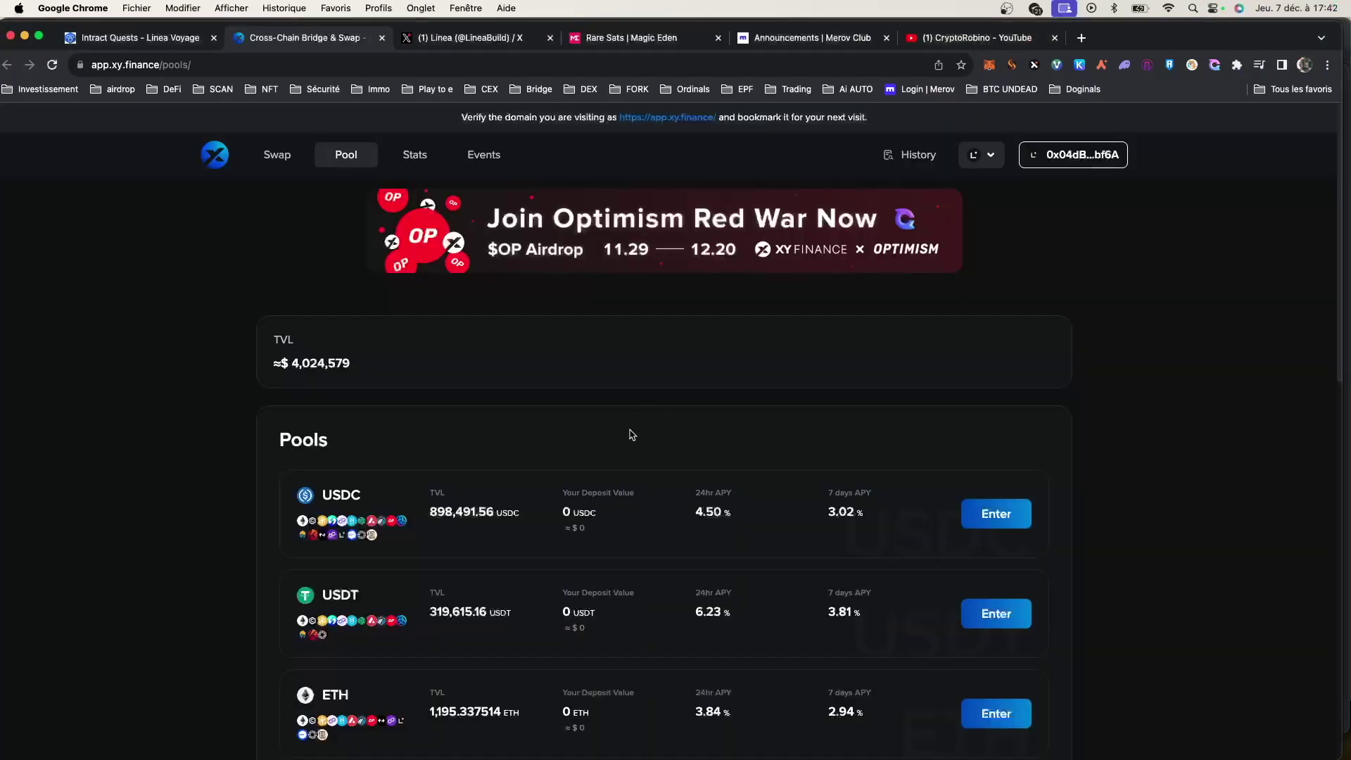
Enter the ETH pool on XY Finance and deposit 0.012 ETH on Linea
{"action": "scroll", "coordinate": [631, 434], "scroll_direction": "down", "scroll_amount": 3}
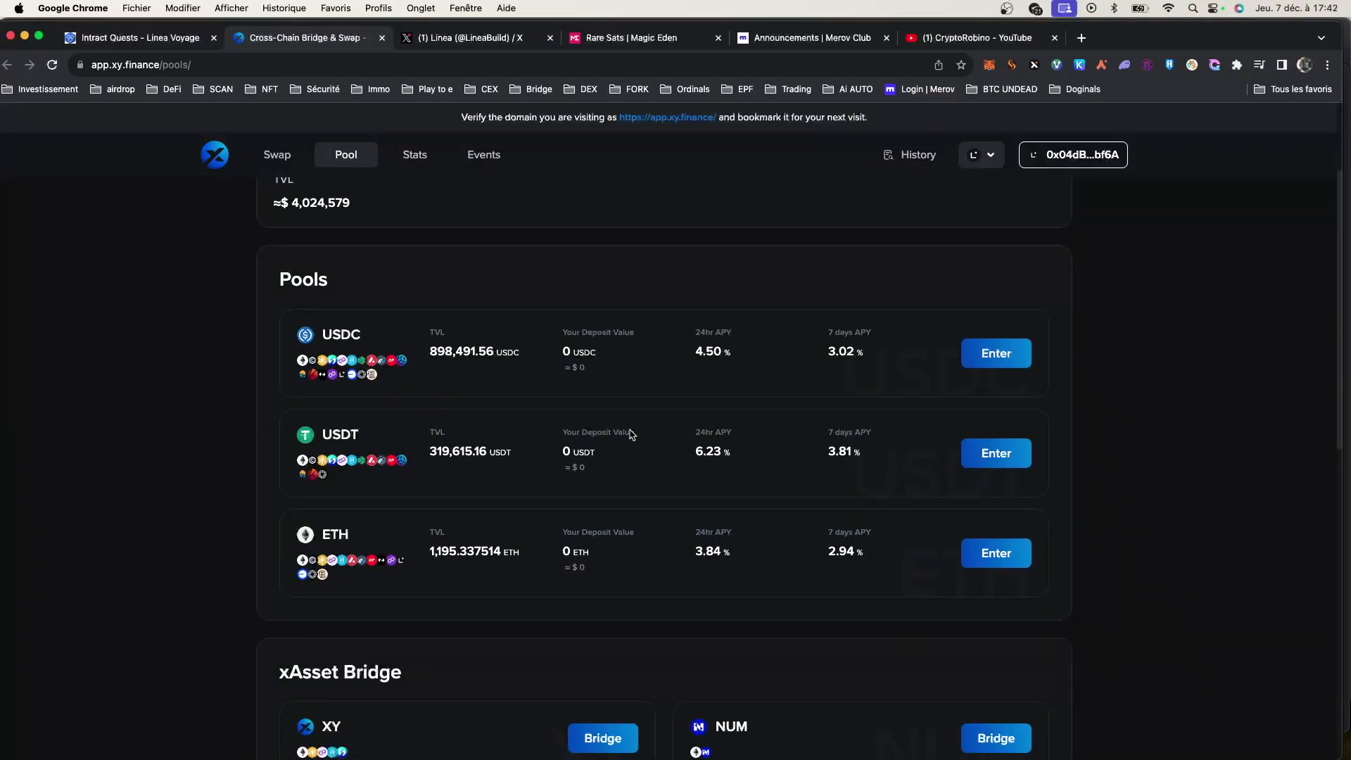
{"action": "left_click", "coordinate": [1011, 552]}
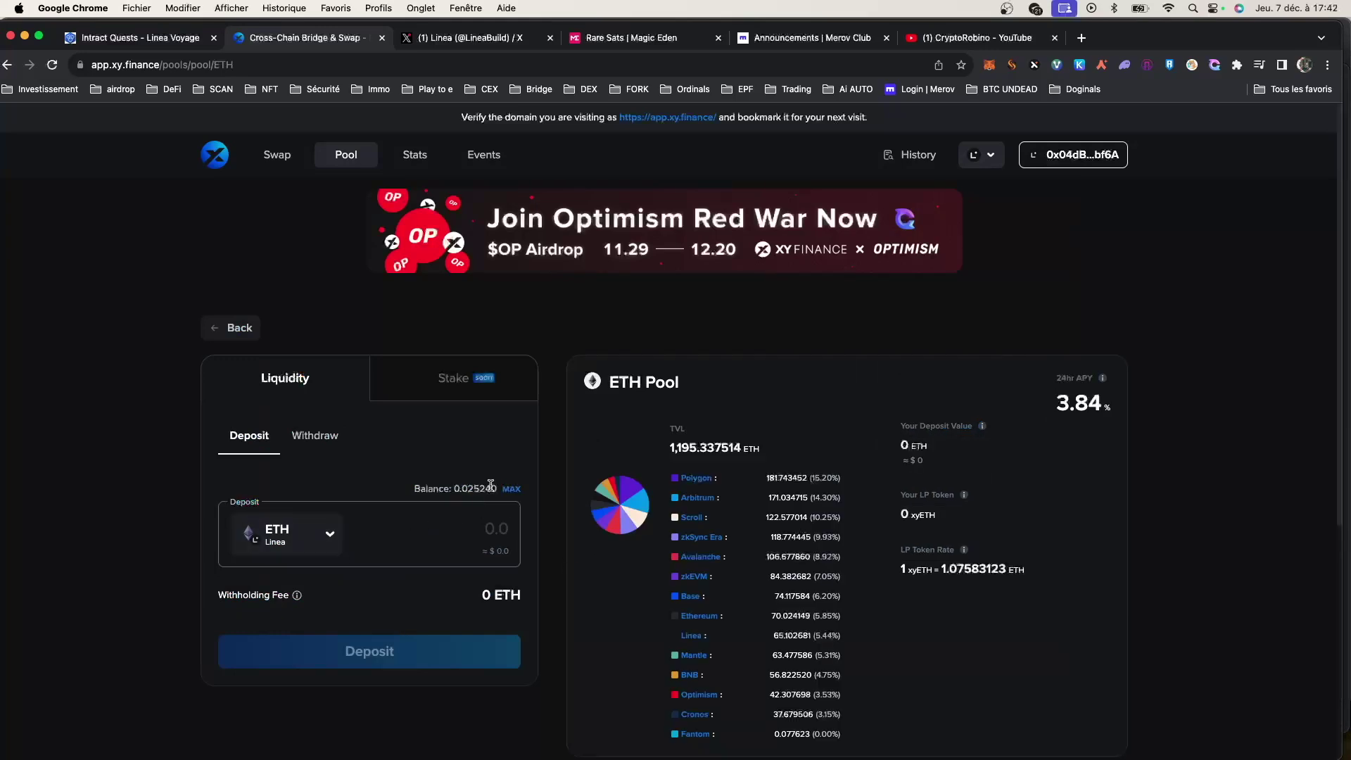
{"action": "left_click", "coordinate": [484, 517]}
{"action": "type", "text": "0.012"}
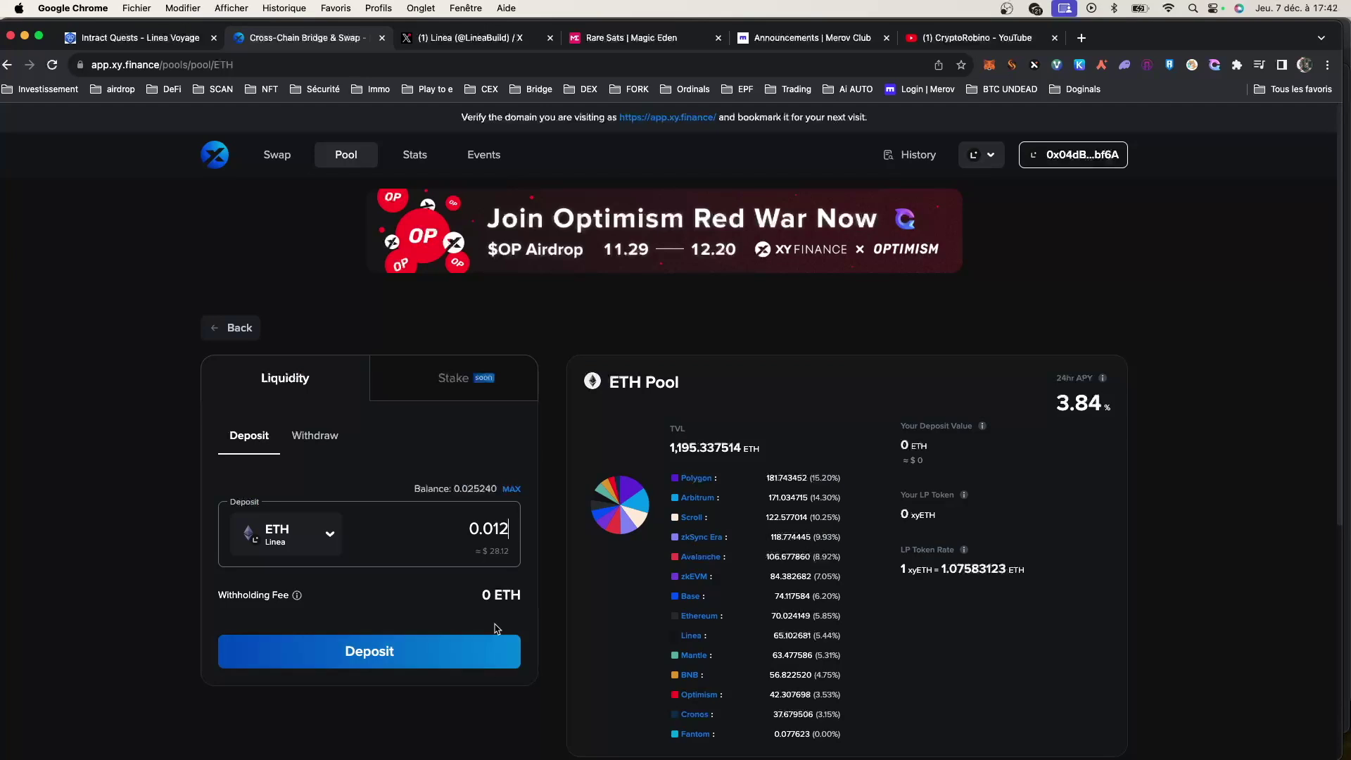
{"action": "left_click", "coordinate": [448, 650]}
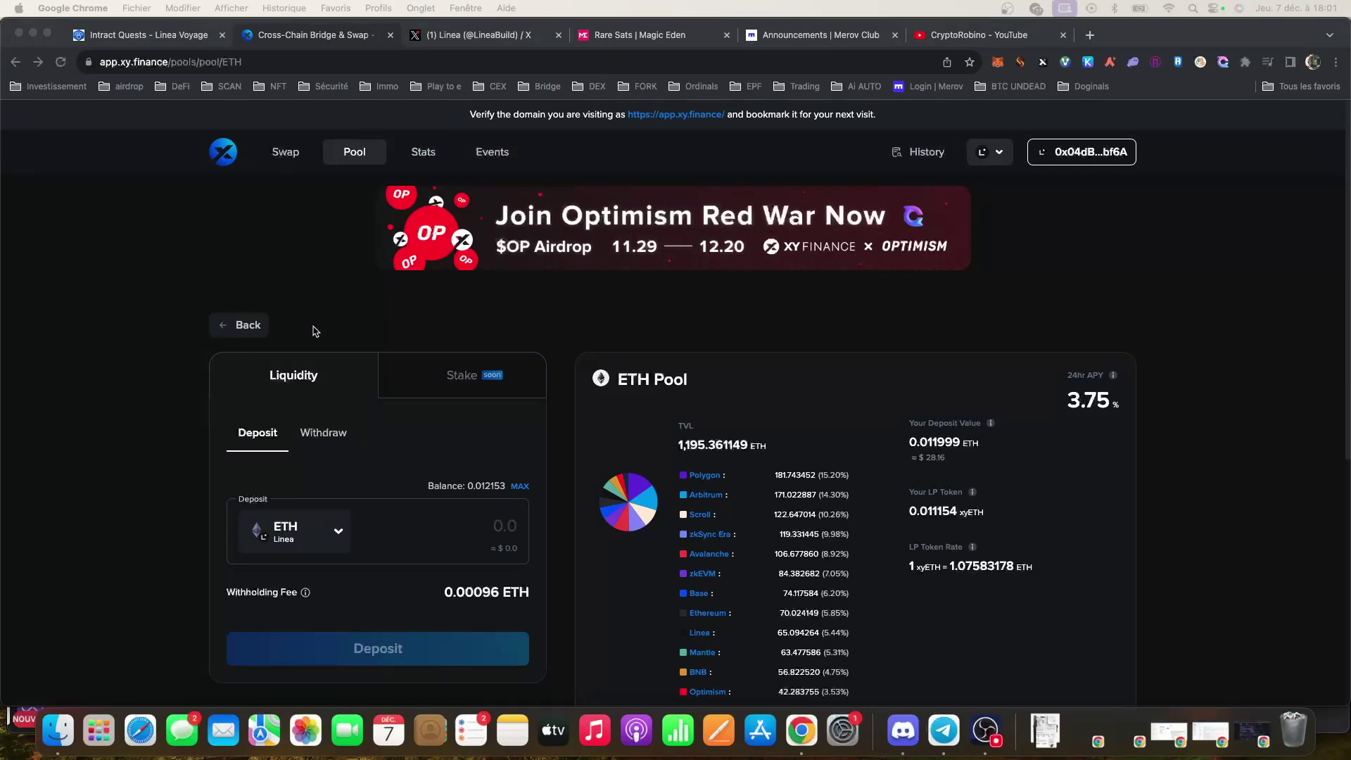
Check the deposit in the ETH pool, return to the Intract quest page and dismiss the verification notice
{"action": "scroll", "coordinate": [495, 495], "scroll_direction": "down", "scroll_amount": 1}
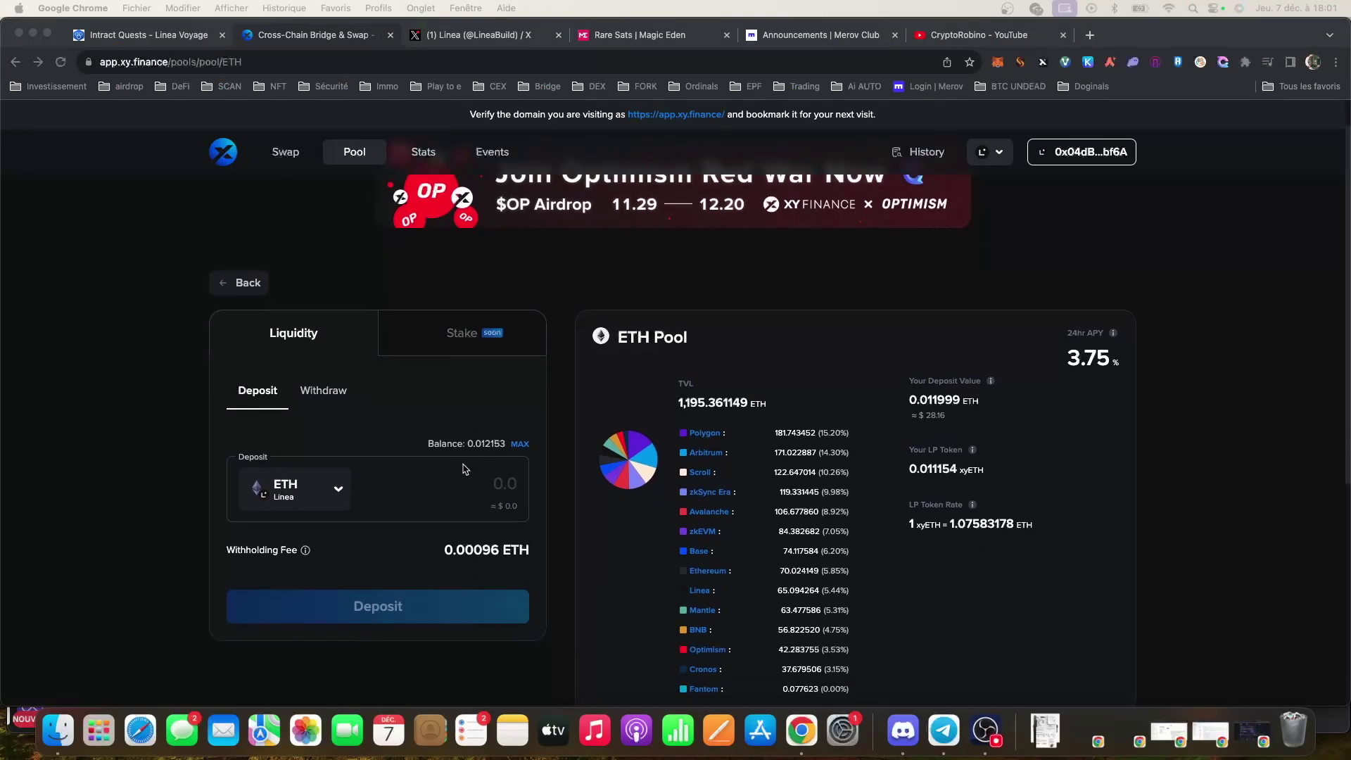
{"action": "scroll", "coordinate": [464, 468], "scroll_direction": "down", "scroll_amount": 1}
{"action": "scroll", "coordinate": [415, 435], "scroll_direction": "up", "scroll_amount": 1}
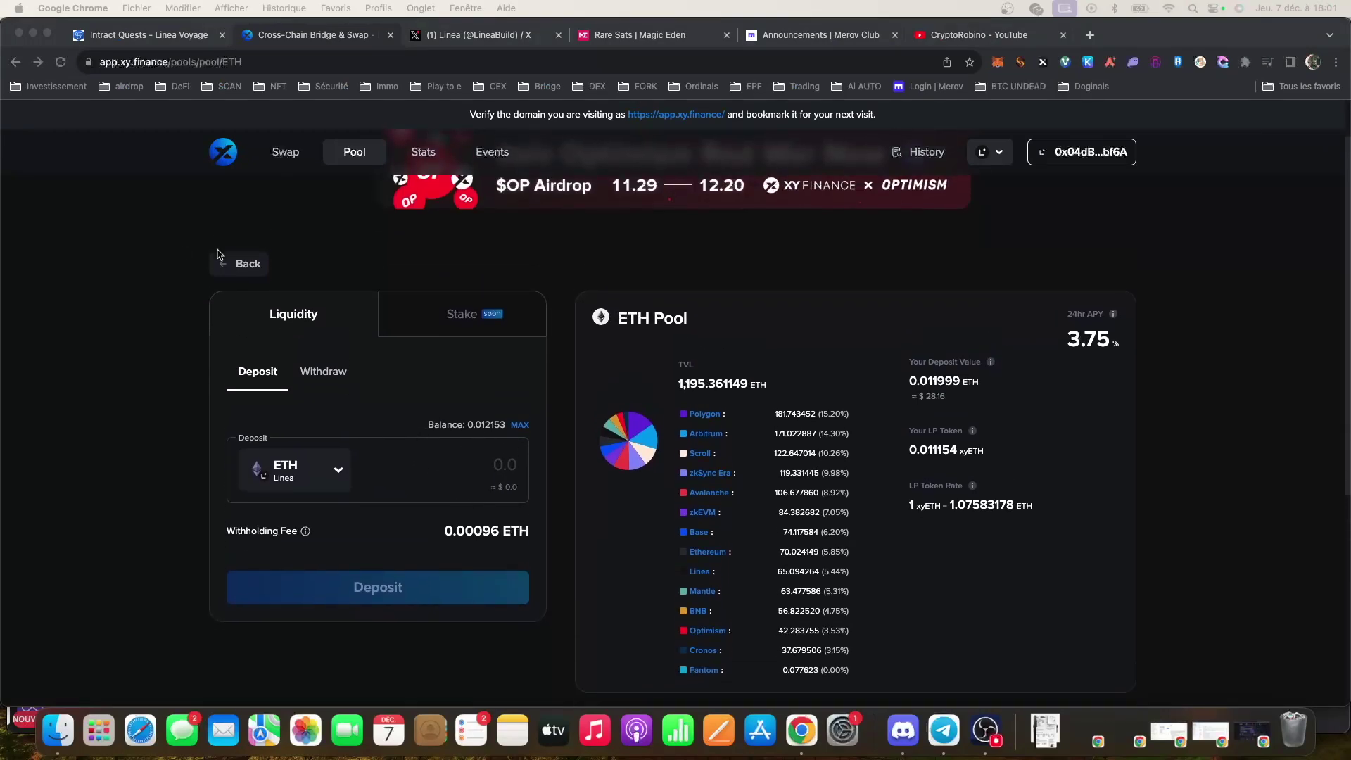
{"action": "left_click", "coordinate": [161, 39]}
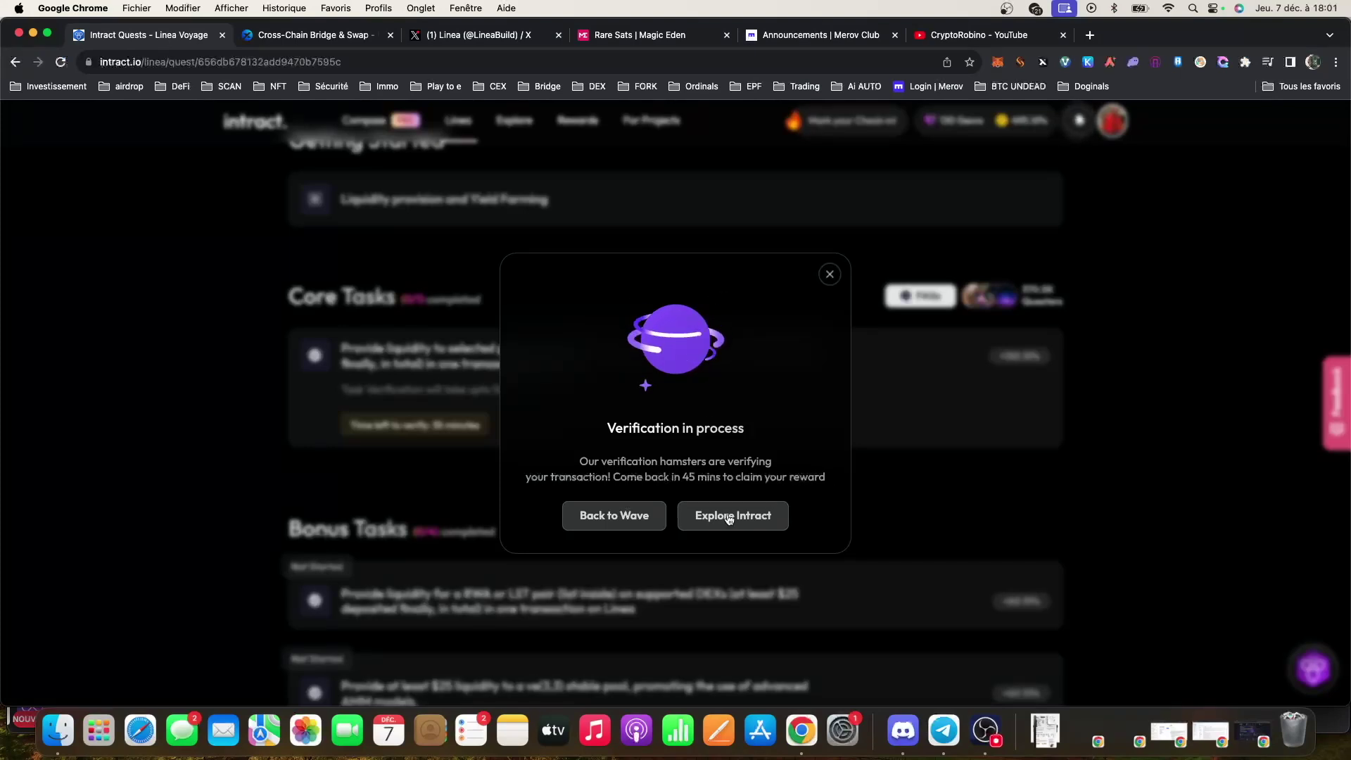
{"action": "left_click", "coordinate": [830, 276]}
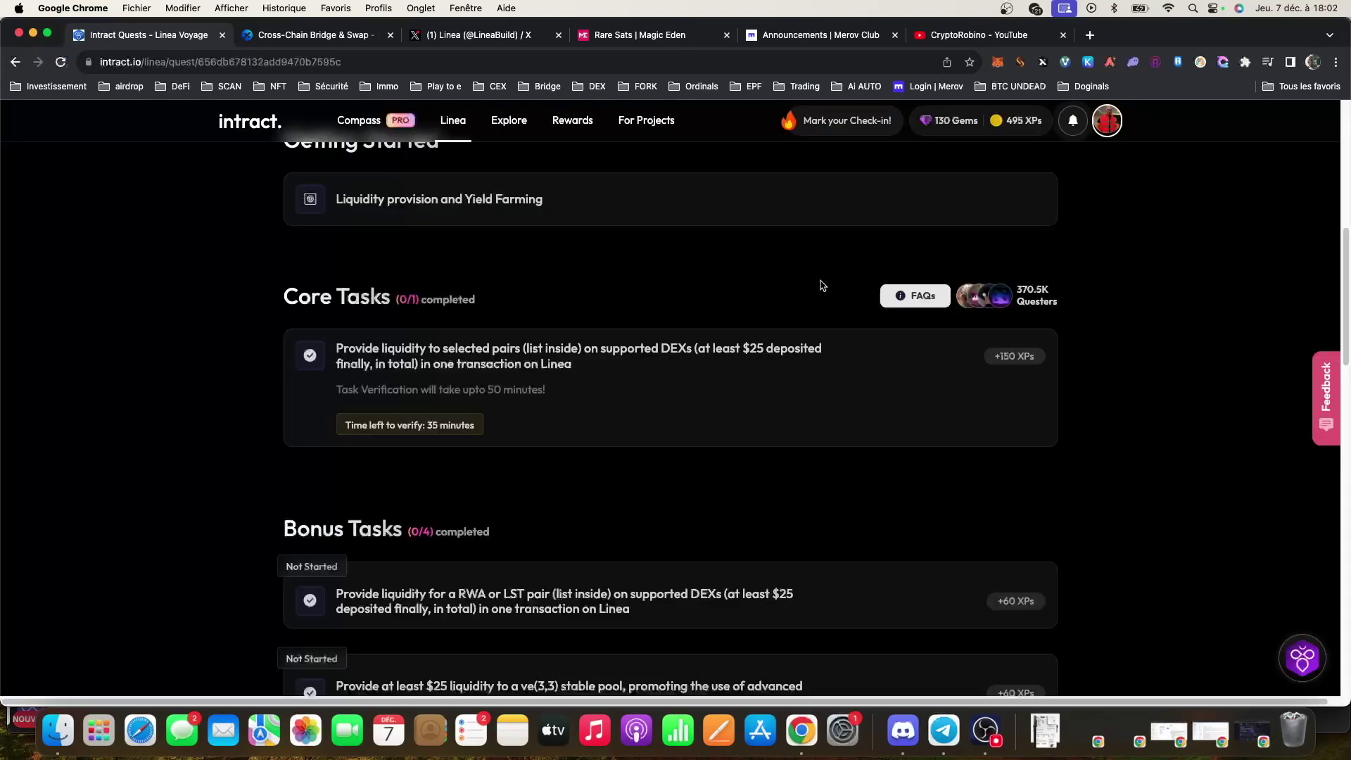
Review the core task's verification status and the list of bonus tasks for Wave 5
{"action": "scroll", "coordinate": [614, 448], "scroll_direction": "down", "scroll_amount": 1}
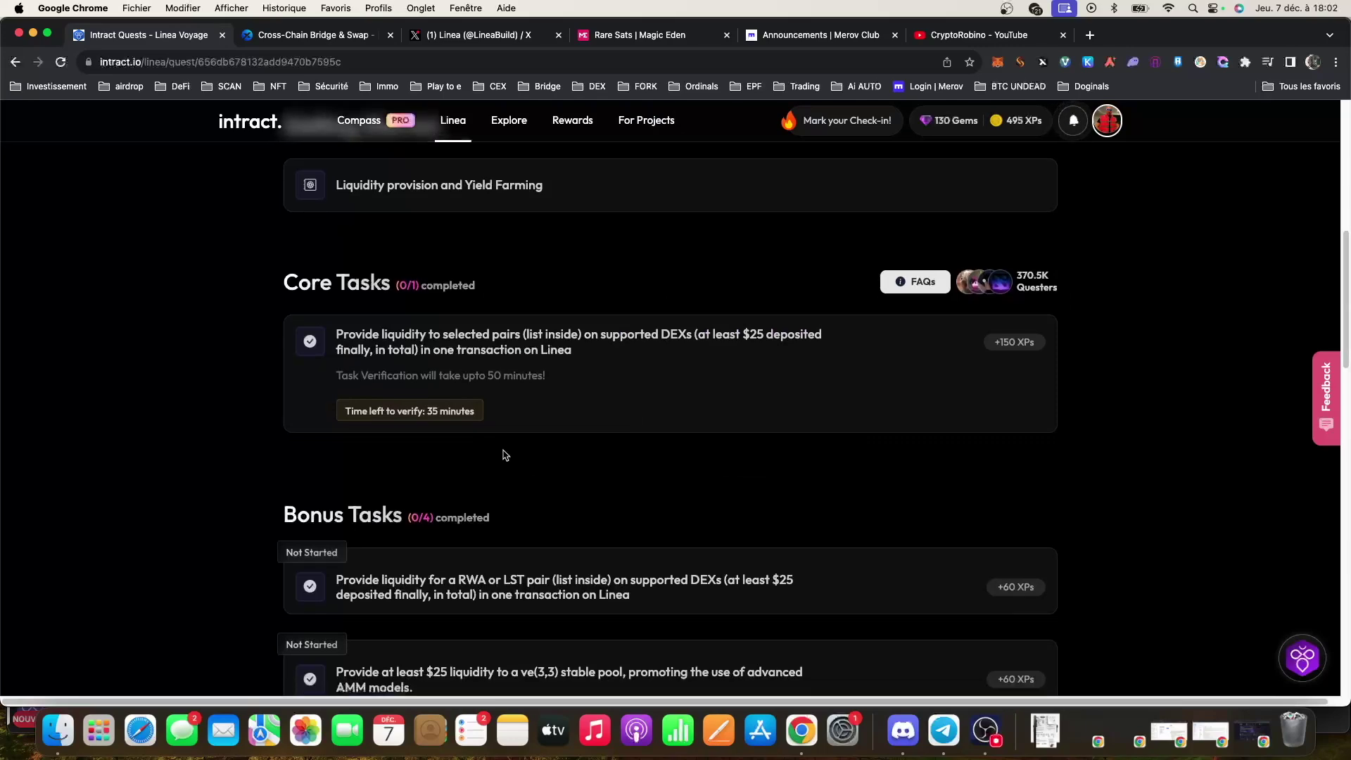
{"action": "scroll", "coordinate": [503, 452], "scroll_direction": "down", "scroll_amount": 3}
{"action": "scroll", "coordinate": [504, 452], "scroll_direction": "down", "scroll_amount": 2}
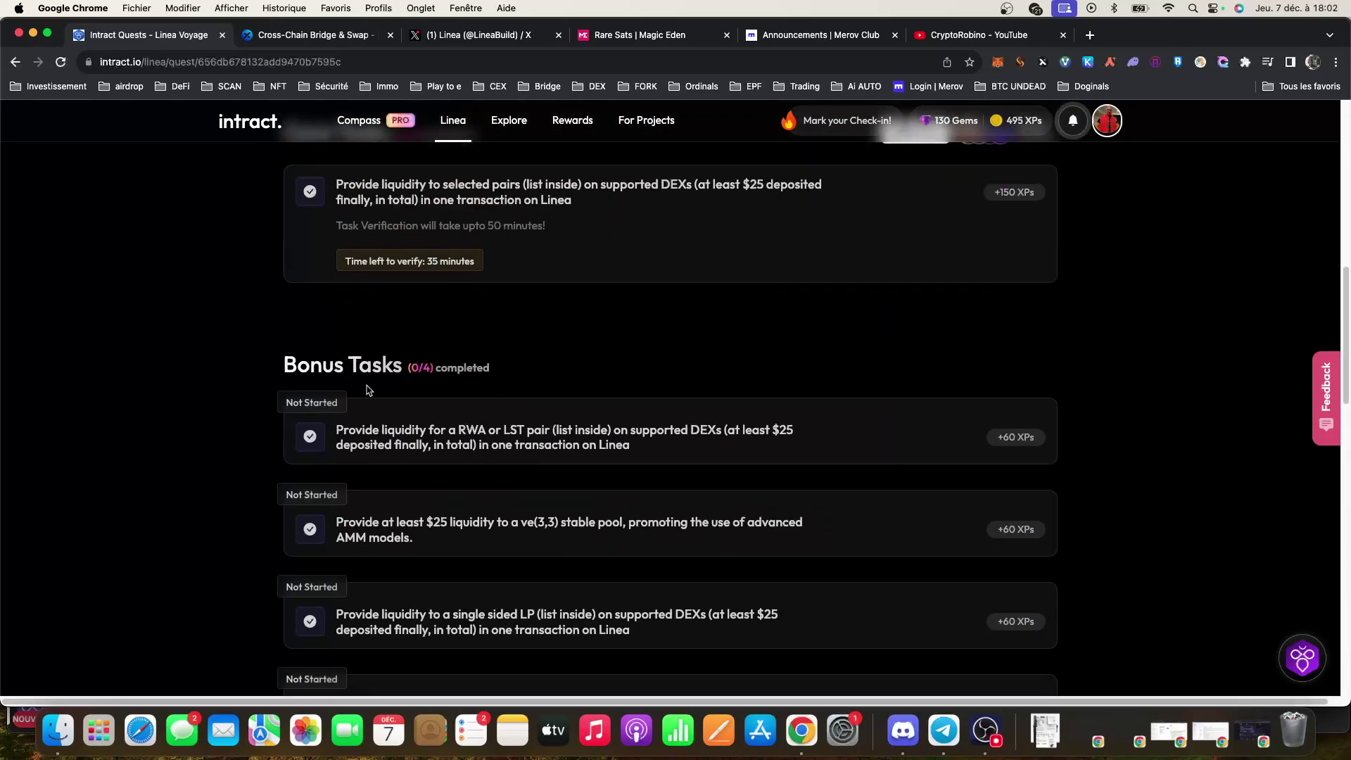
{"action": "scroll", "coordinate": [497, 487], "scroll_direction": "down", "scroll_amount": 3}
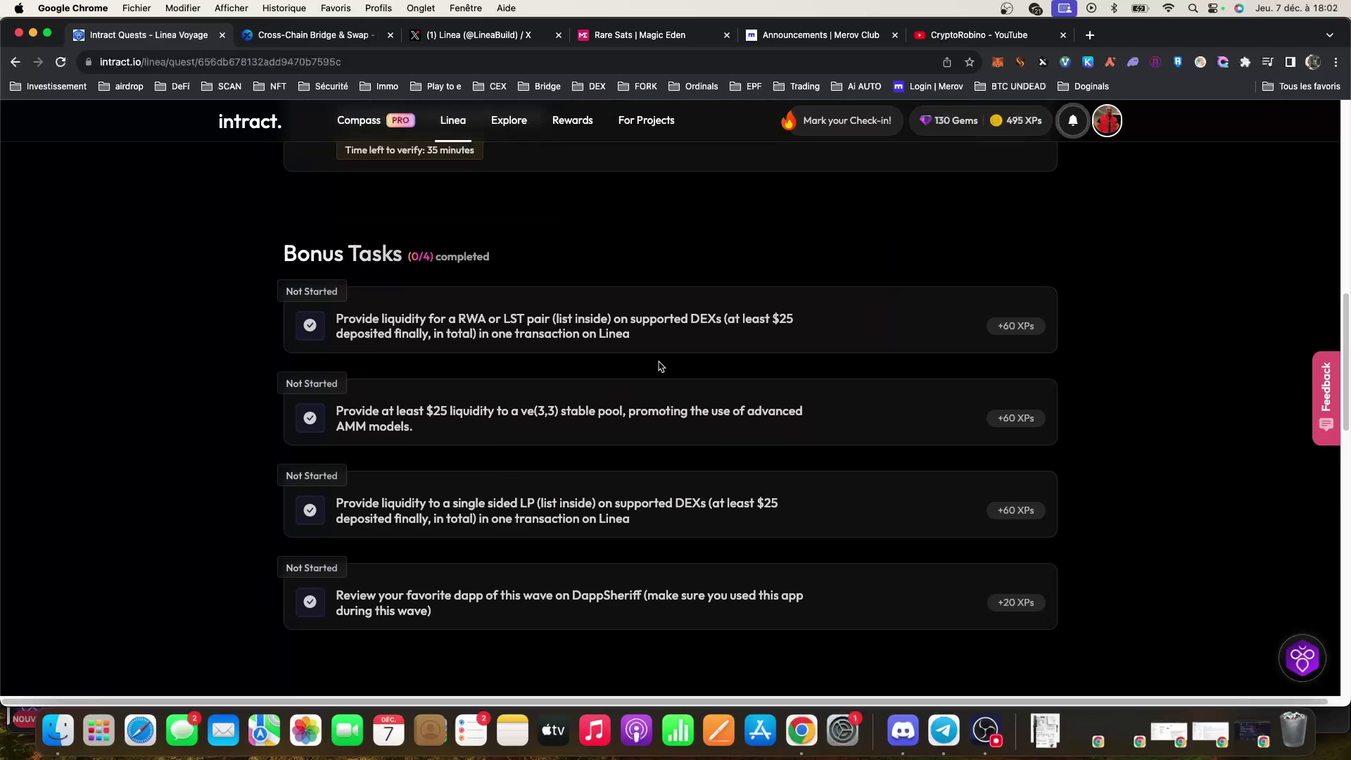